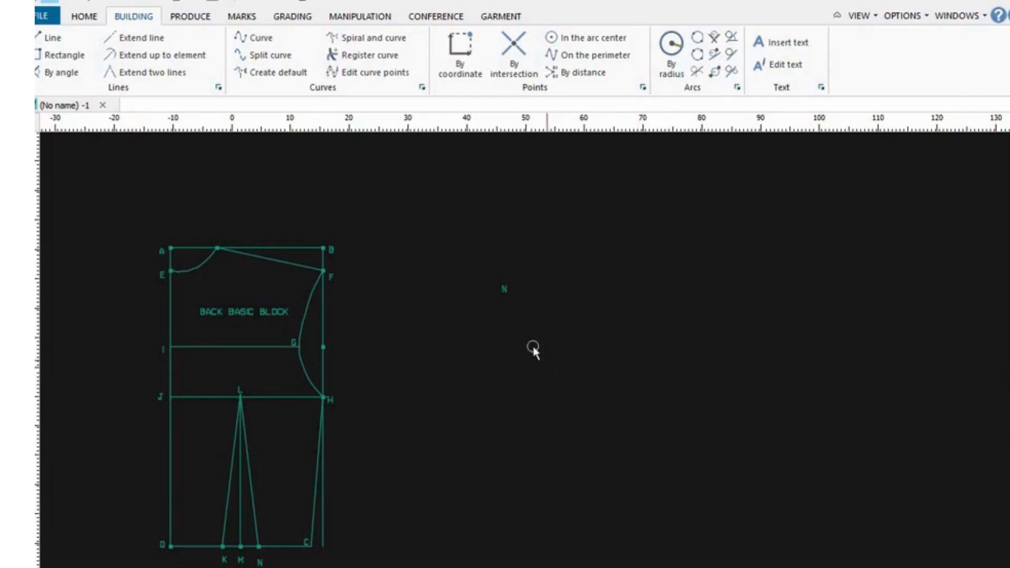
Draw a rectangle 26 cm wide and 52 cm high in the empty area beside the back basic block
click(71, 58)
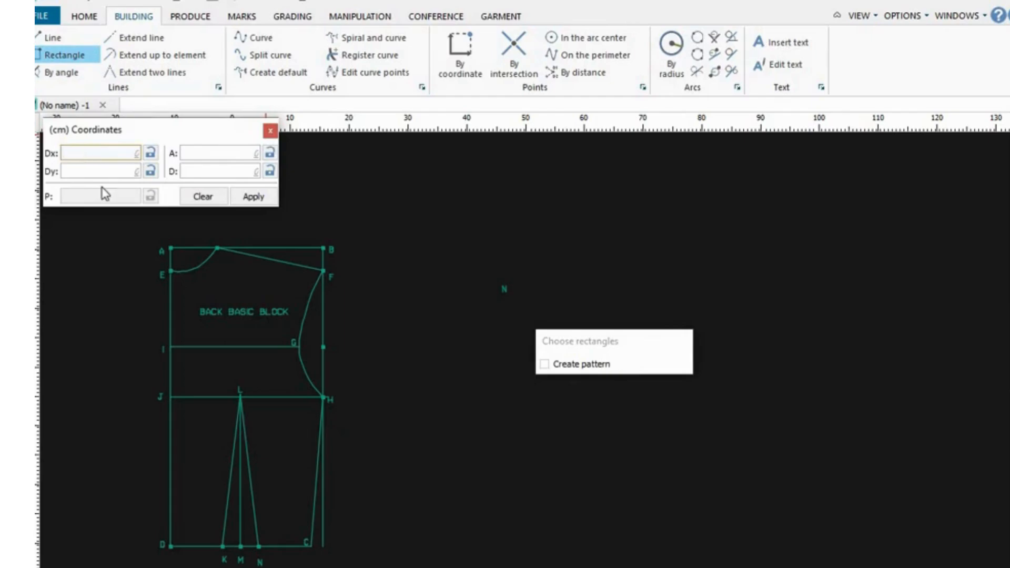
text(26)
click(75, 172)
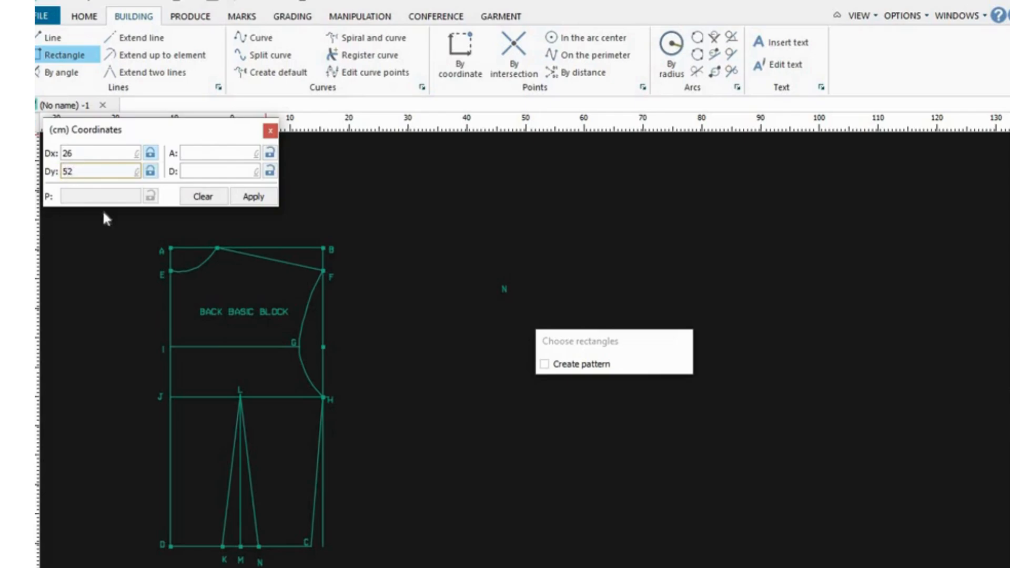
click(567, 243)
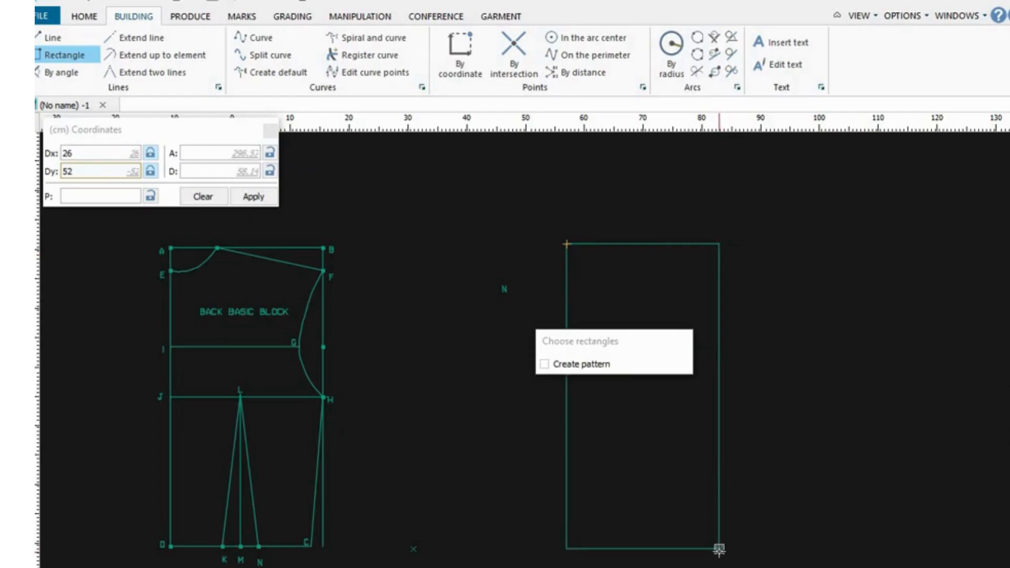
click(718, 550)
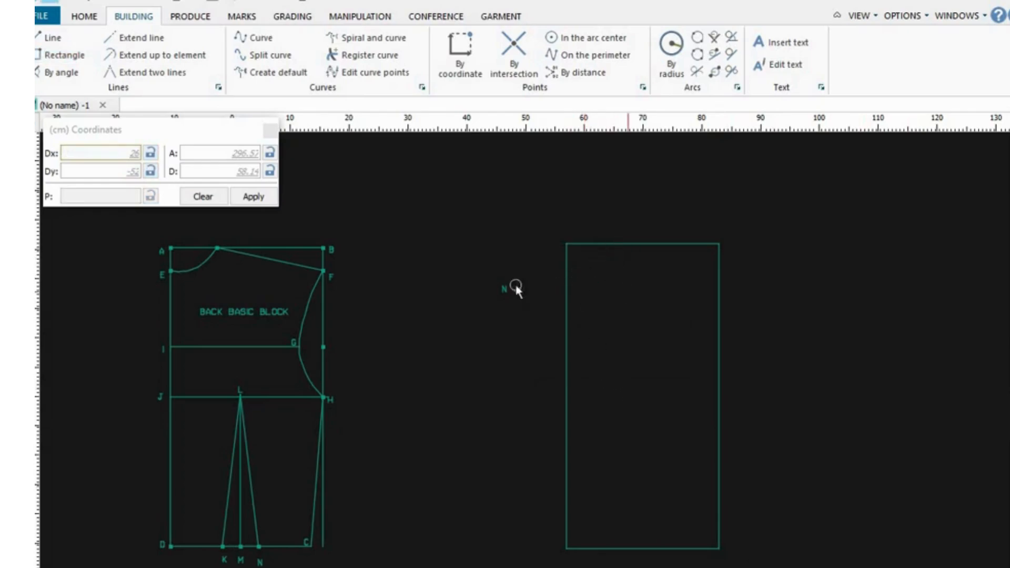
Place a point on the new rectangle's top edge, 8 cm in from its upper-right corner
click(460, 56)
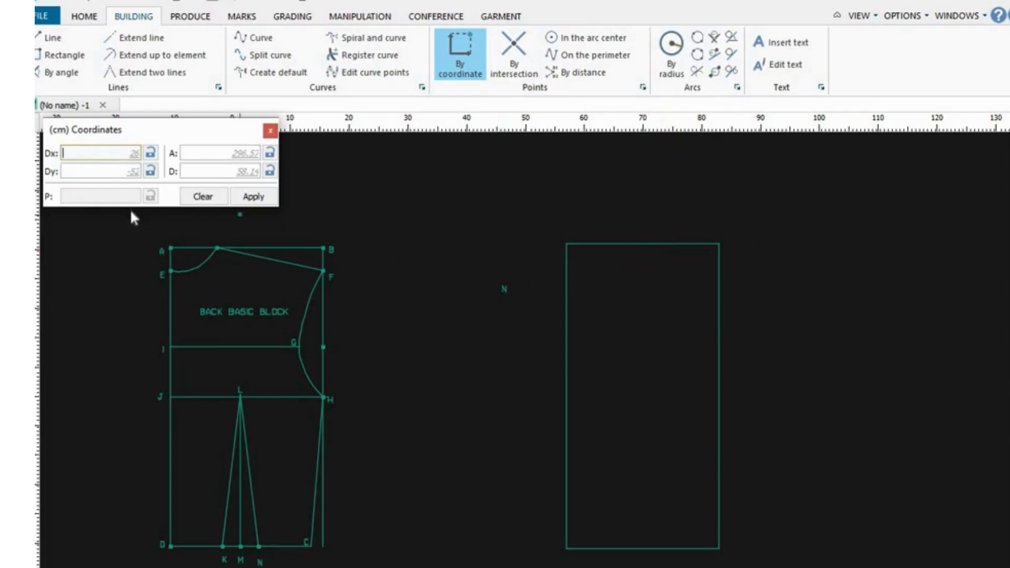
text(8)
click(720, 245)
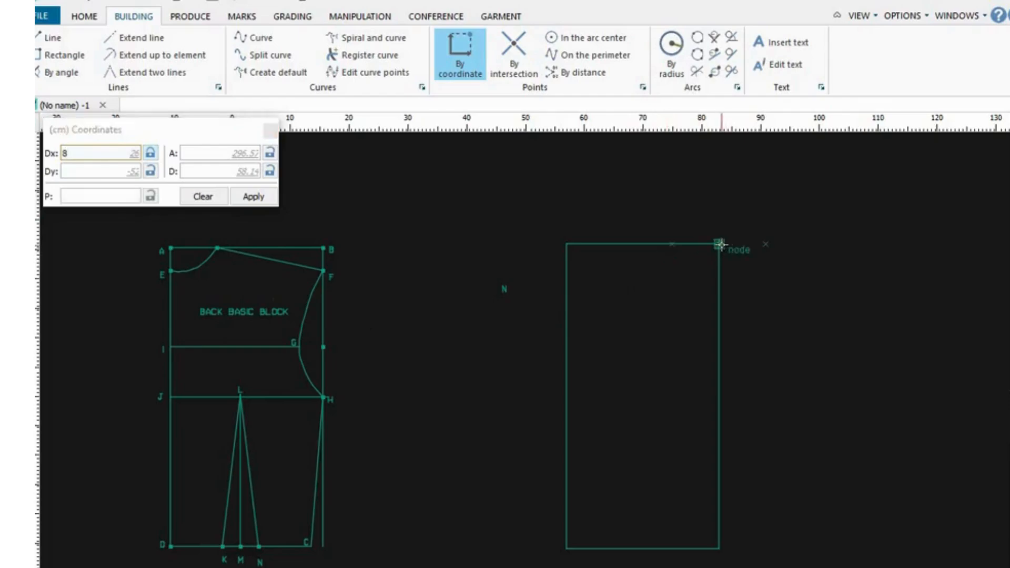
click(720, 244)
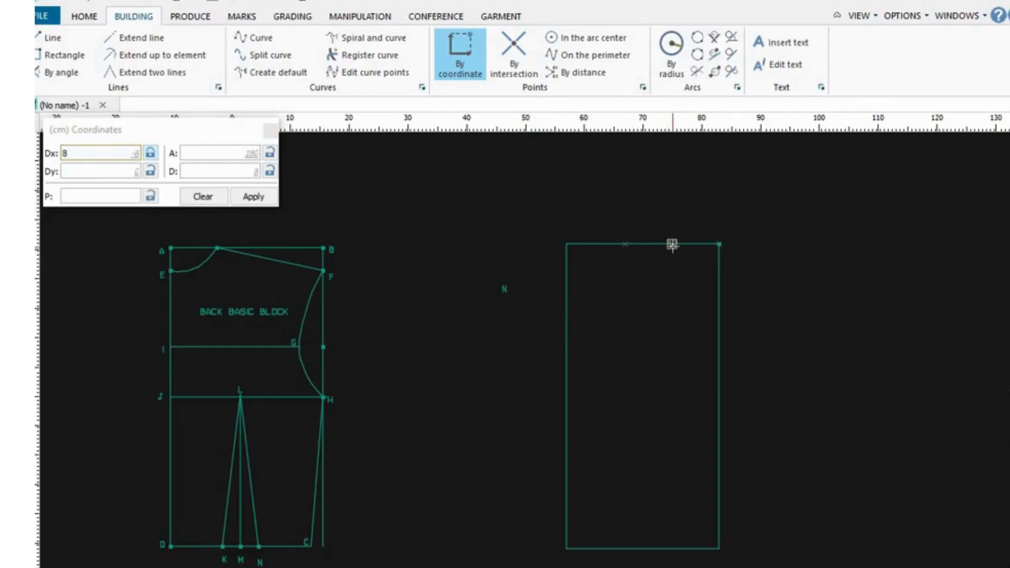
click(673, 244)
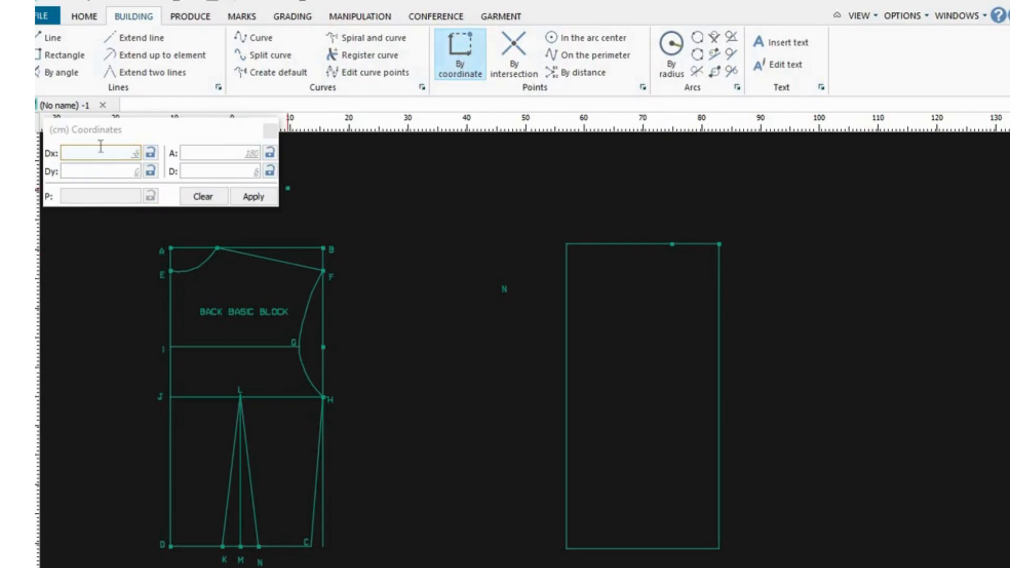
Place a point on the rectangle's right edge, 8 cm below its upper-right corner
click(90, 170)
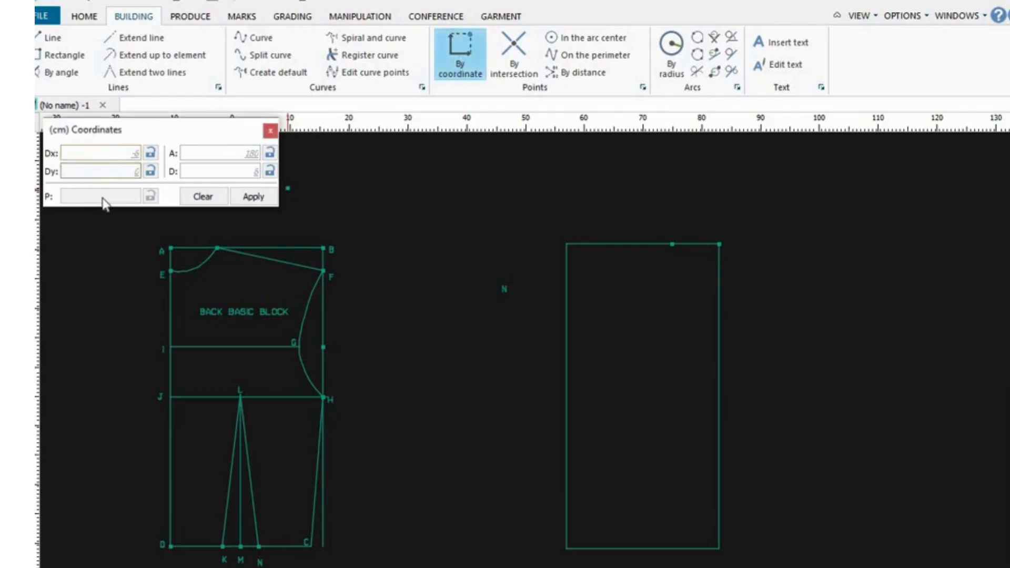
text(8)
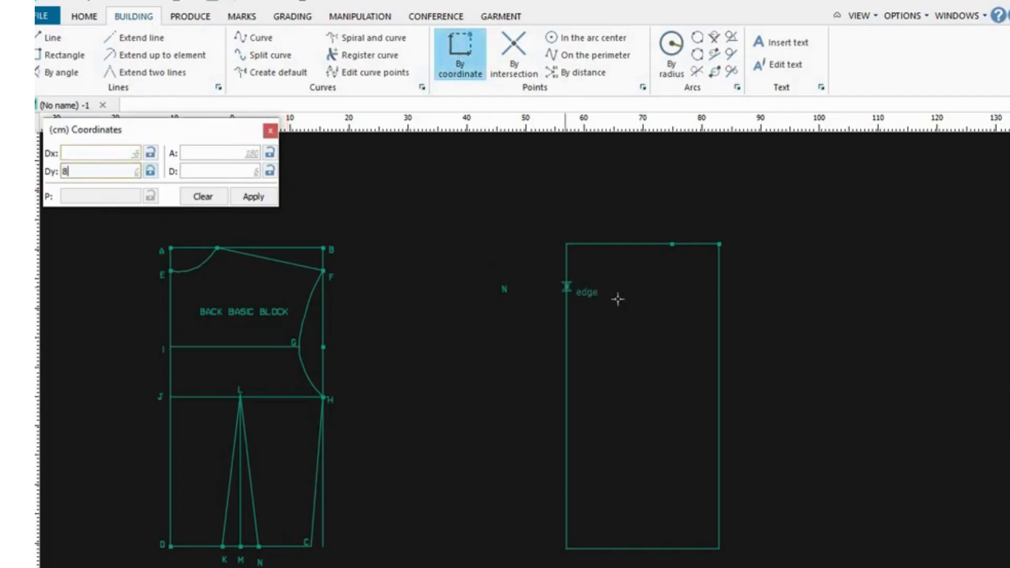
click(719, 243)
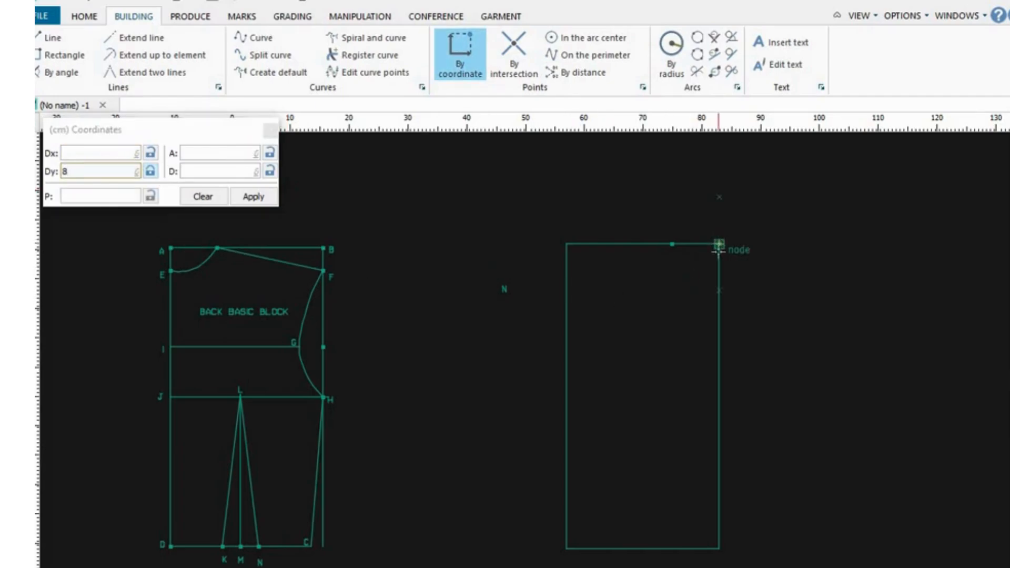
click(719, 291)
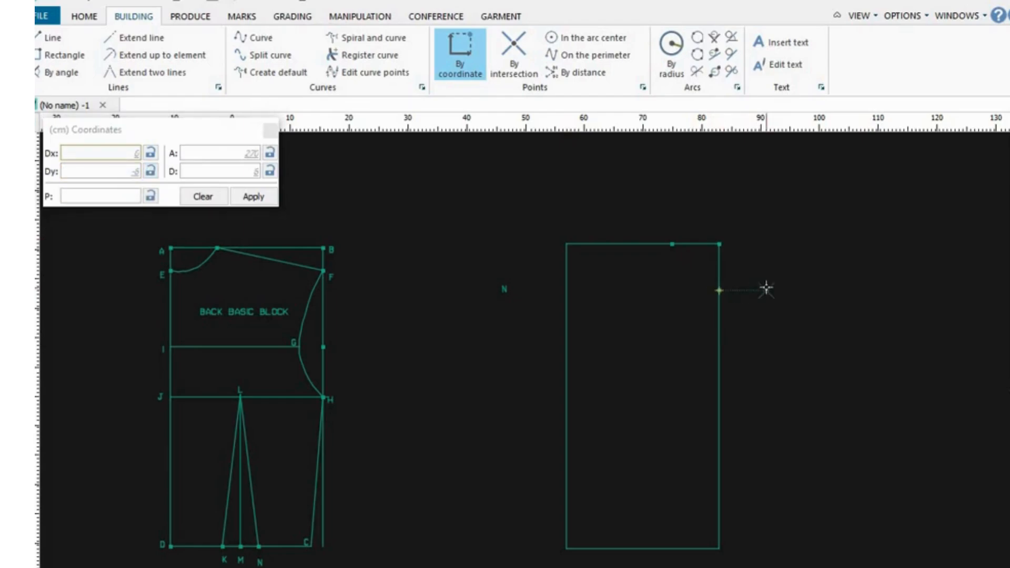
key(Escape)
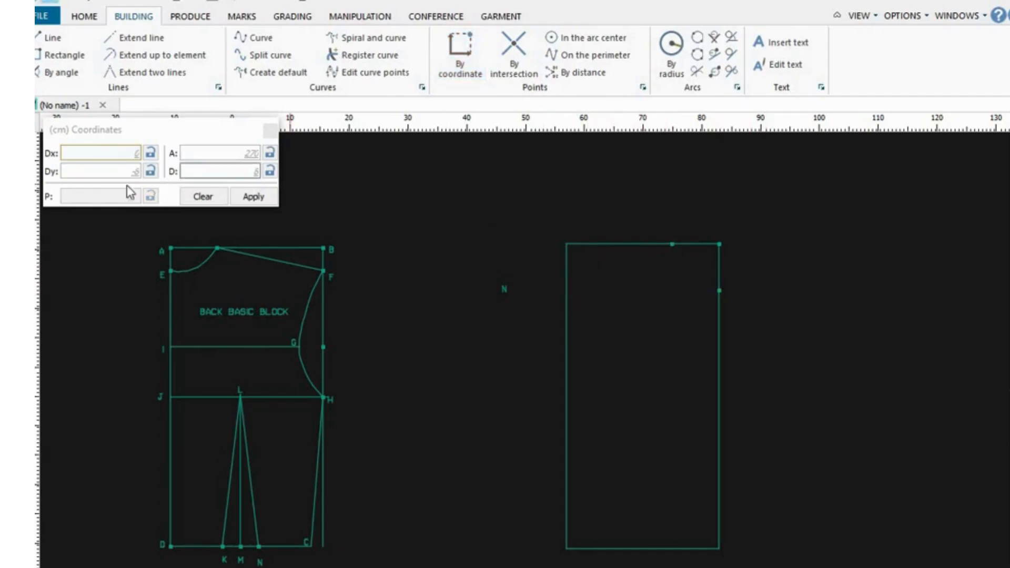
Try to place a point on the rectangle's left edge, 4 cm below its upper-left corner
click(67, 172)
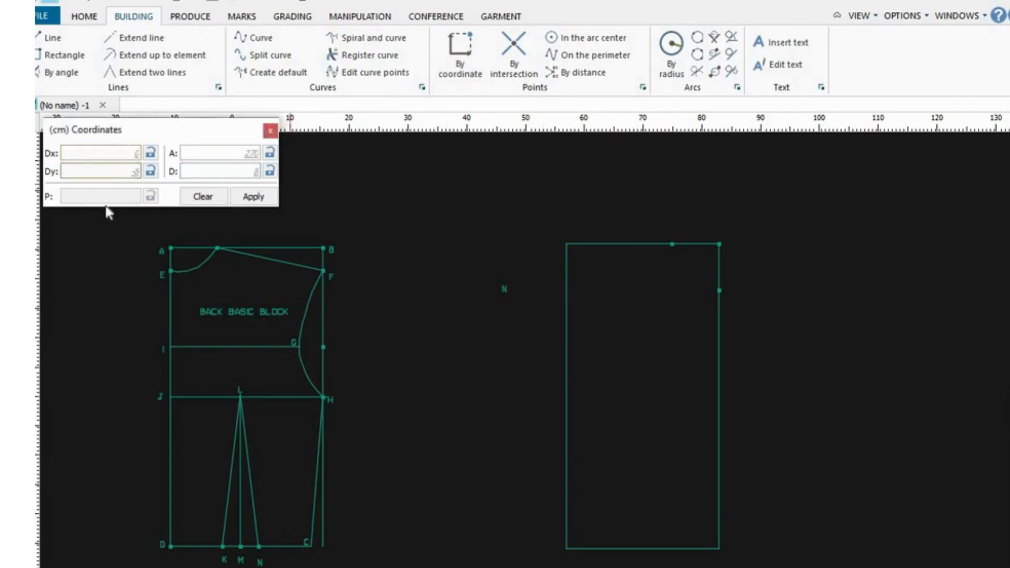
text(4)
click(569, 245)
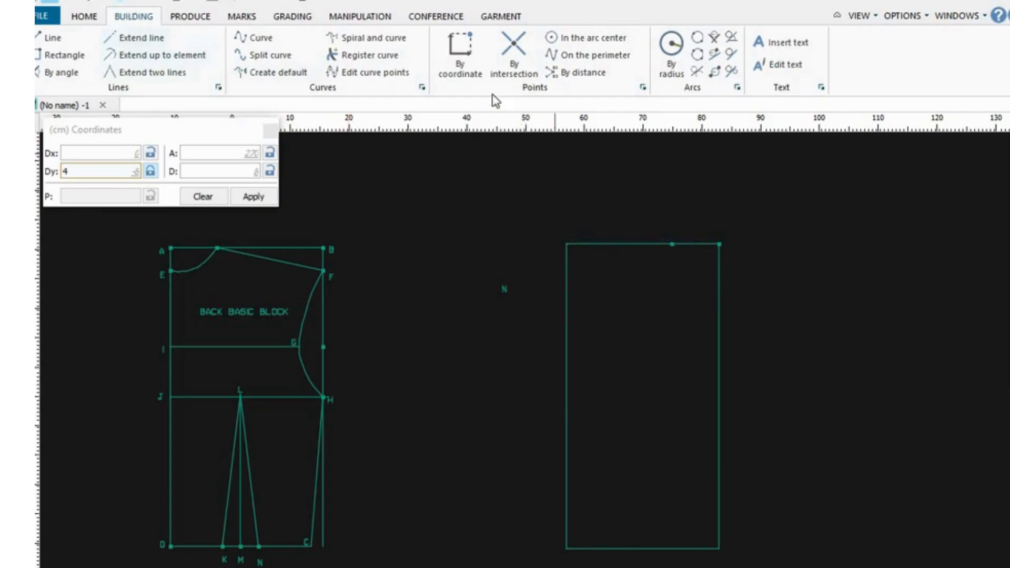
Place points on the rectangle's right edge 8 cm below its upper-right corner and on the left edge 4 cm below its upper-left corner
click(463, 58)
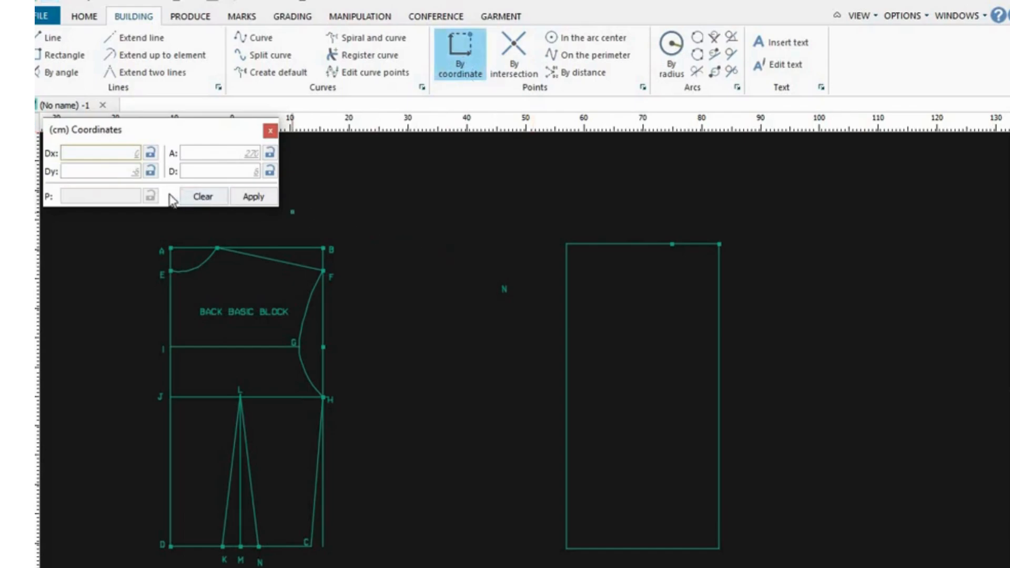
click(75, 170)
text(8)
click(720, 245)
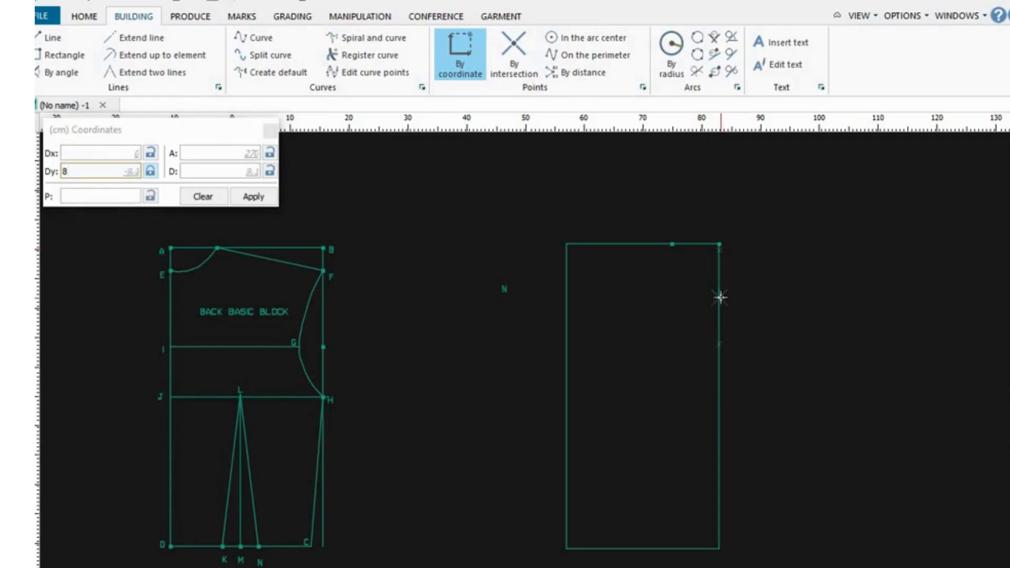
click(720, 298)
click(566, 267)
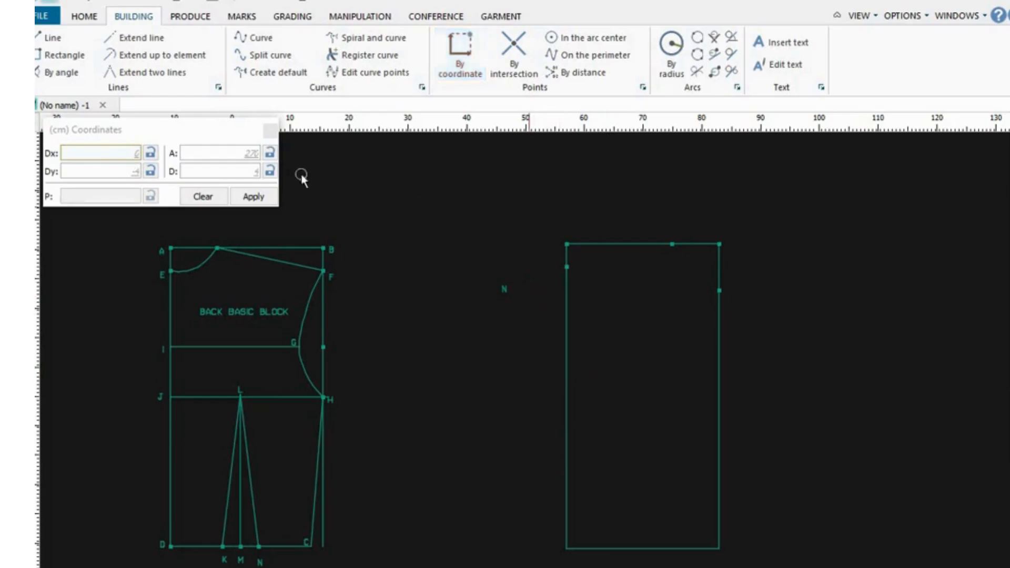
Draw the shoulder line from the 4 cm point on the left edge to the intermediate point on the top edge
click(146, 38)
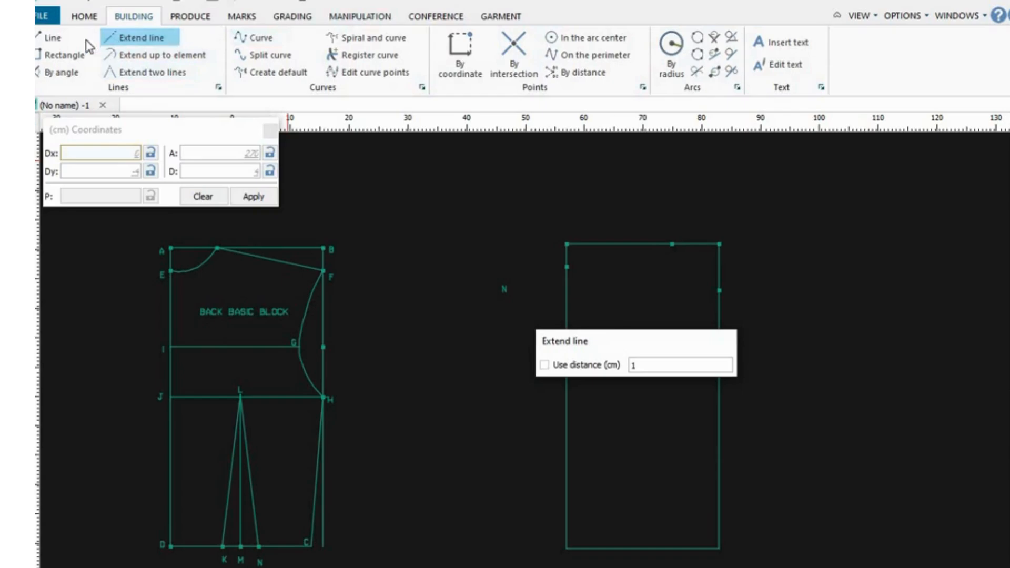
click(59, 38)
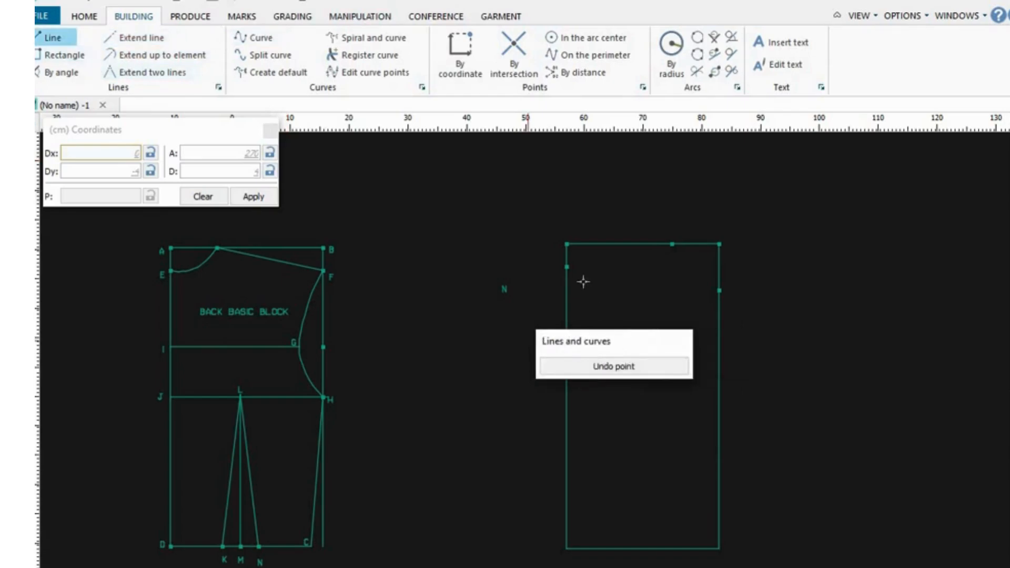
click(567, 267)
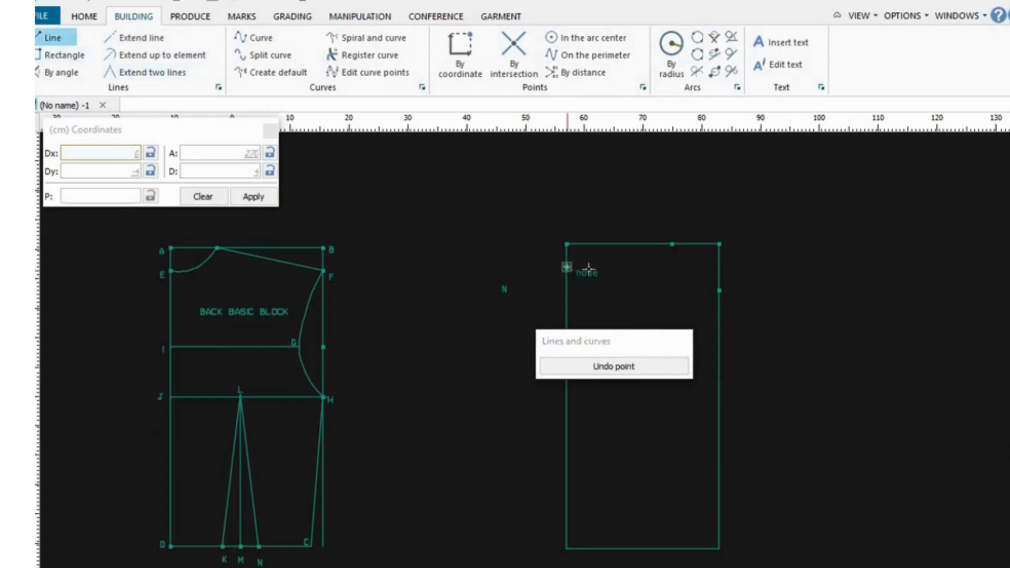
click(673, 245)
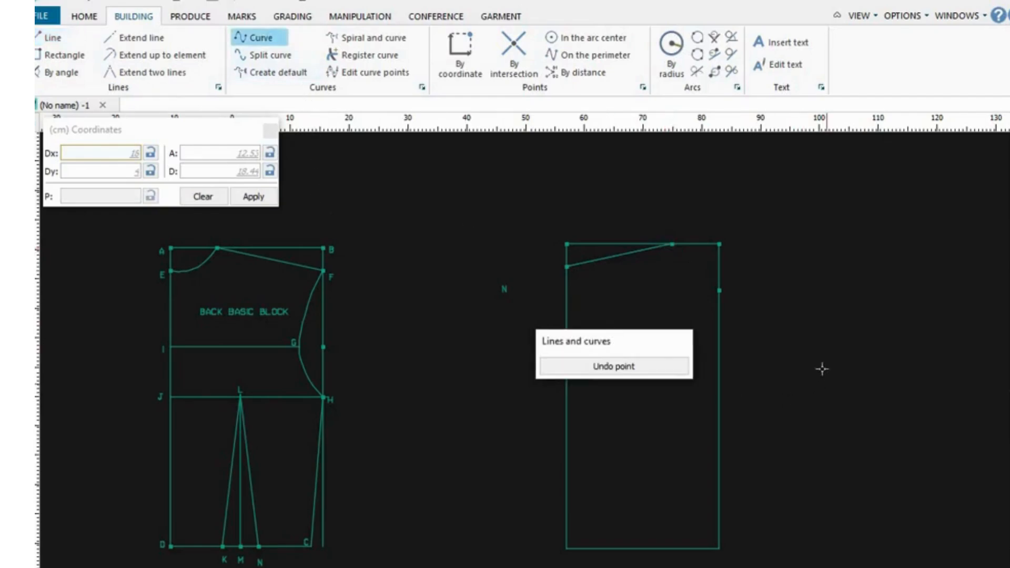
Draw the neckline as a curve from the shoulder line's top end through one inward point to the 8 cm point on the right edge
click(672, 245)
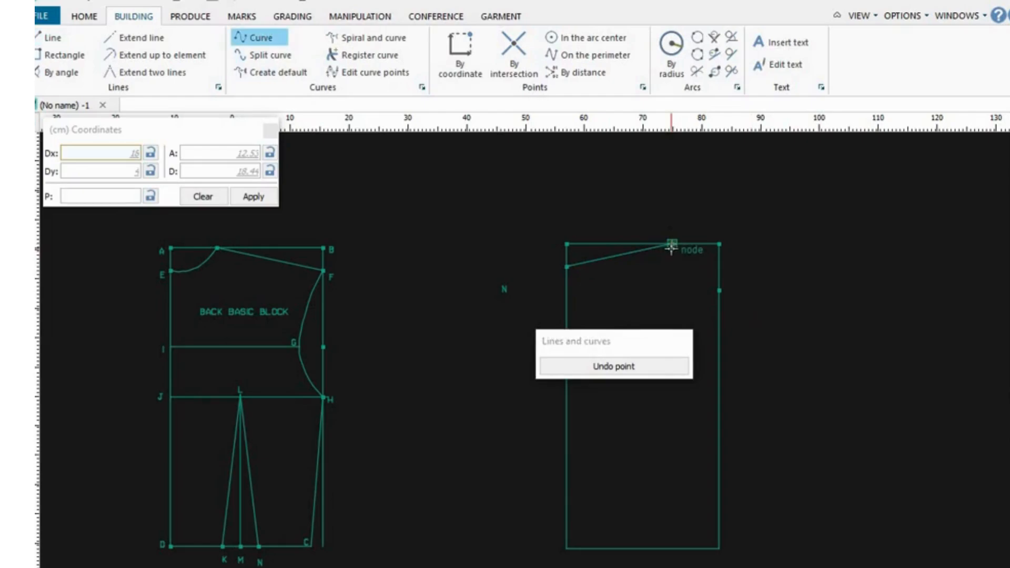
click(686, 271)
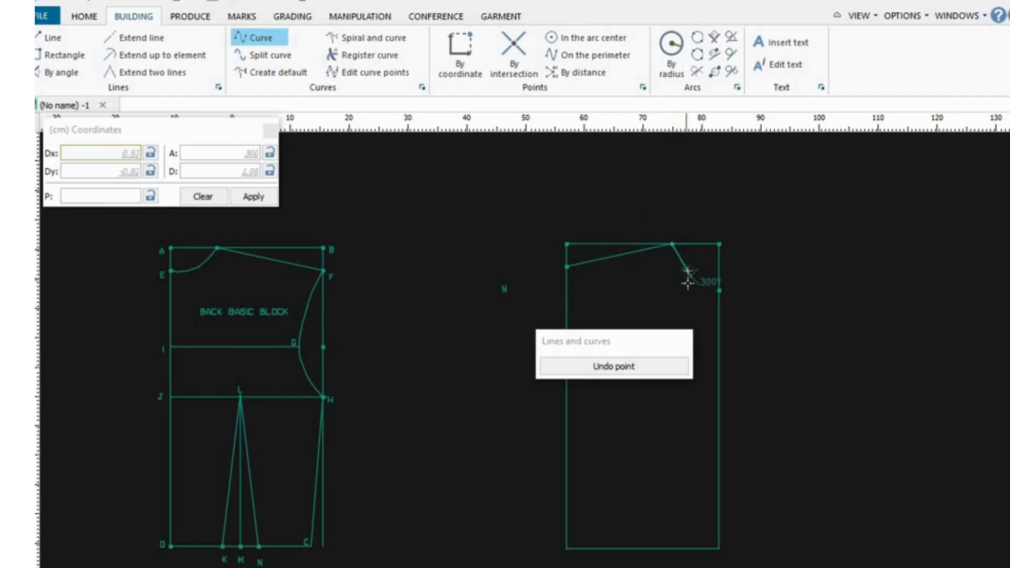
click(719, 294)
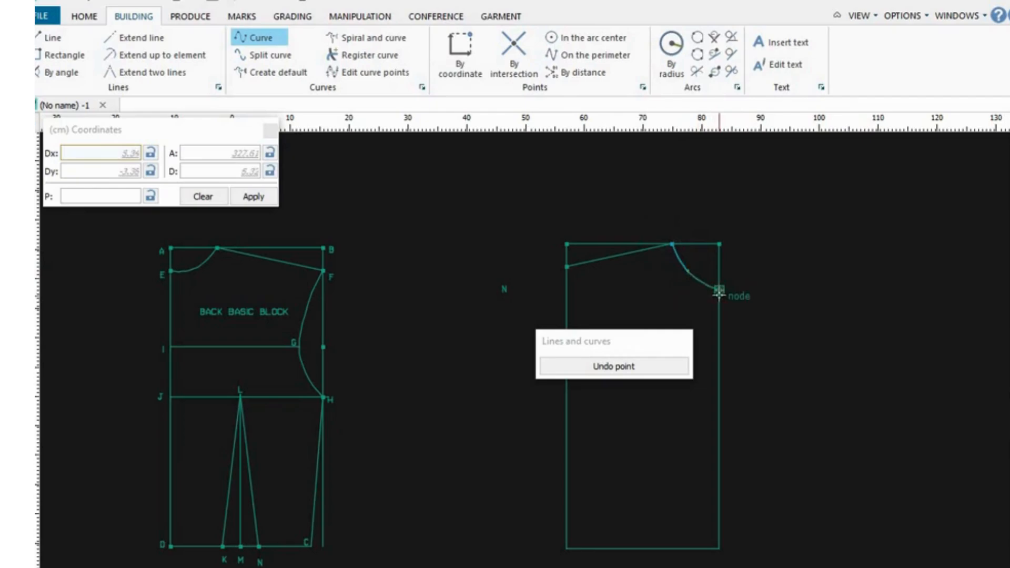
right_click(719, 294)
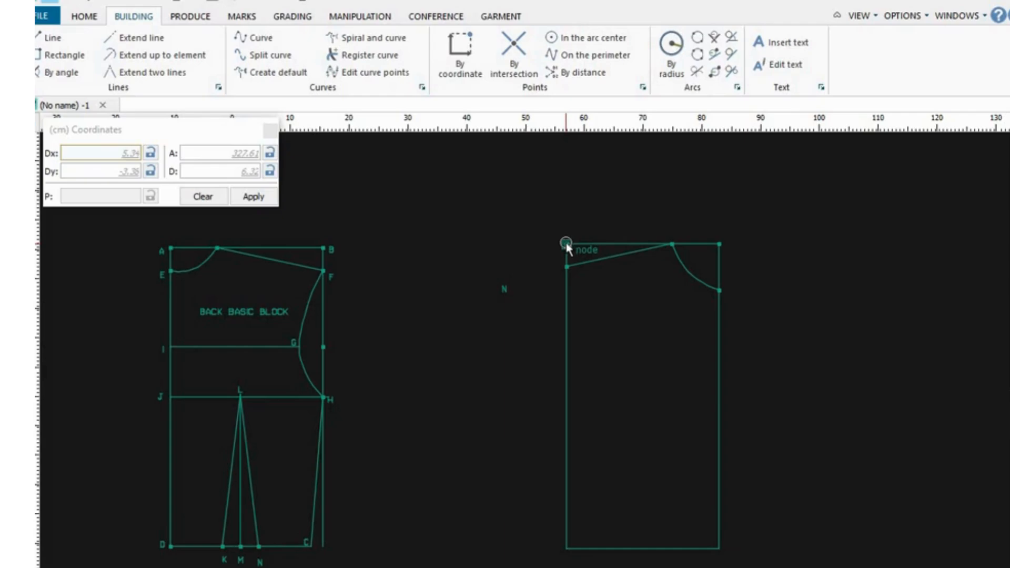
Place a point on the rectangle's left edge, 18 cm below its upper-left corner
click(467, 67)
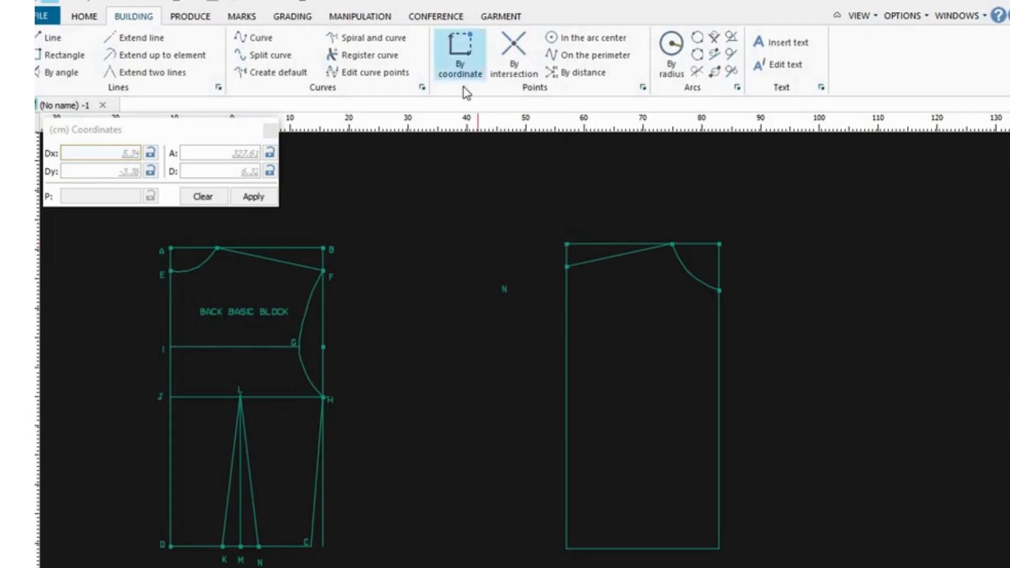
key(Tab)
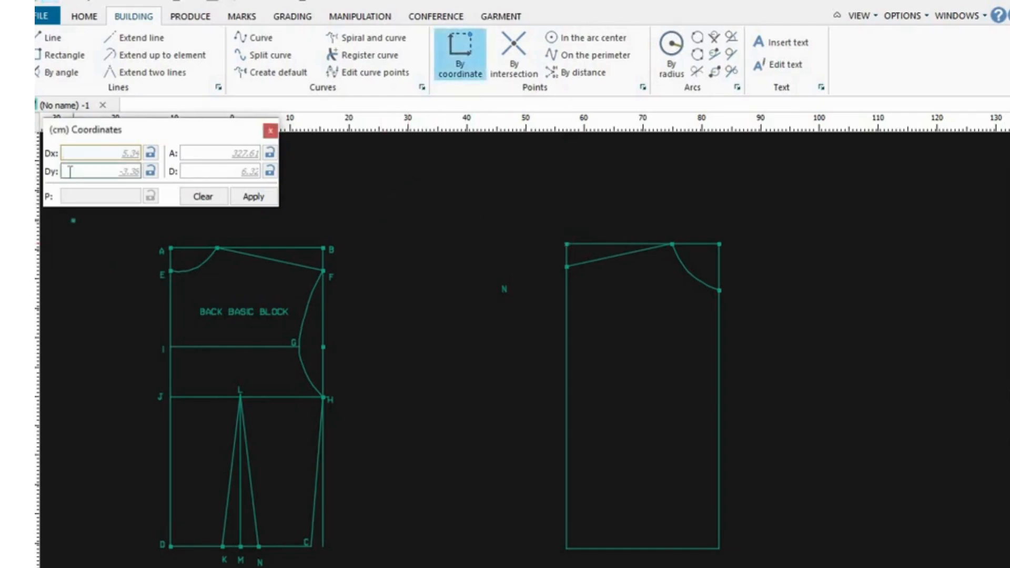
text(18)
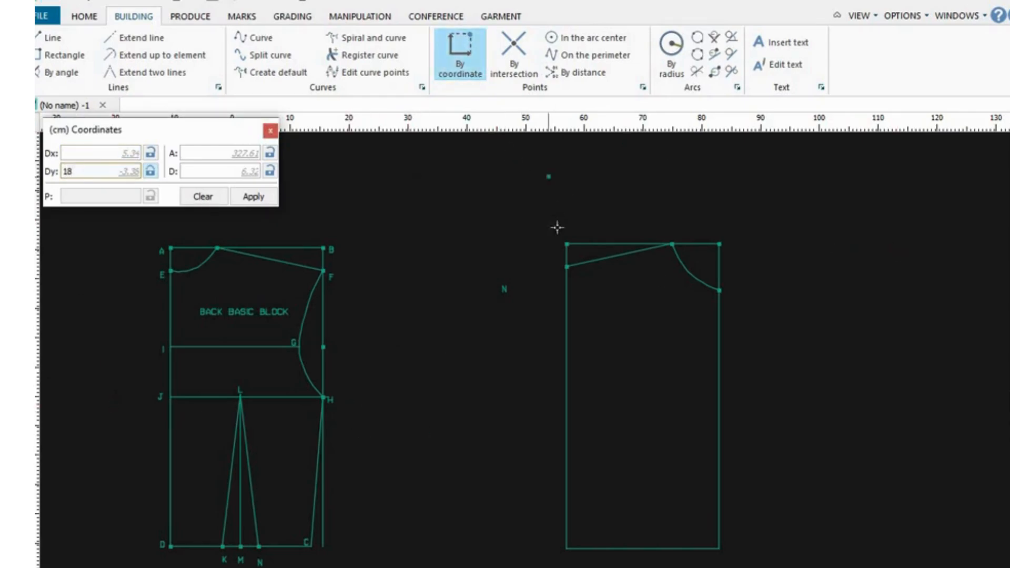
click(565, 246)
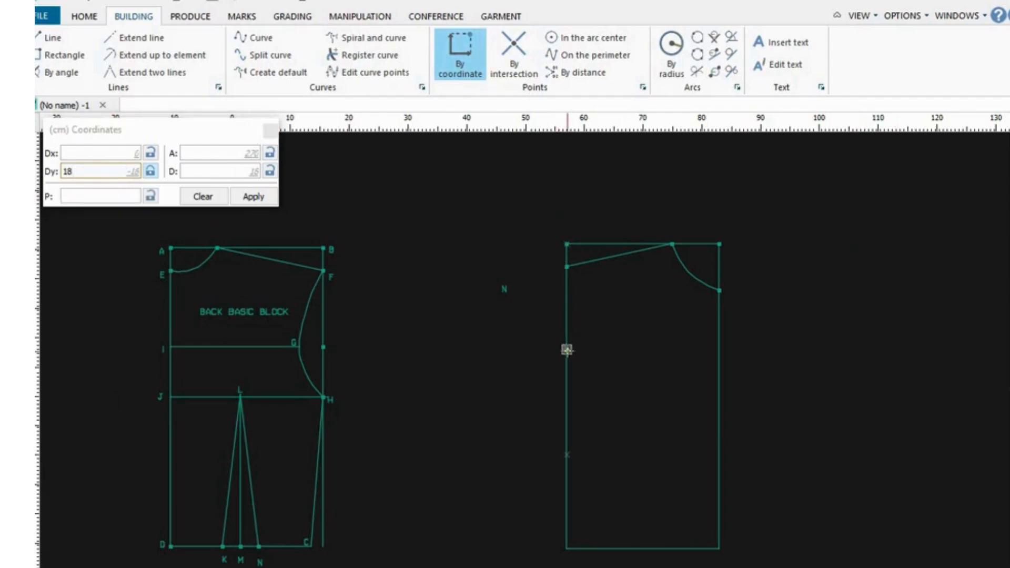
key(Return)
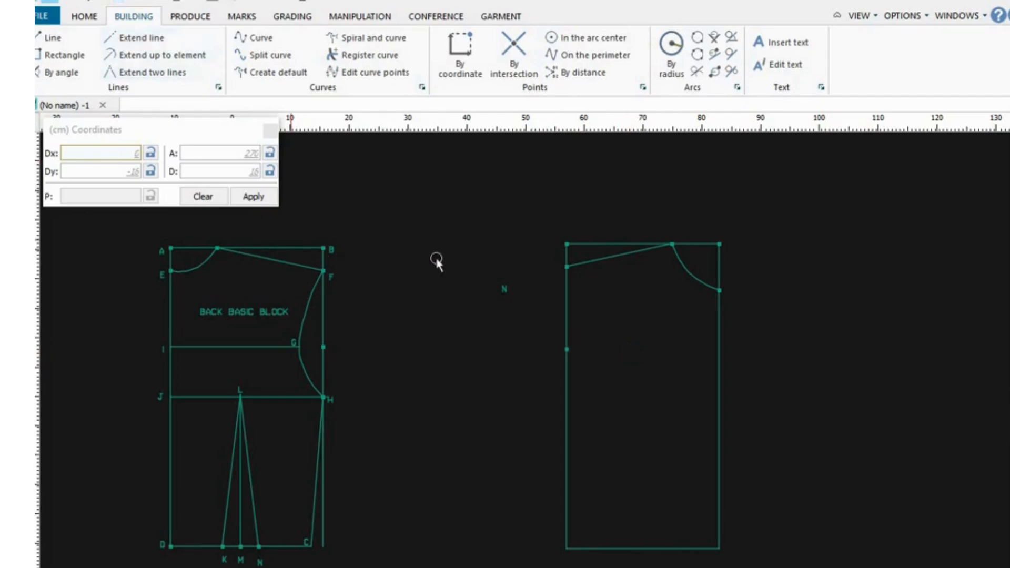
Place a point on the rectangle's left edge, 28 cm below its upper-left corner
click(460, 53)
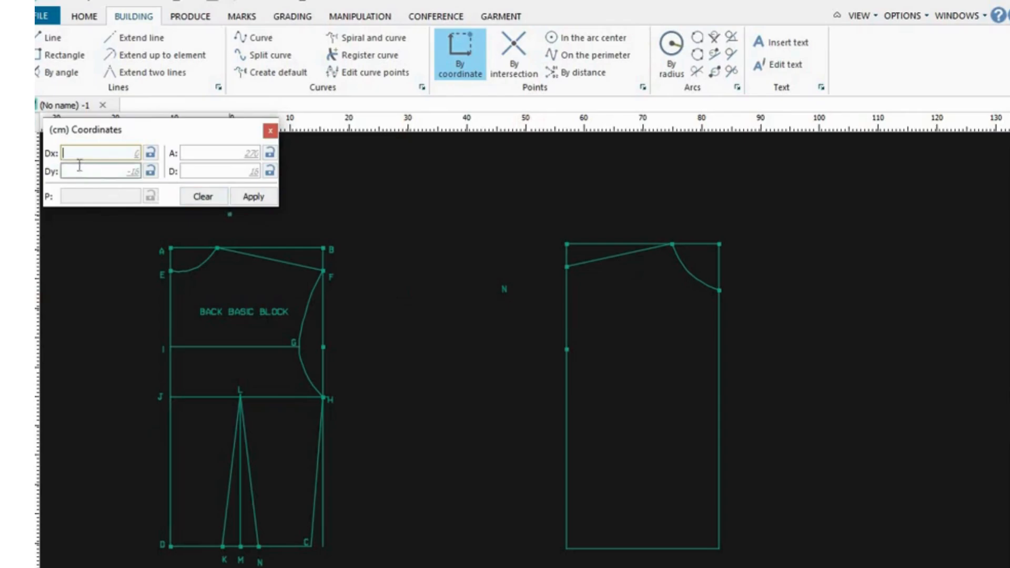
click(75, 171)
text(28)
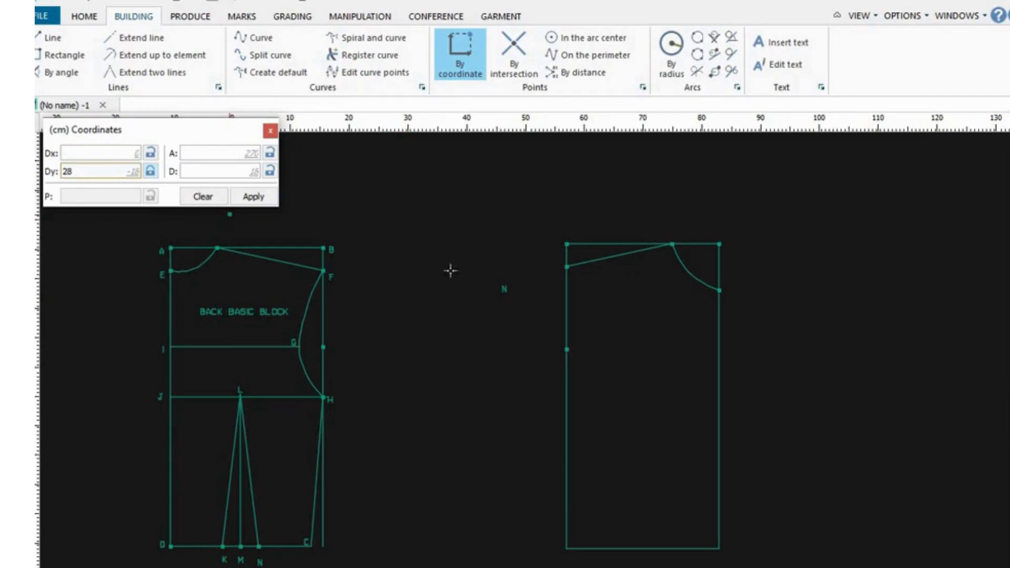
click(567, 245)
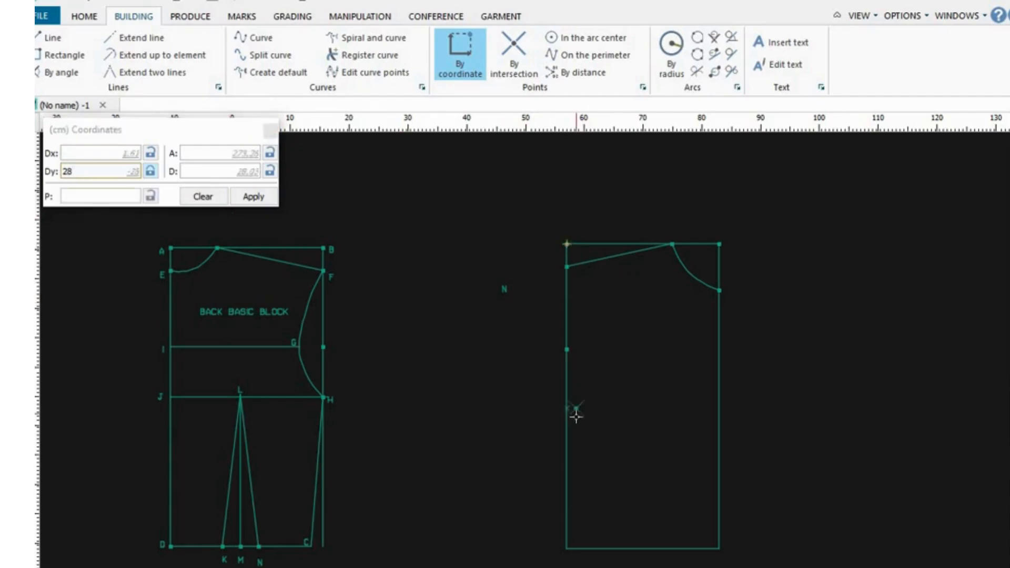
click(568, 407)
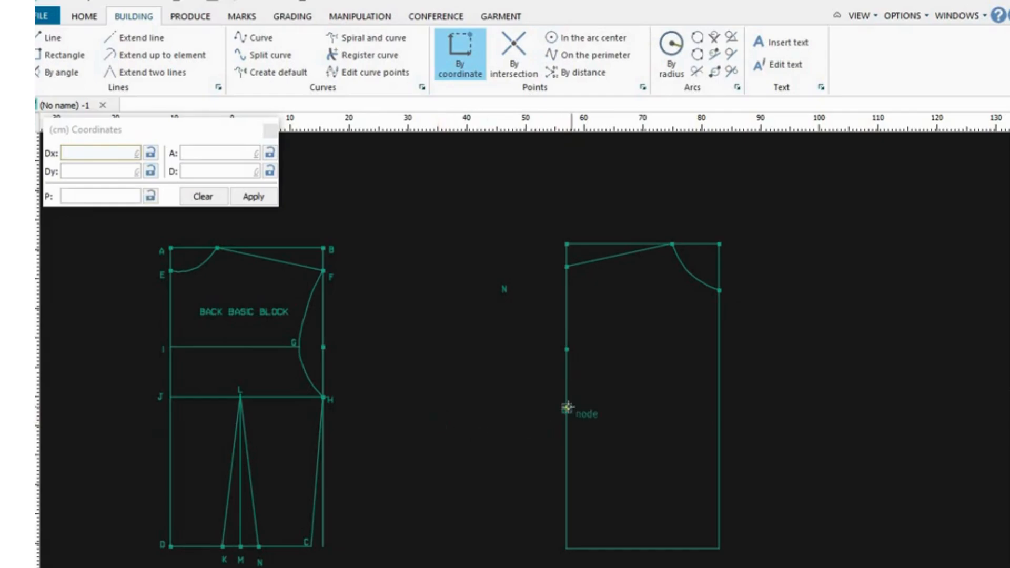
Draw horizontal lines across the front rectangle from the 18 cm and 28 cm points on its left edge to the right edge
key(Escape)
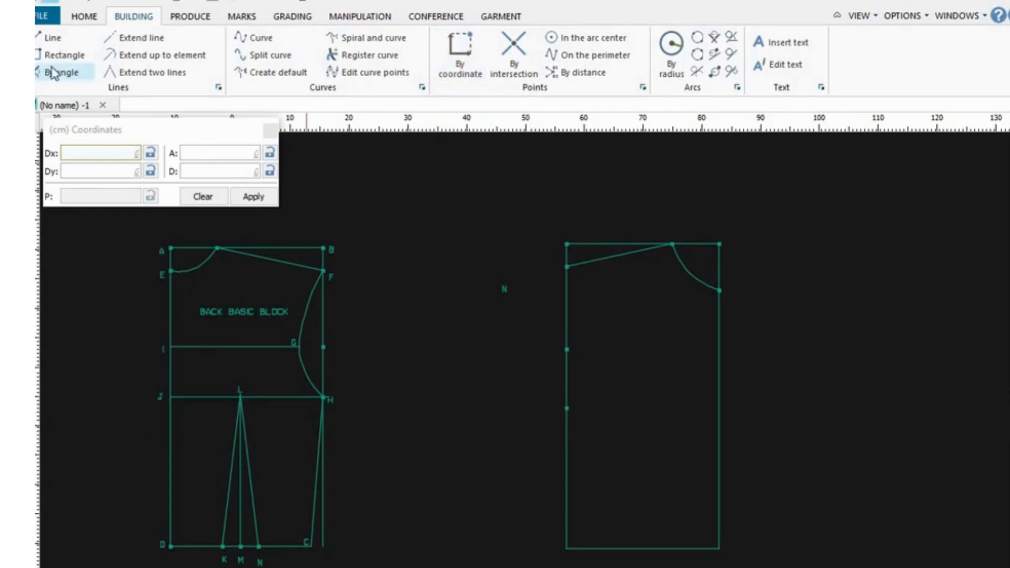
click(54, 39)
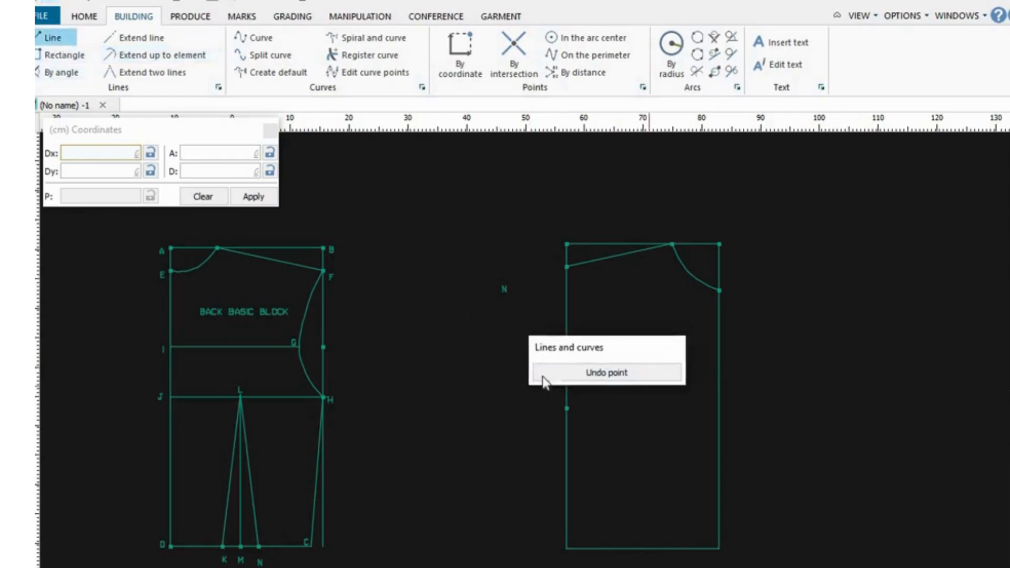
click(567, 350)
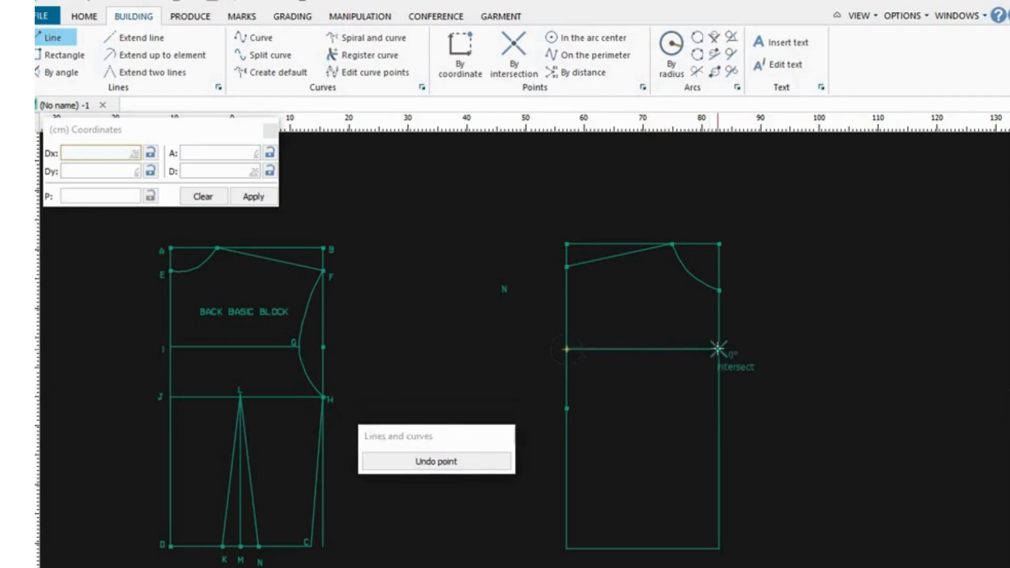
click(719, 349)
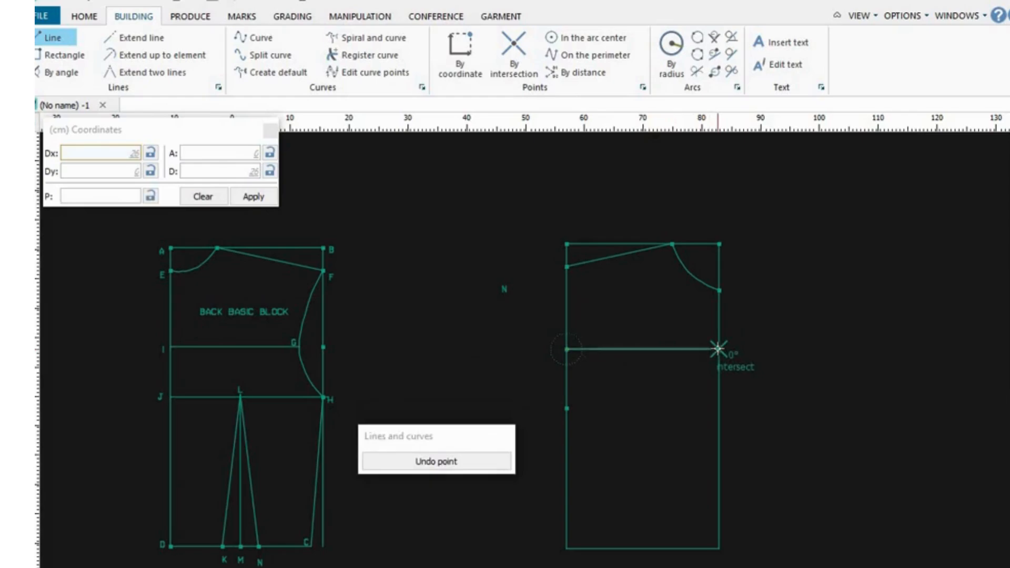
click(568, 408)
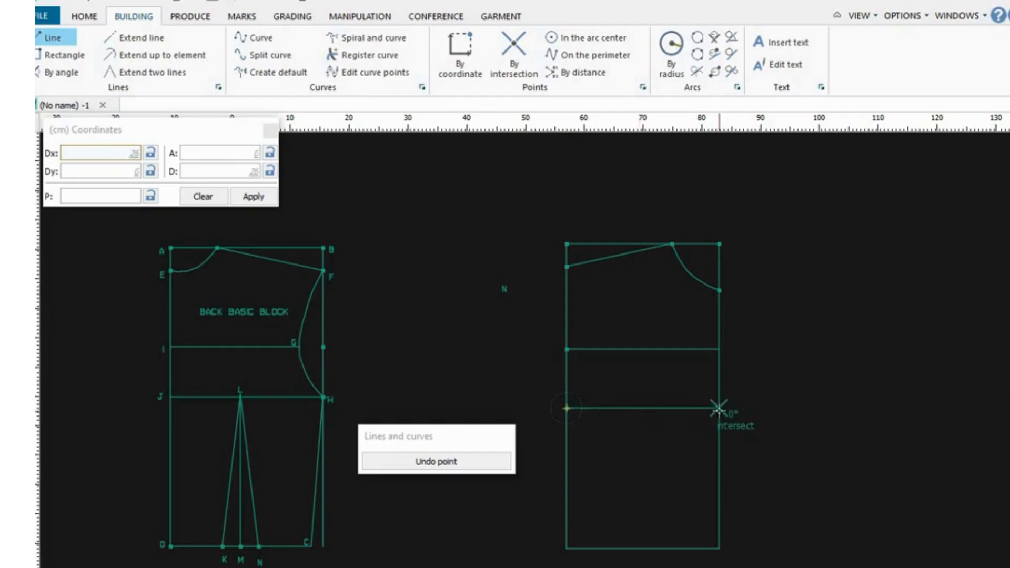
click(718, 409)
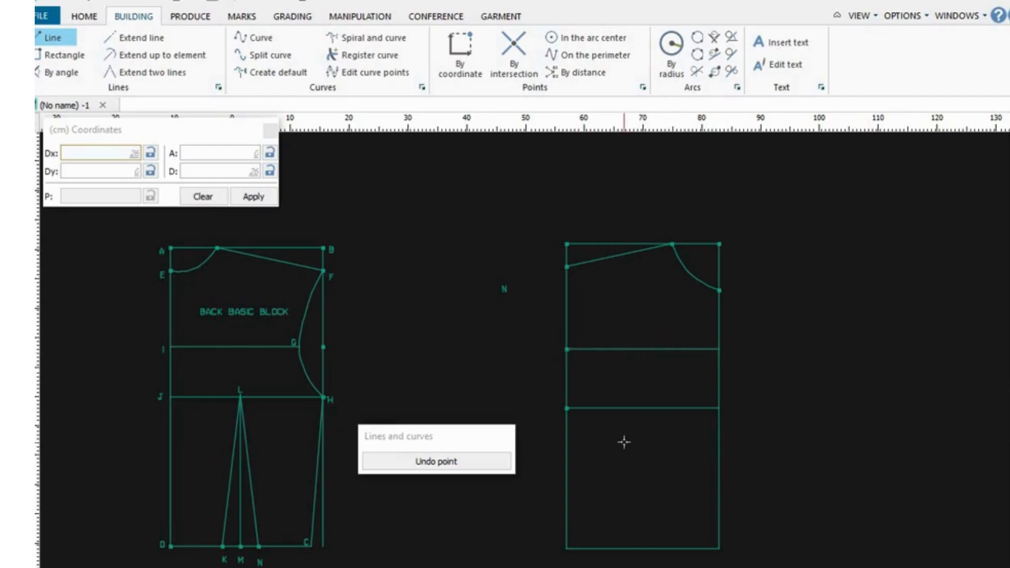
Redefine the upper horizontal line's length to 22 cm, shortening it at its left end
click(348, 19)
click(258, 55)
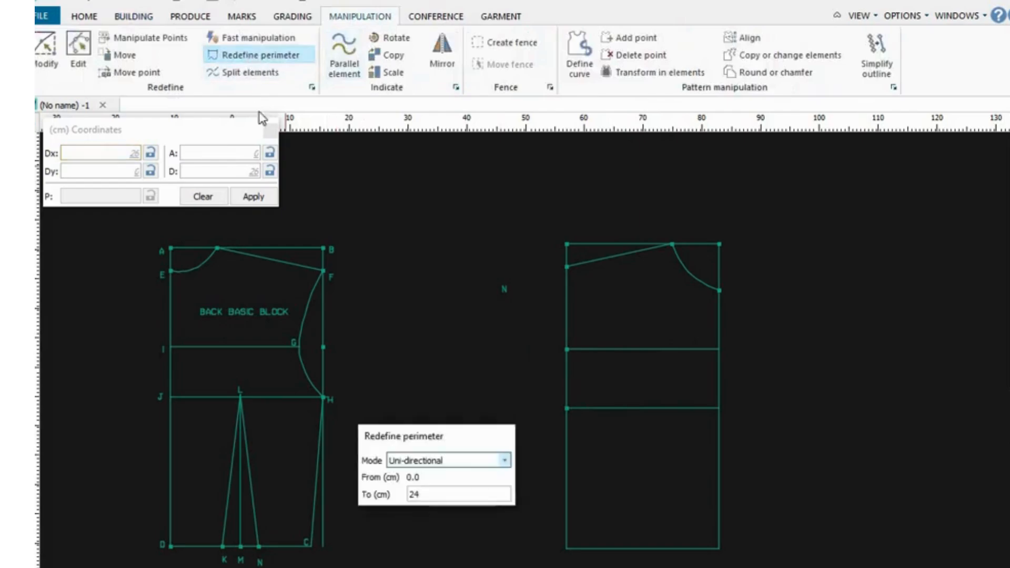
click(422, 494)
key(BackSpace)
text(2)
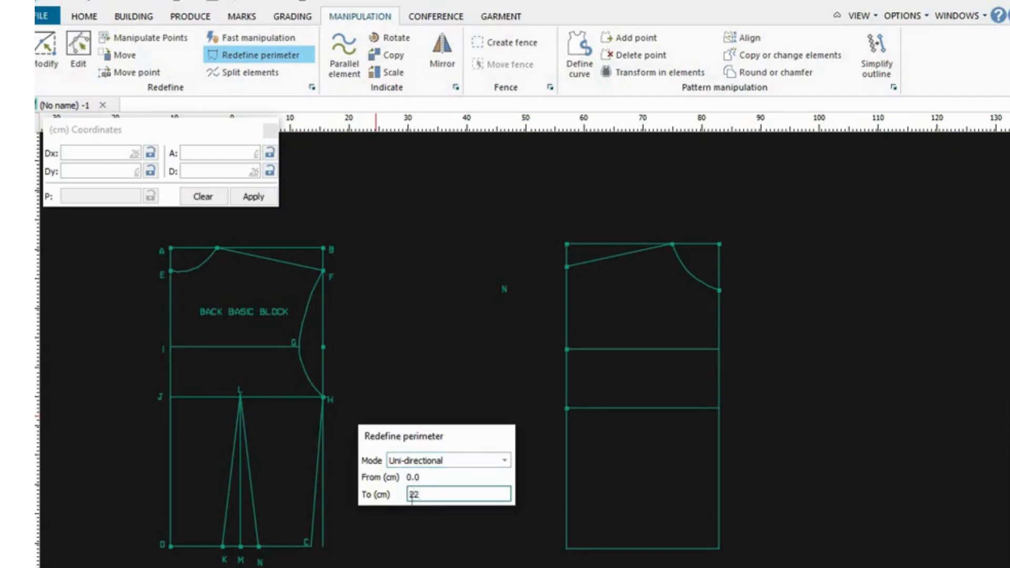
click(594, 350)
key(Return)
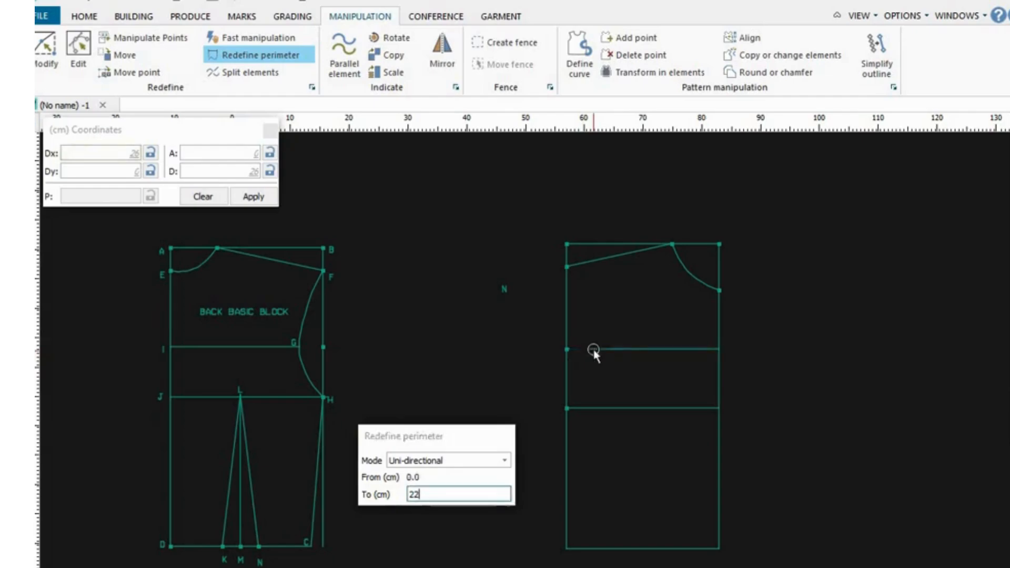
key(Escape)
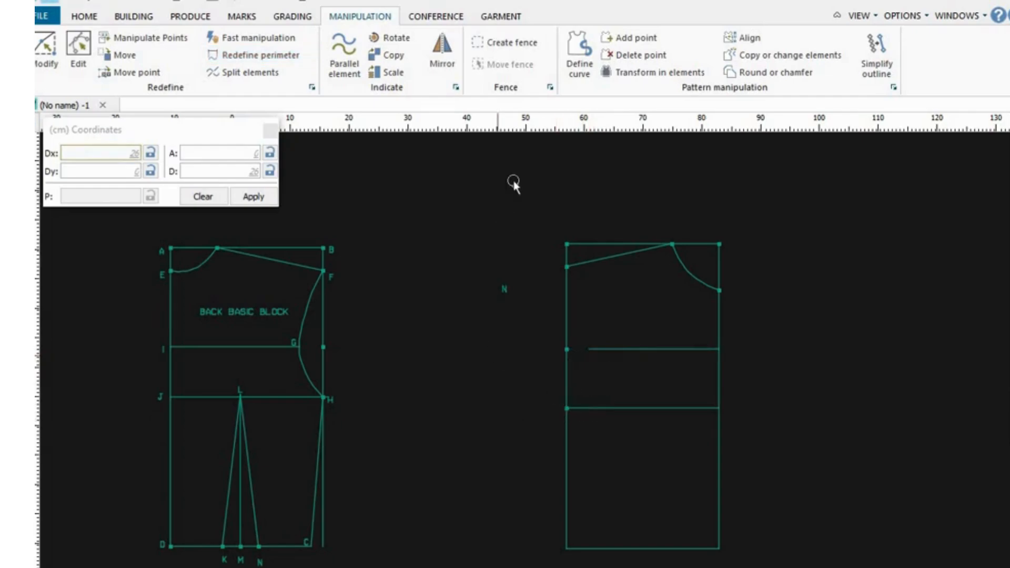
Redefine the lower horizontal line's length to 27 cm, extending it beyond the rectangle's left edge
click(261, 55)
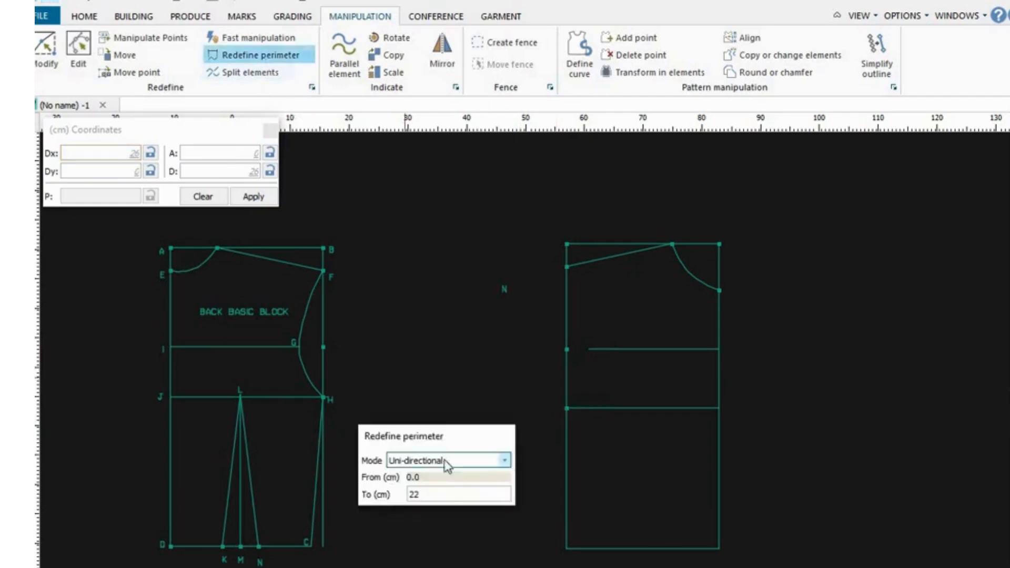
click(410, 494)
click(419, 495)
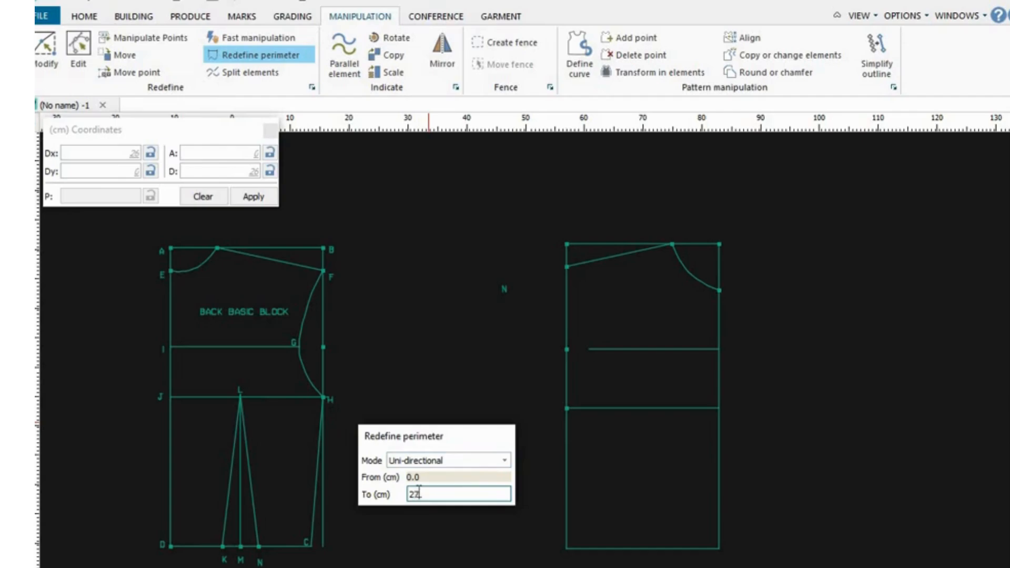
key(BackSpace)
text(7)
click(584, 408)
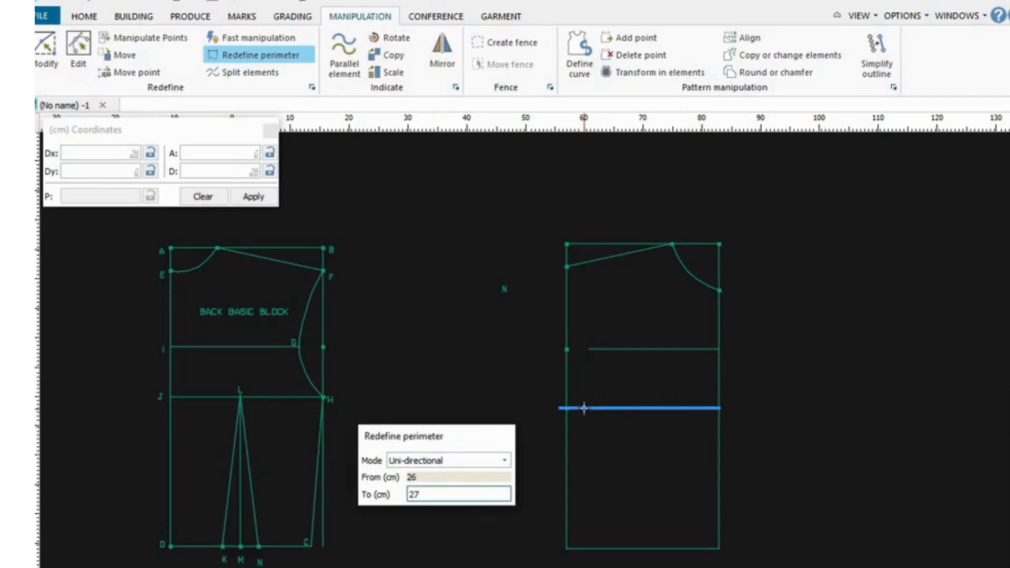
click(585, 409)
right_click(584, 410)
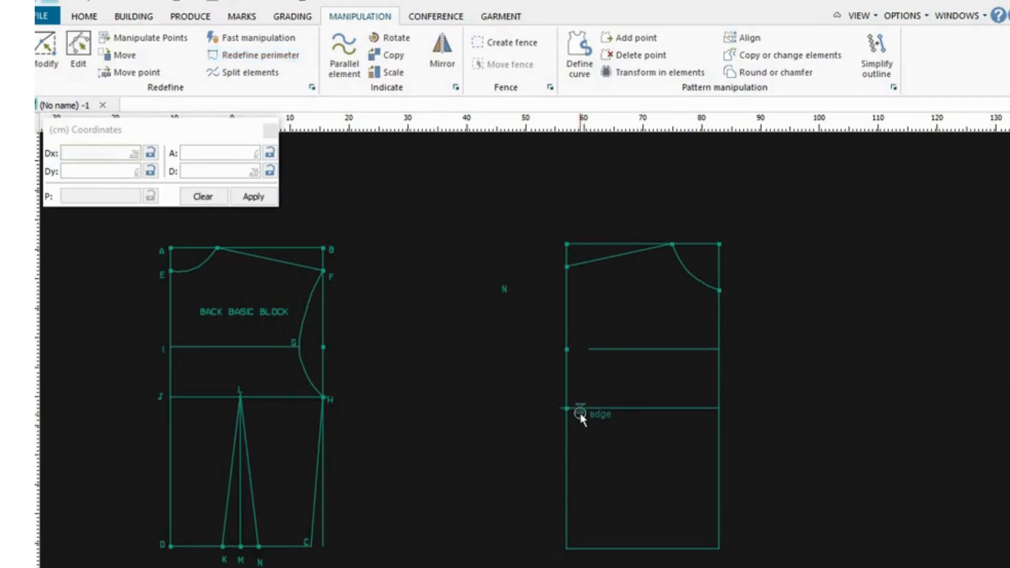
right_click(581, 416)
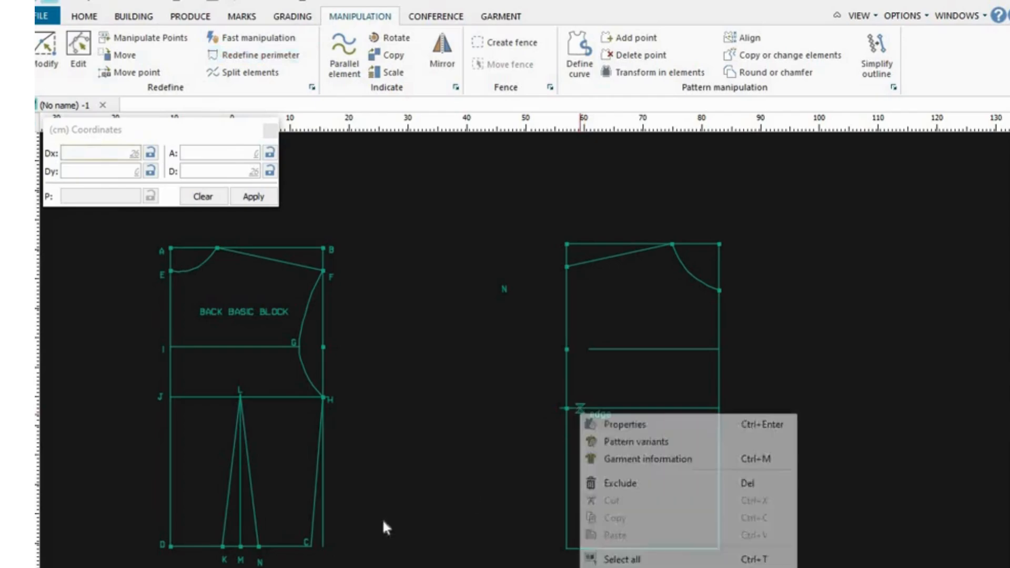
right_click(484, 461)
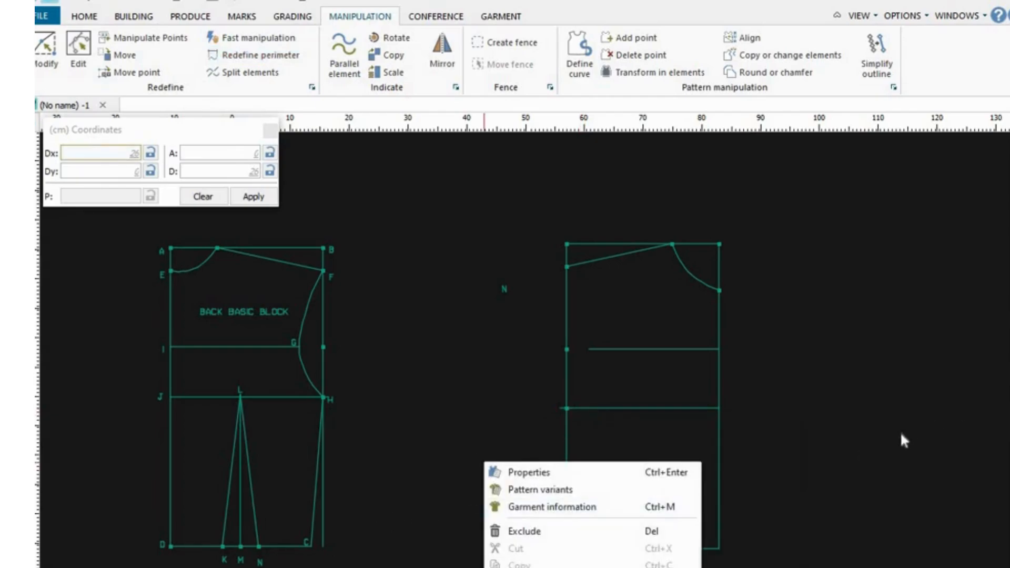
click(885, 467)
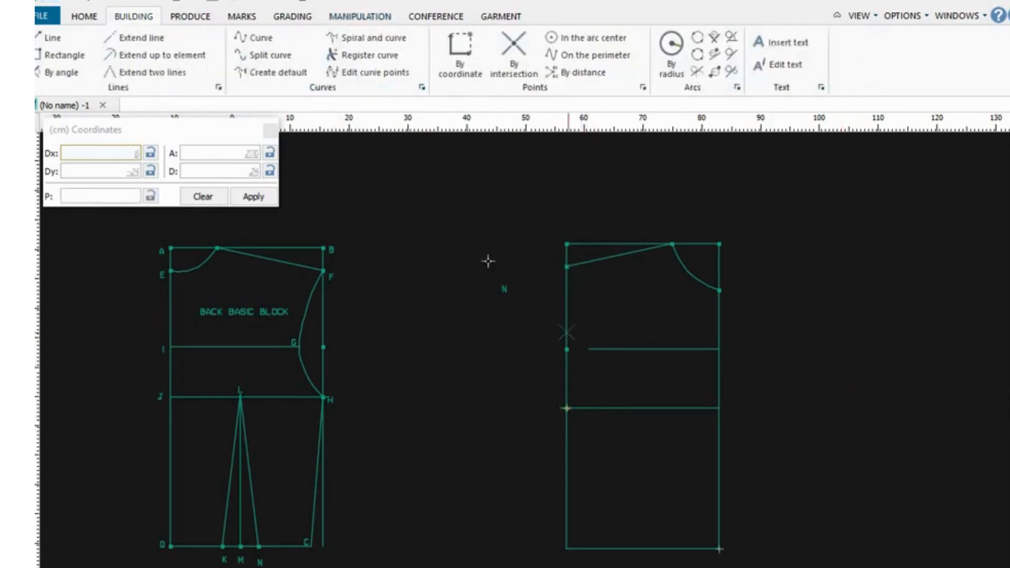
Draw the armhole curve from the shoulder line's lower end through an inward point and the upper horizontal's left end to the lower horizontal's extended end
click(261, 38)
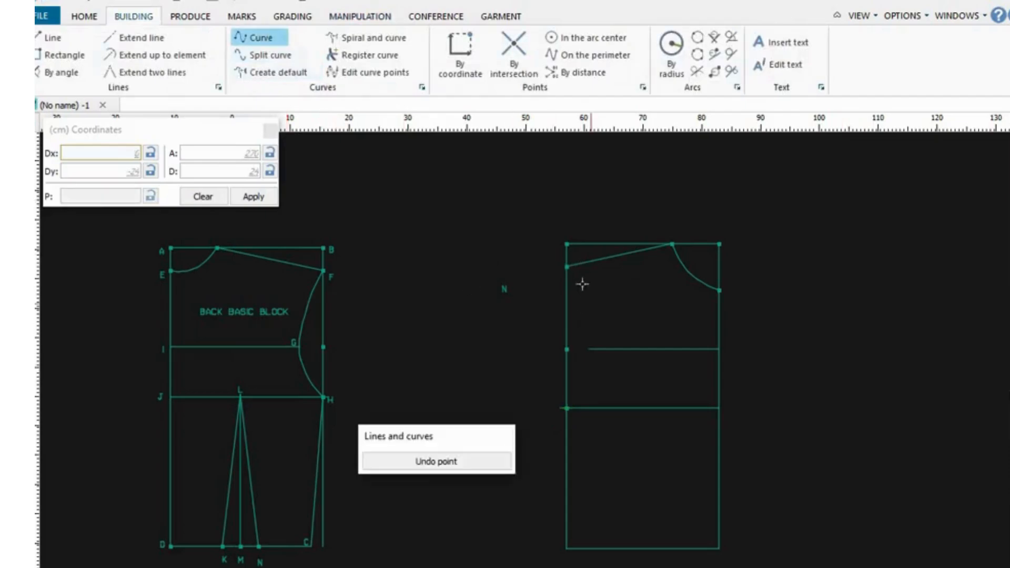
click(566, 267)
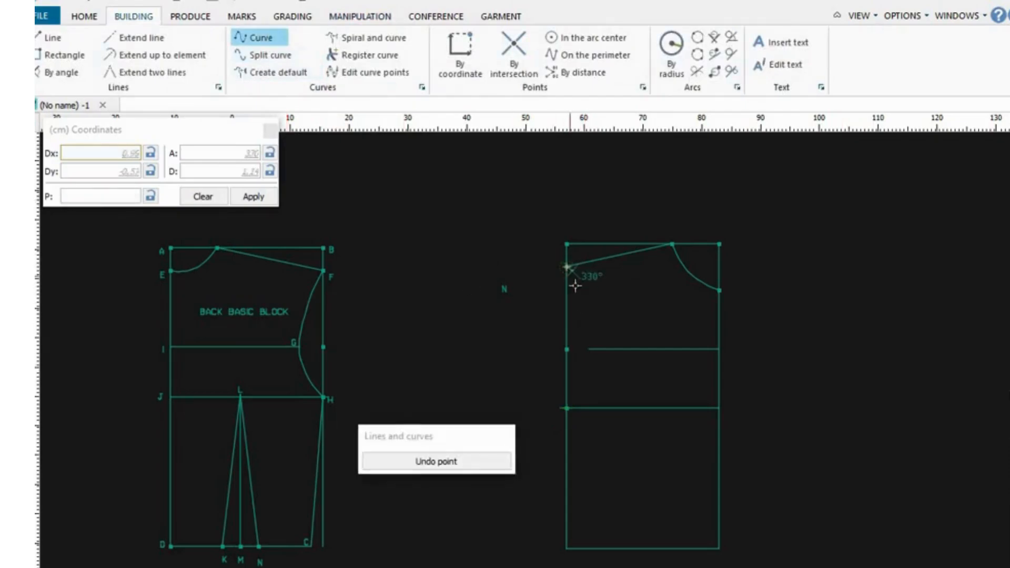
click(585, 314)
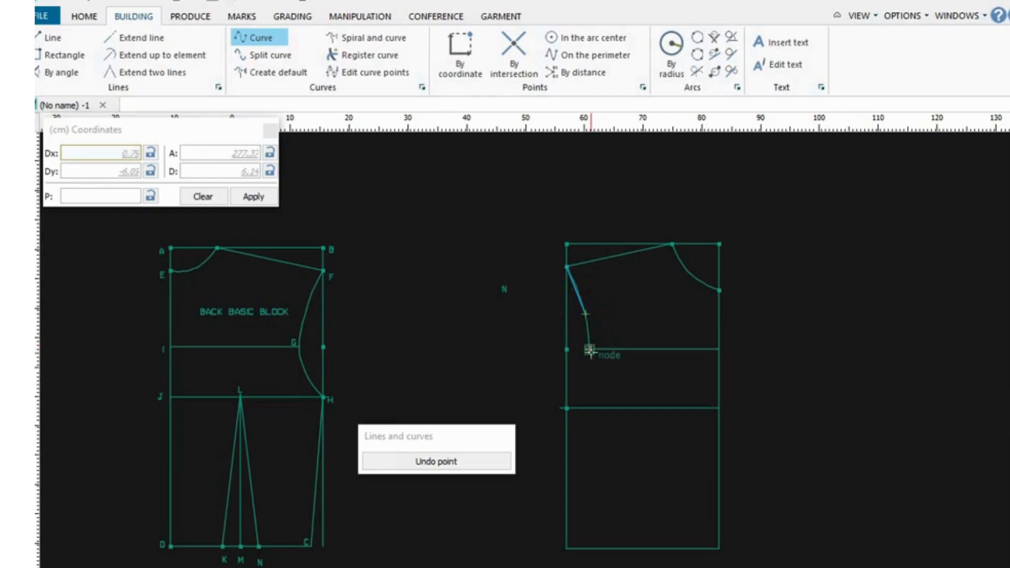
click(591, 351)
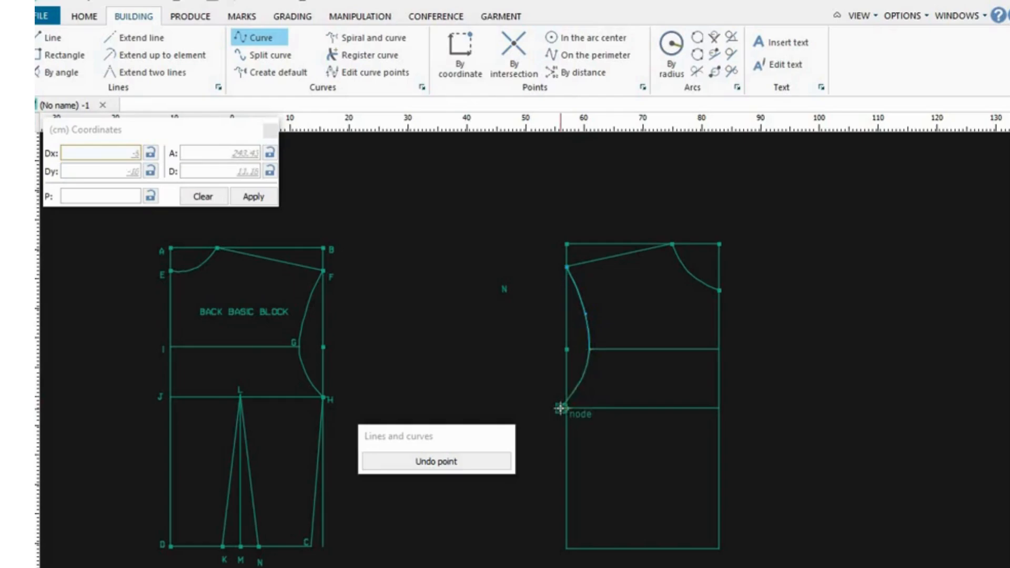
click(561, 408)
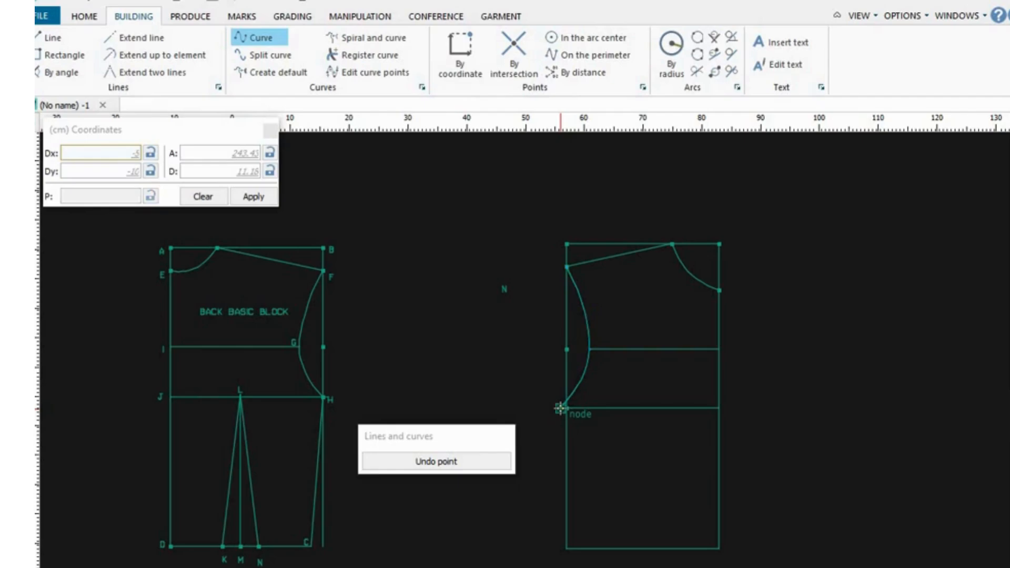
right_click(526, 472)
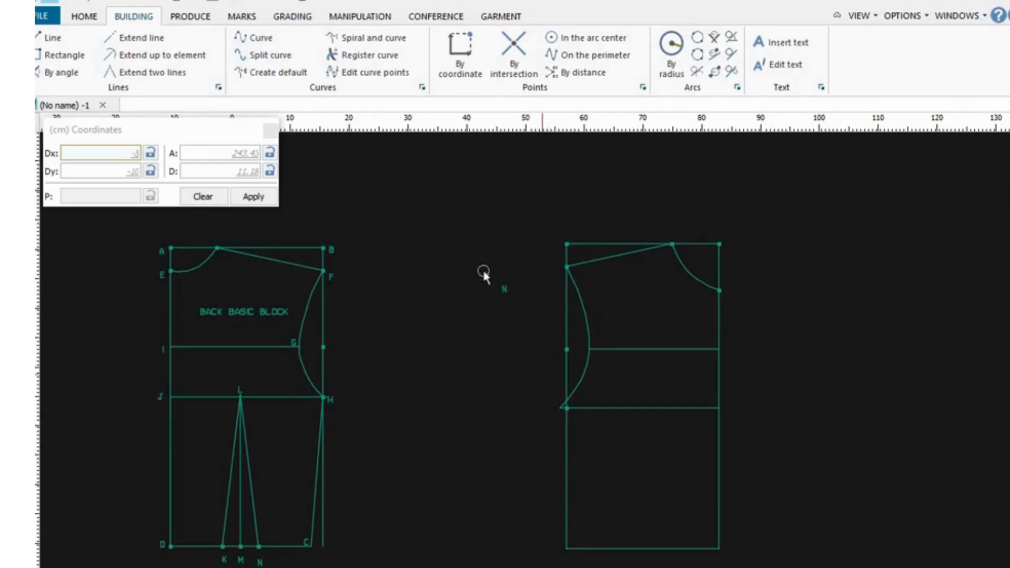
click(362, 17)
click(253, 54)
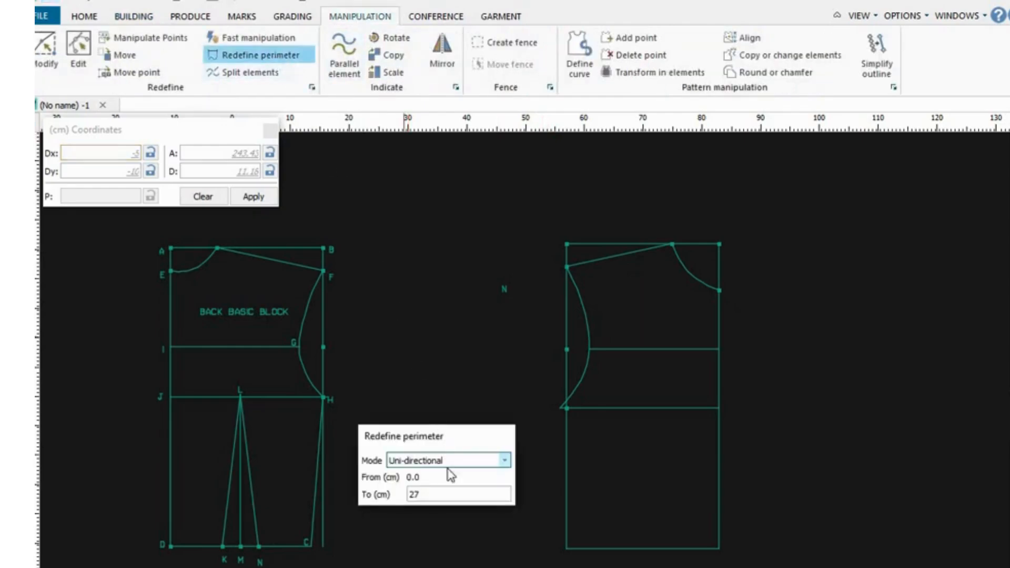
click(424, 496)
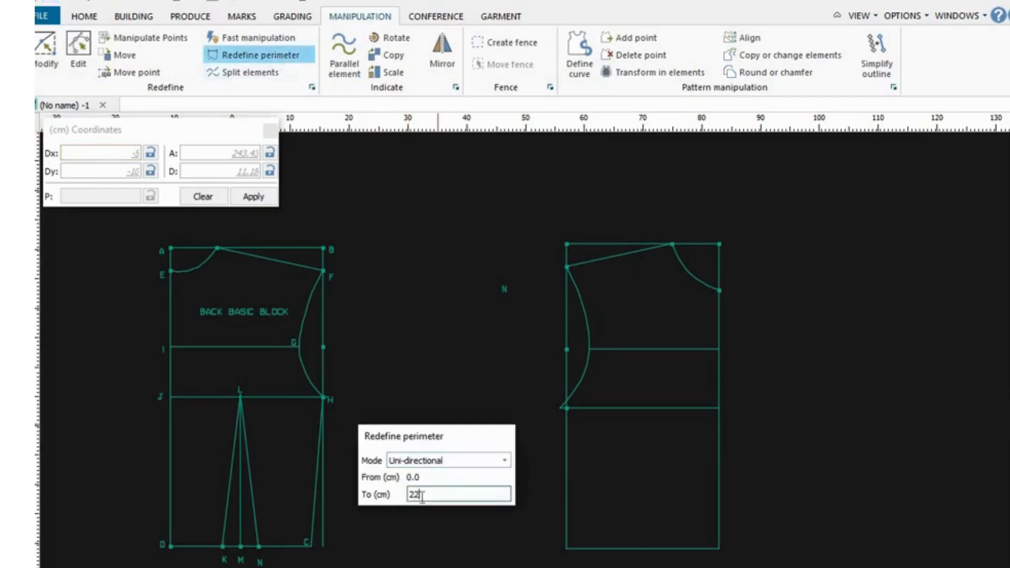
click(567, 488)
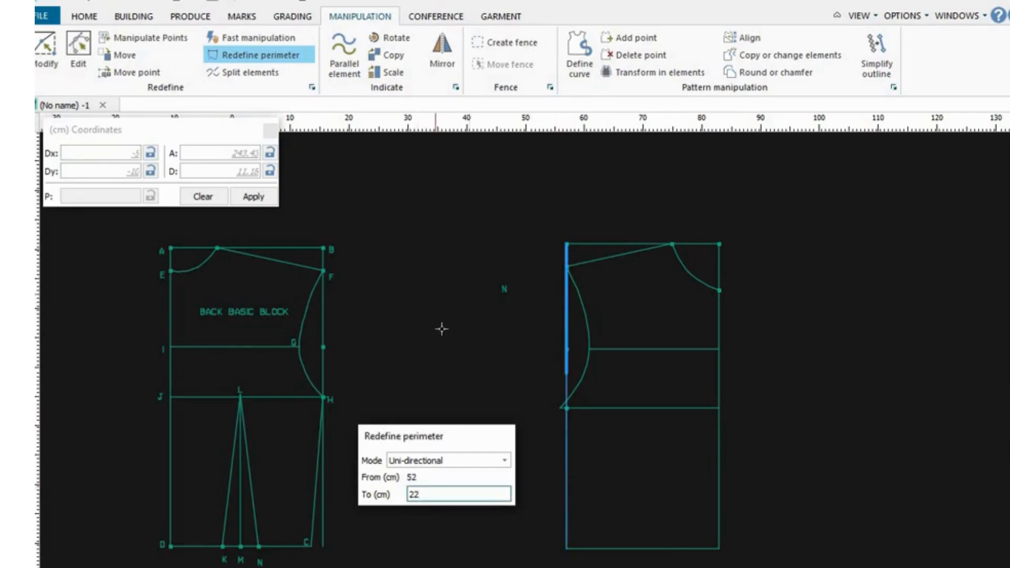
key(Return)
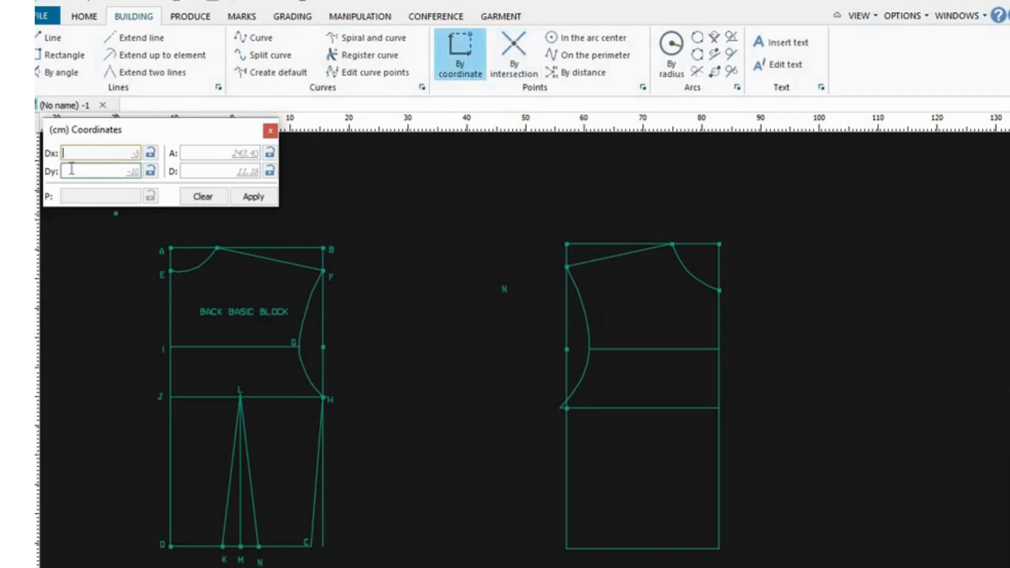
Place a point on the rectangle's left edge, 22 cm below the 28 cm point
click(72, 169)
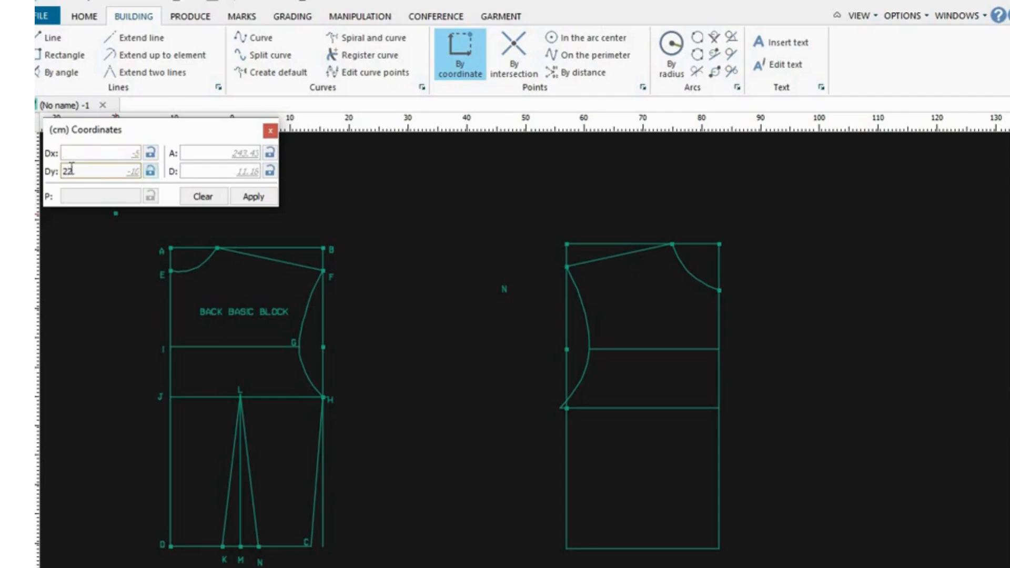
click(567, 409)
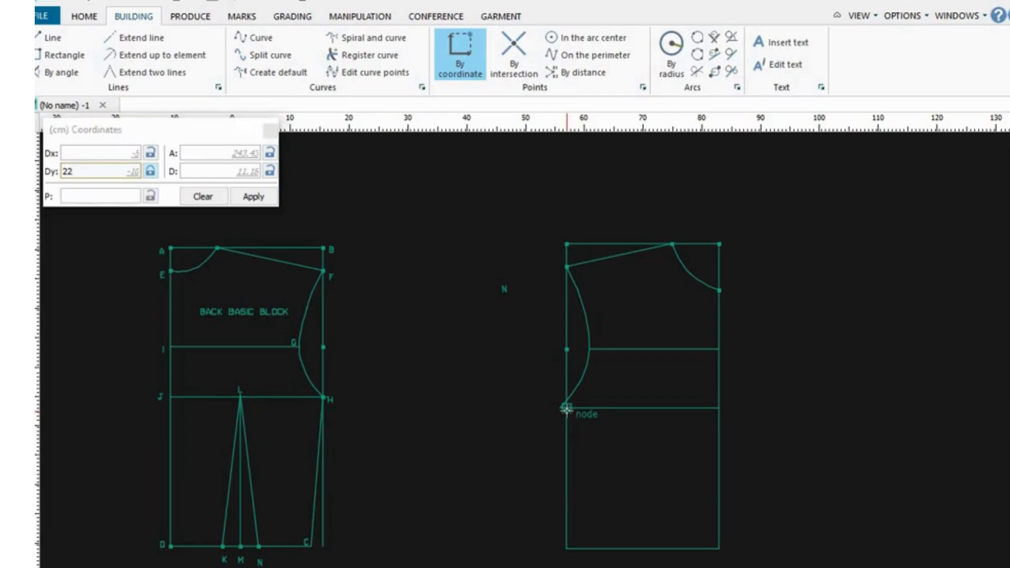
click(566, 538)
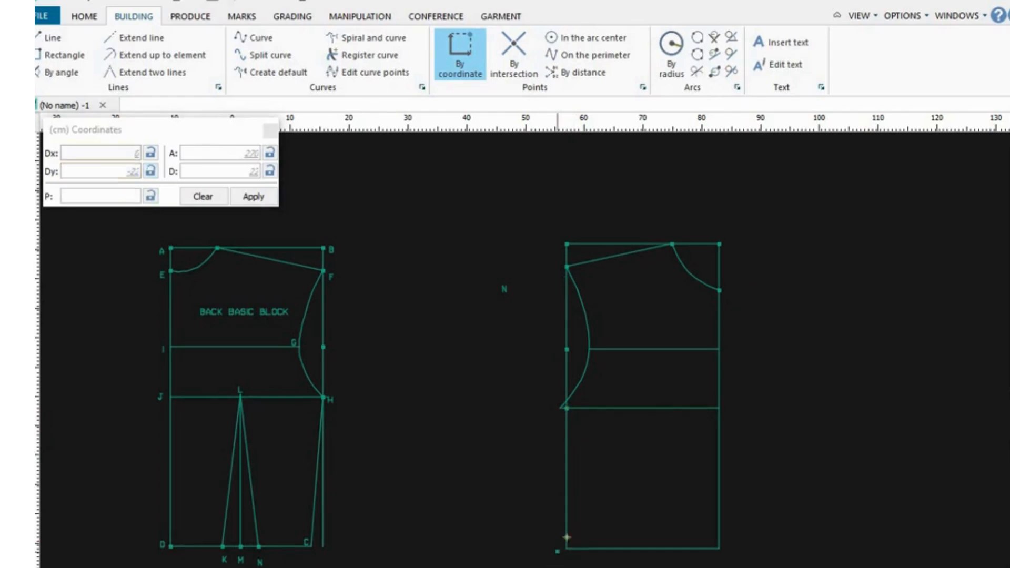
right_click(567, 538)
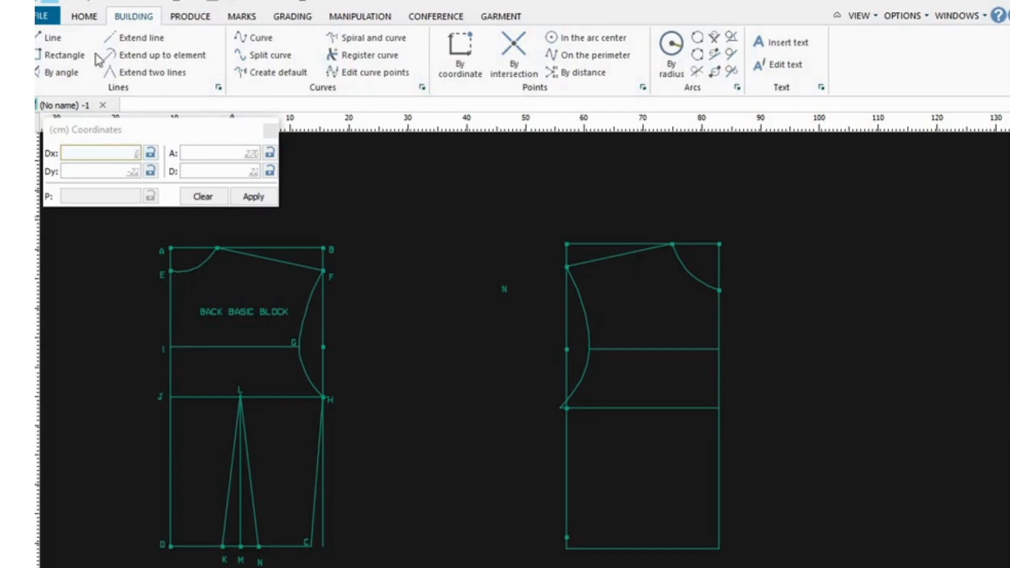
Draw the slanted waistline from the new point near the left edge's lower end to the rectangle's lower-right corner
click(55, 40)
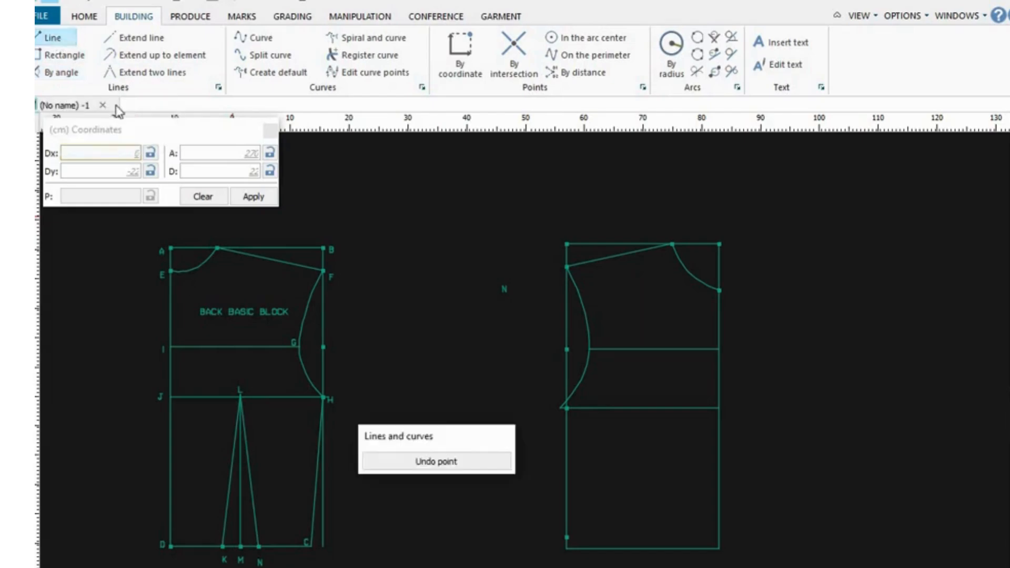
click(567, 538)
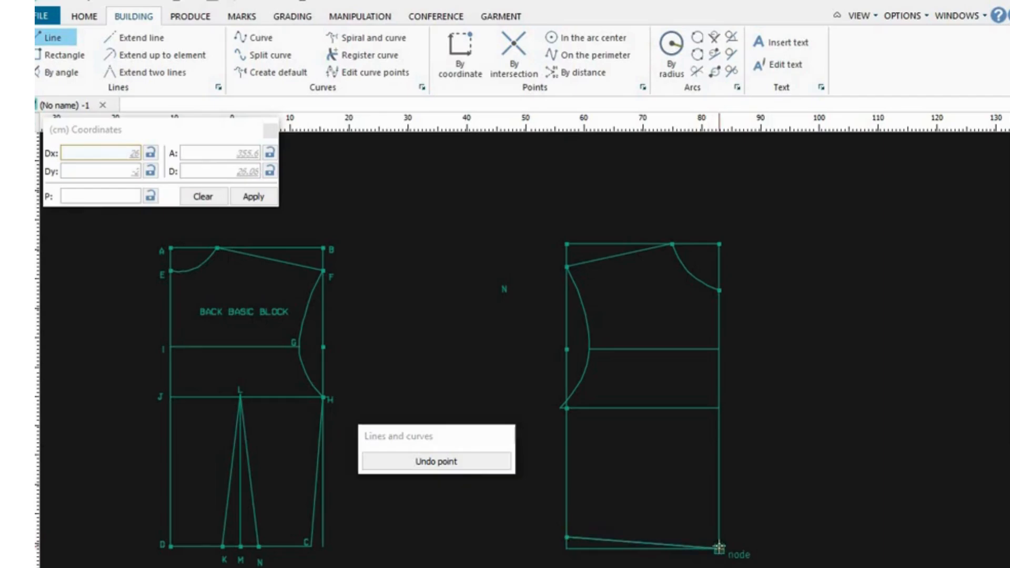
click(719, 548)
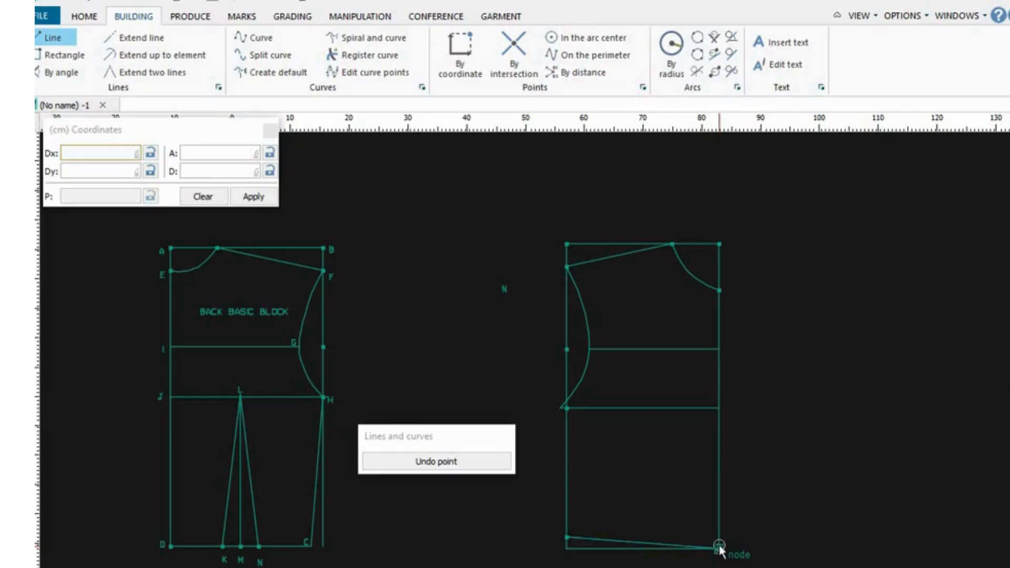
key(Escape)
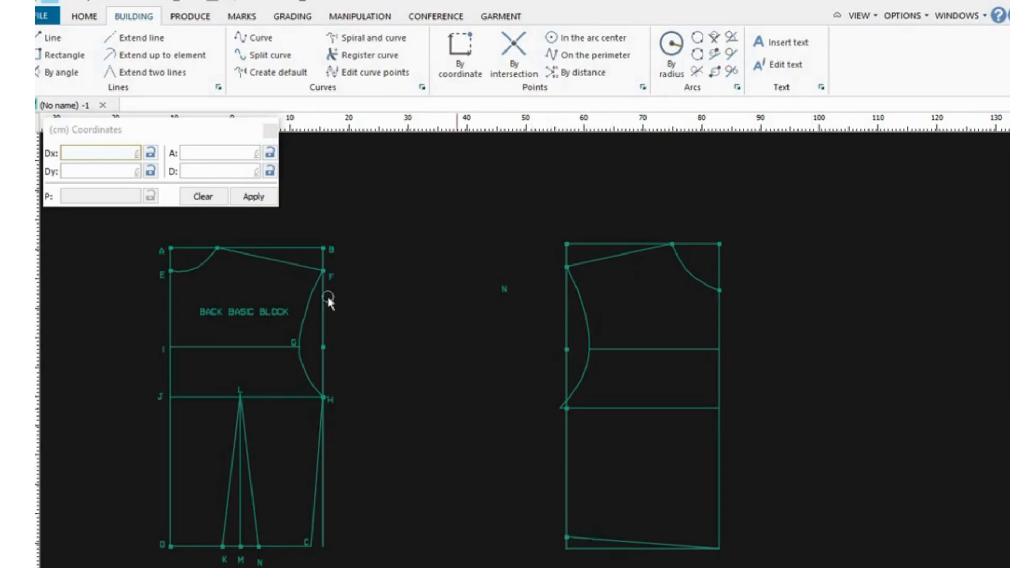
click(51, 37)
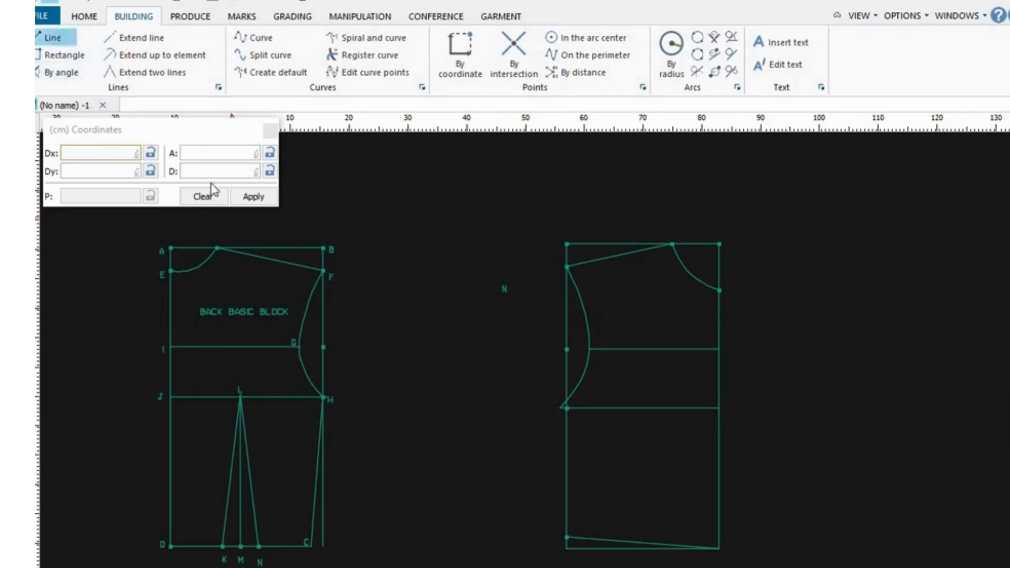
click(562, 411)
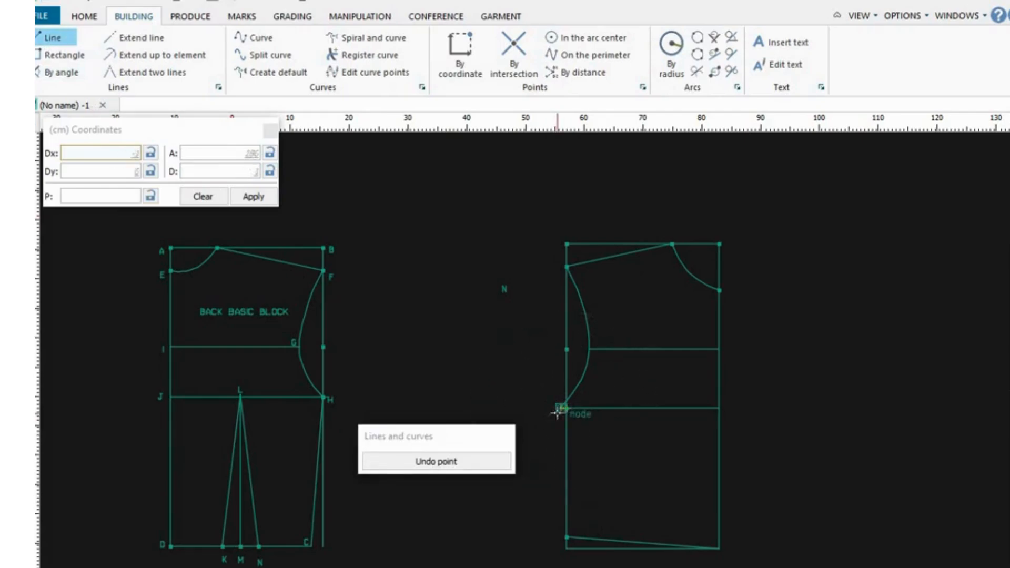
click(557, 414)
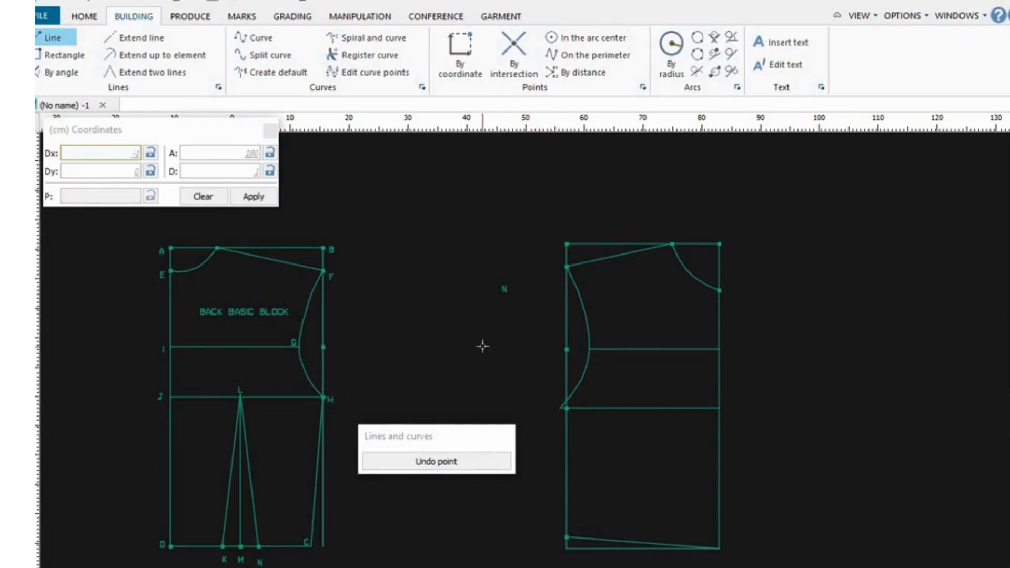
Place a point on the front rectangle's bottom edge, 24 cm inward from its lower-right corner
click(461, 51)
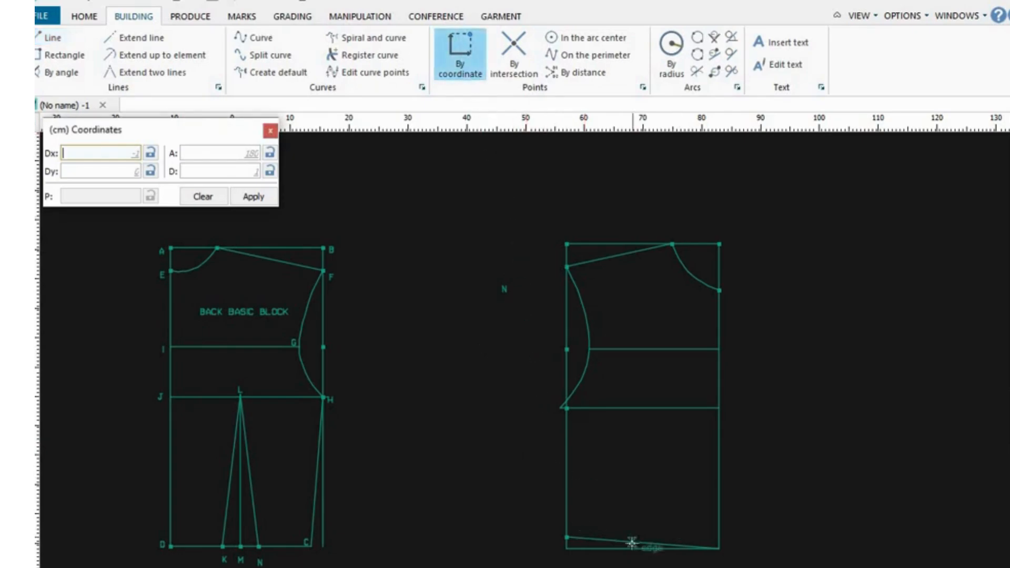
click(73, 152)
text(24)
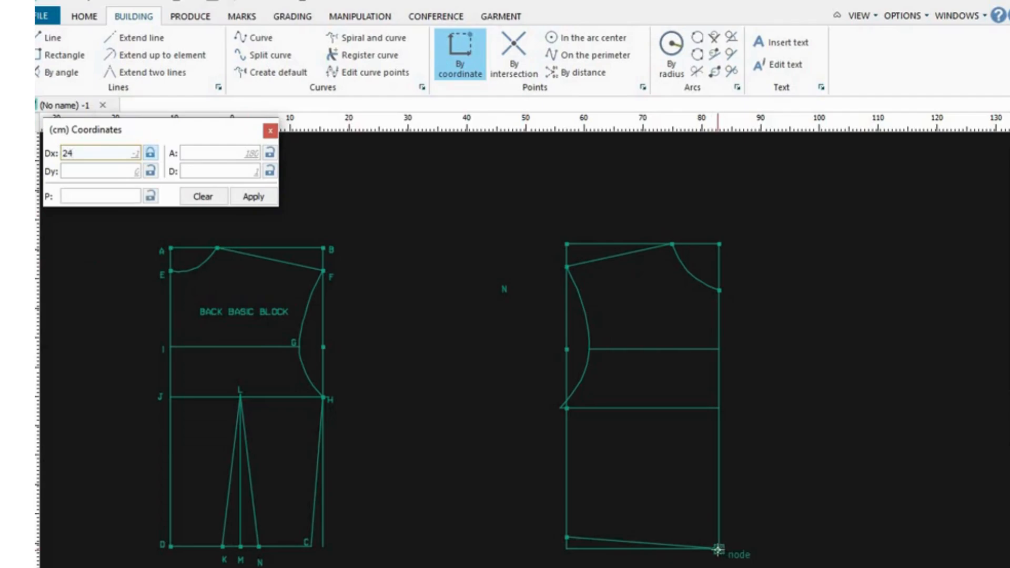
click(718, 550)
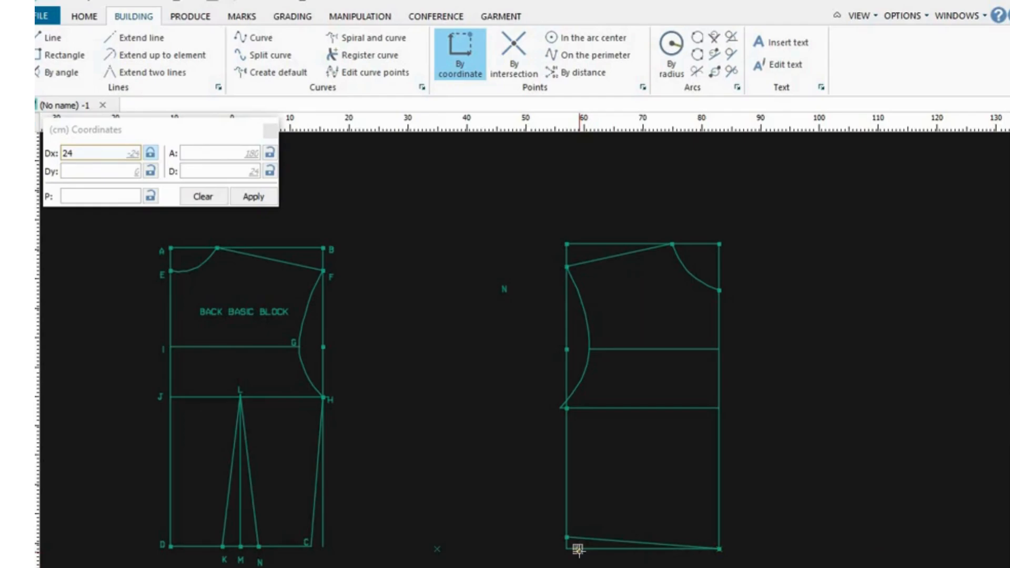
key(Return)
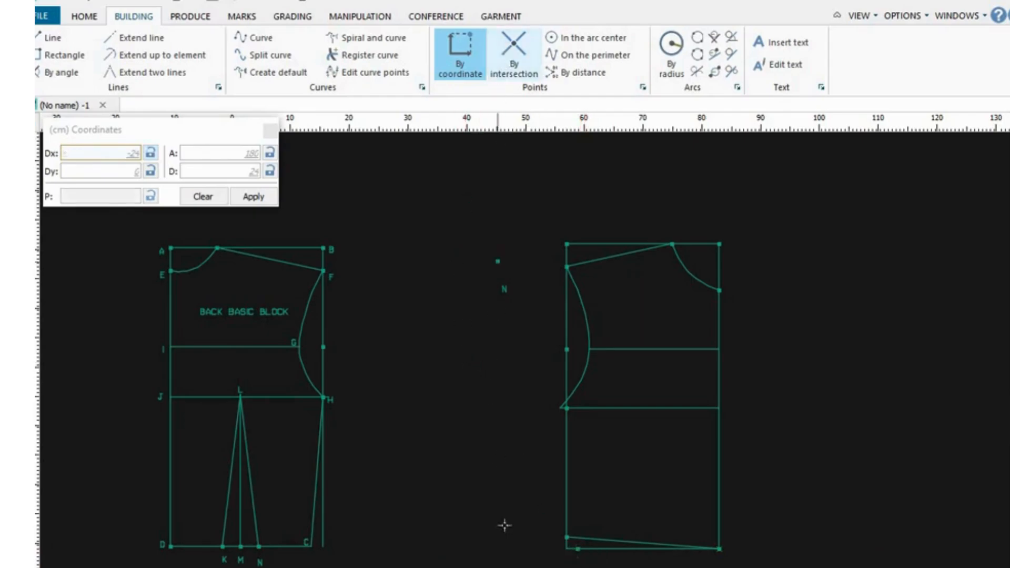
key(Escape)
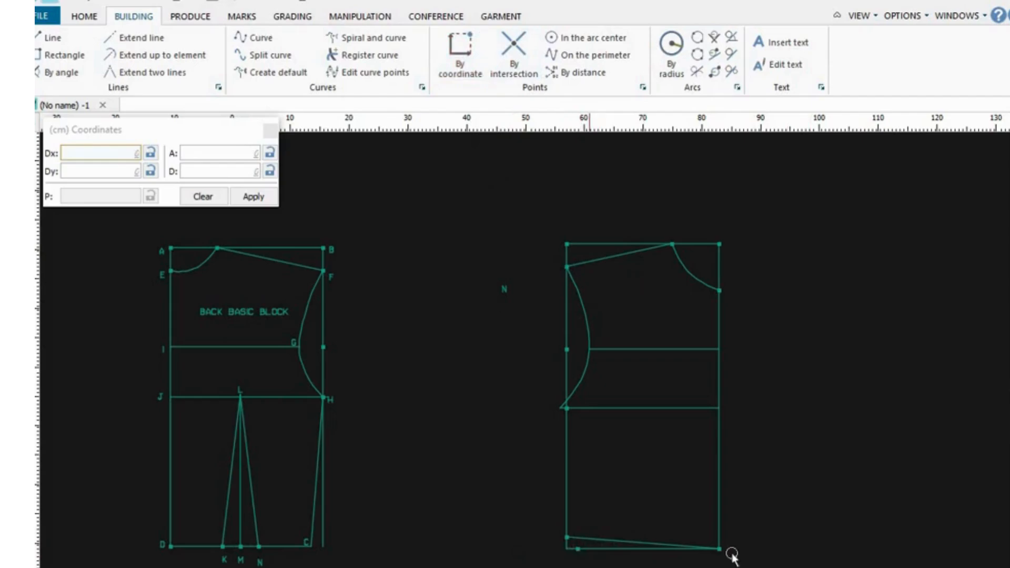
Draw the side seam line from the armhole curve's lower end to the 24 cm point on the bottom edge
click(49, 42)
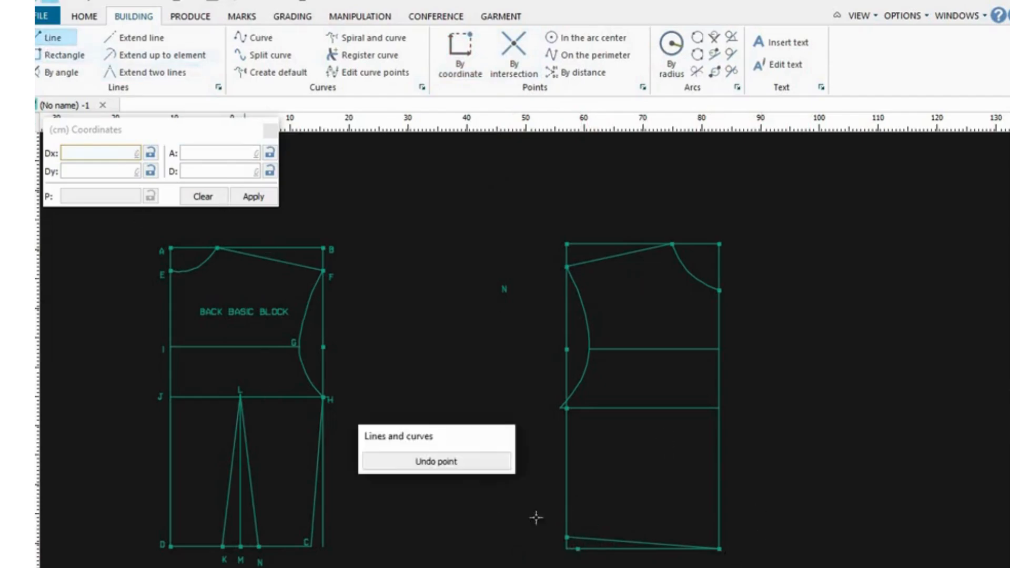
click(562, 407)
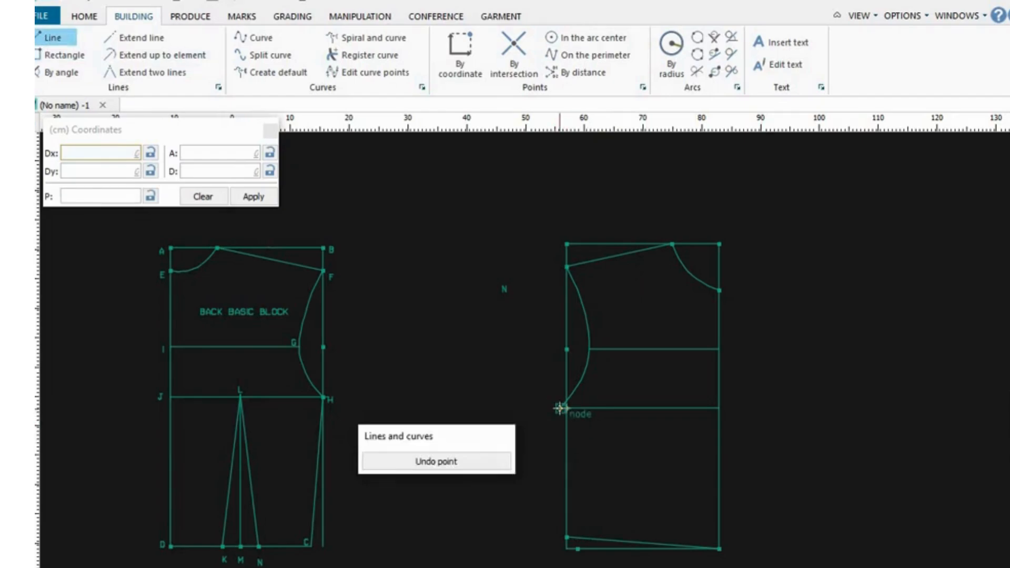
click(559, 408)
click(578, 549)
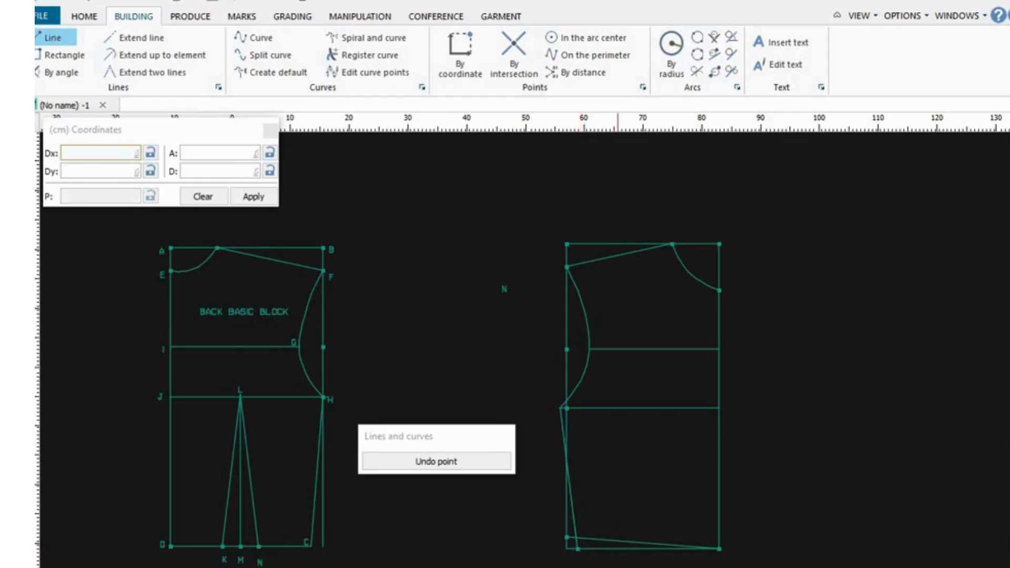
right_click(615, 564)
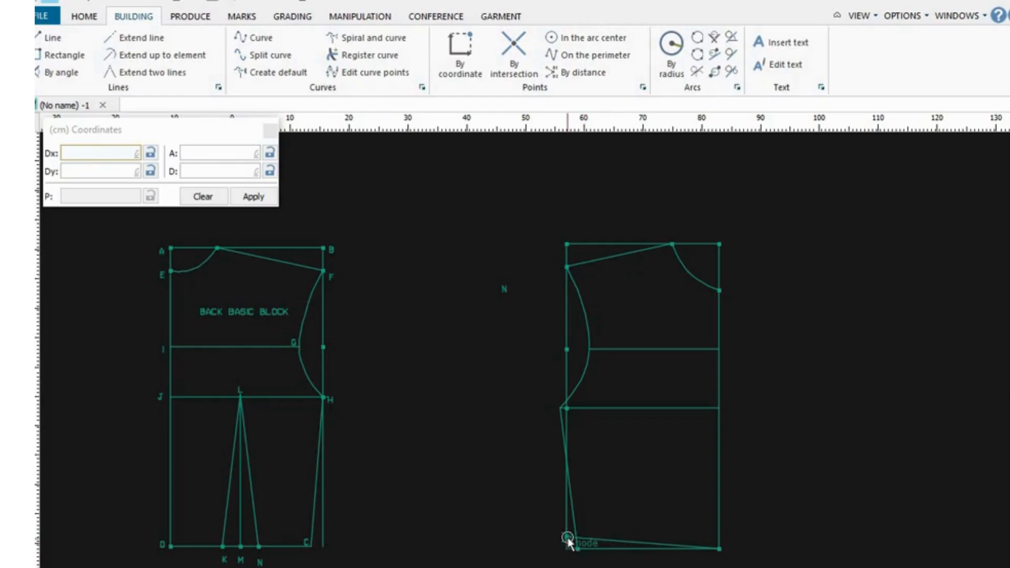
click(563, 413)
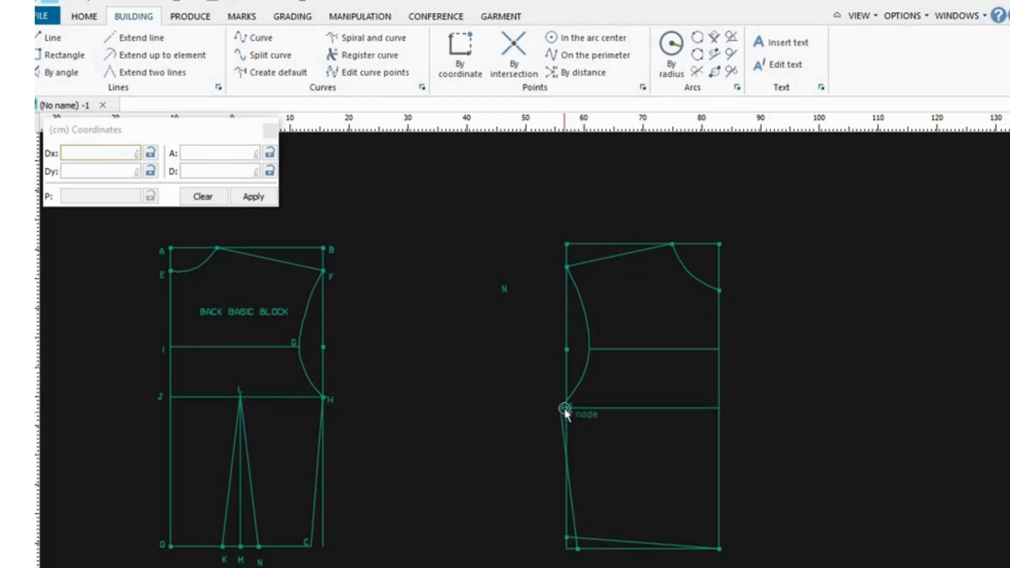
click(578, 549)
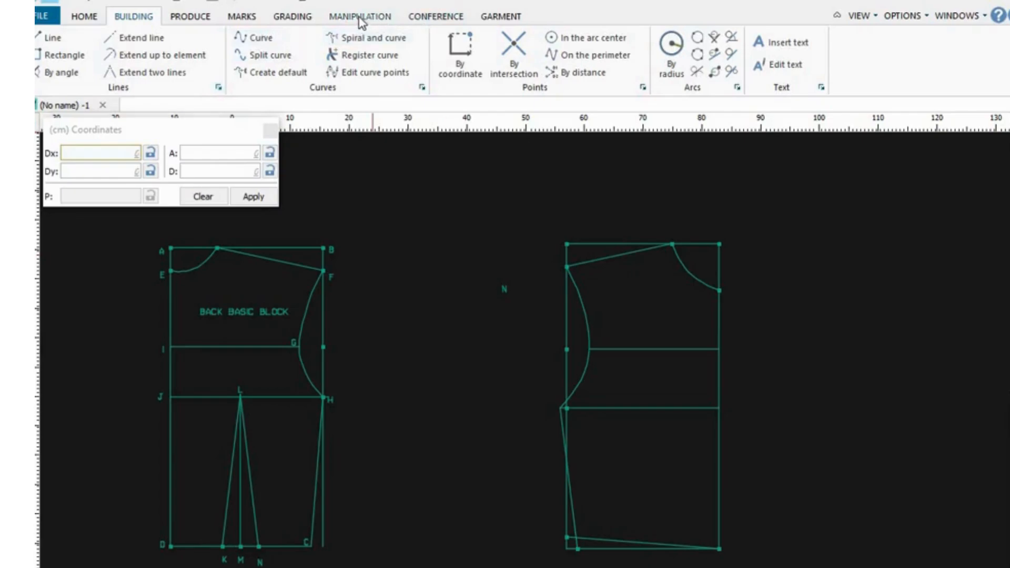
Join the side seam and the slanted waistline at their intersection with Extend two lines
click(169, 73)
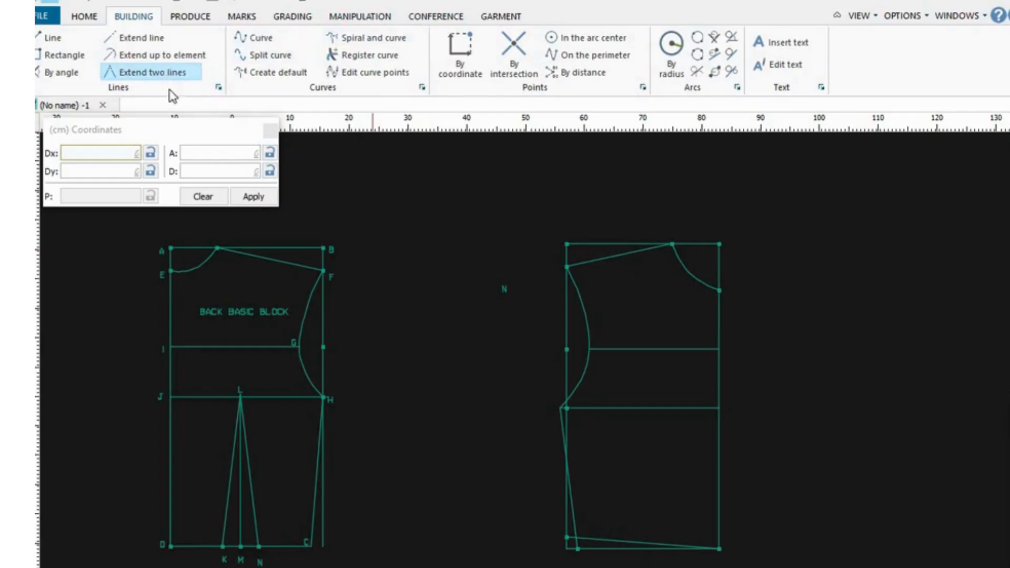
click(574, 517)
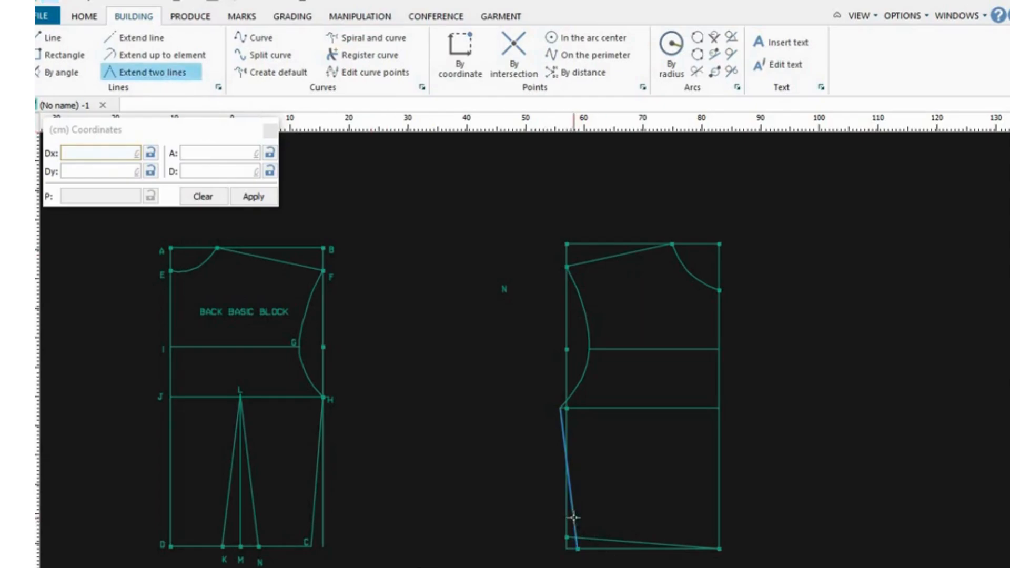
click(593, 538)
click(592, 539)
key(Escape)
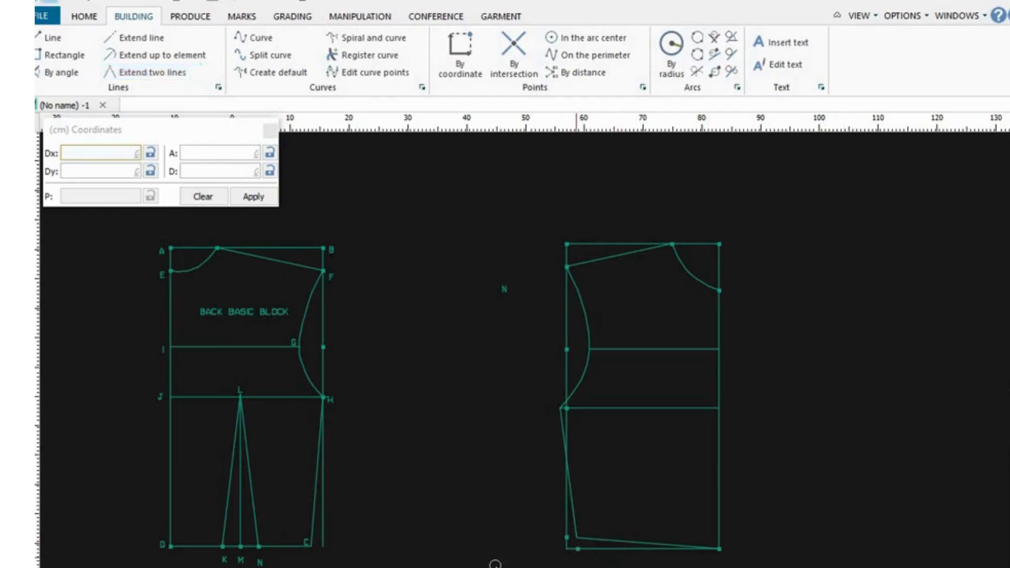
Delete the front rectangle's horizontal bottom edge and the side seam construction point on it
right_click(588, 550)
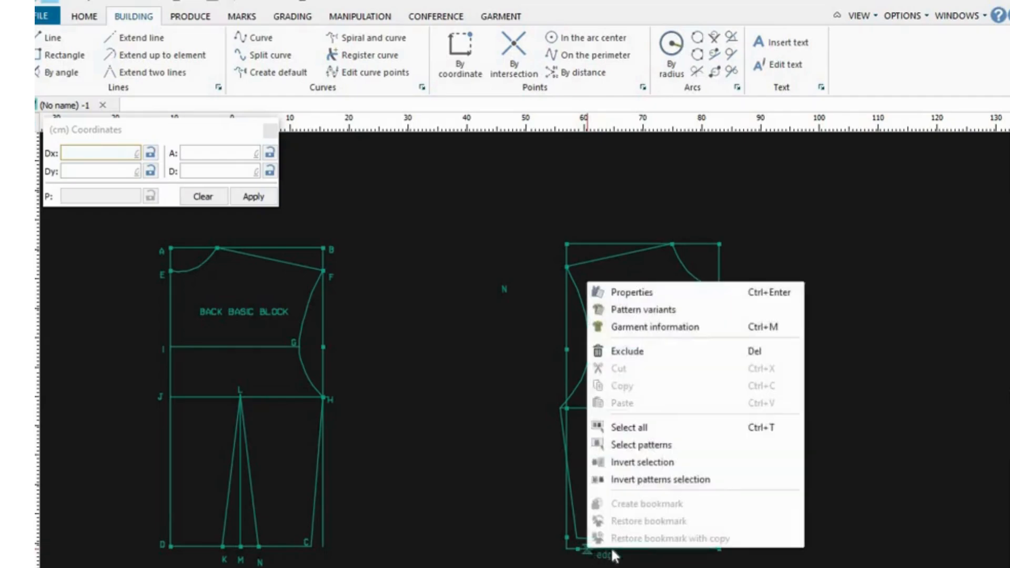
click(638, 356)
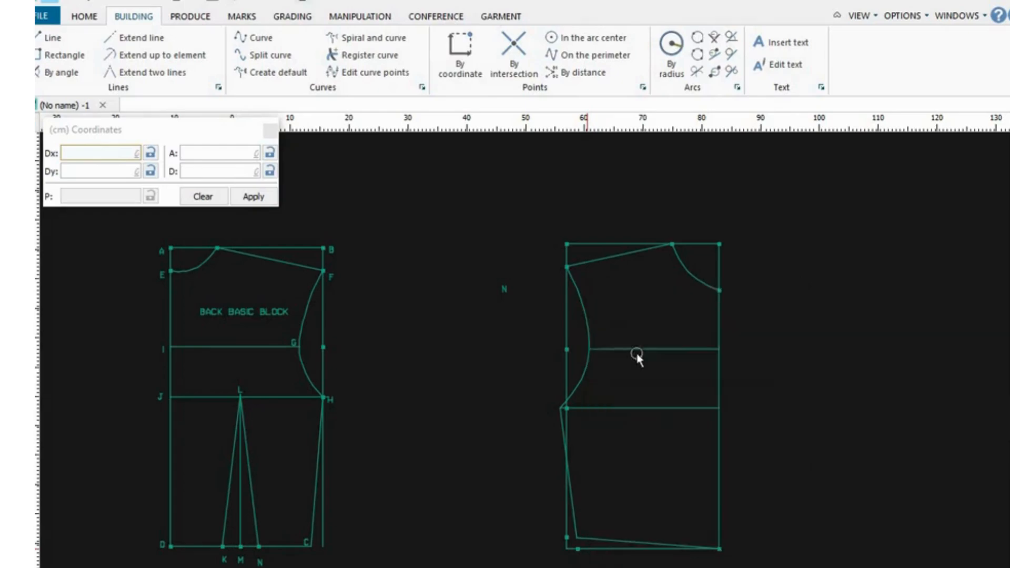
click(574, 548)
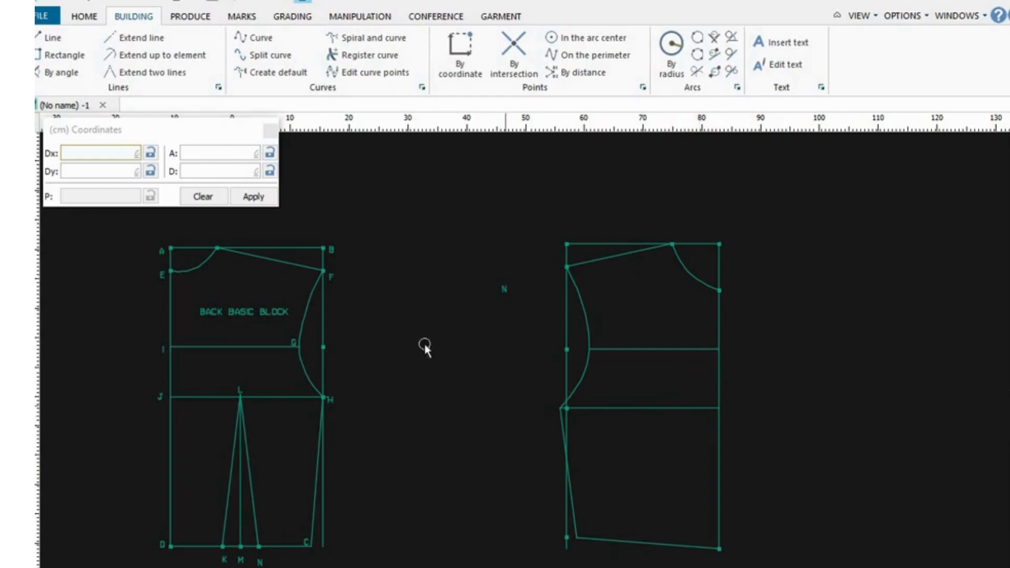
Place a point on the front block's lower horizontal line, 10.2 cm inward from its right end
click(458, 58)
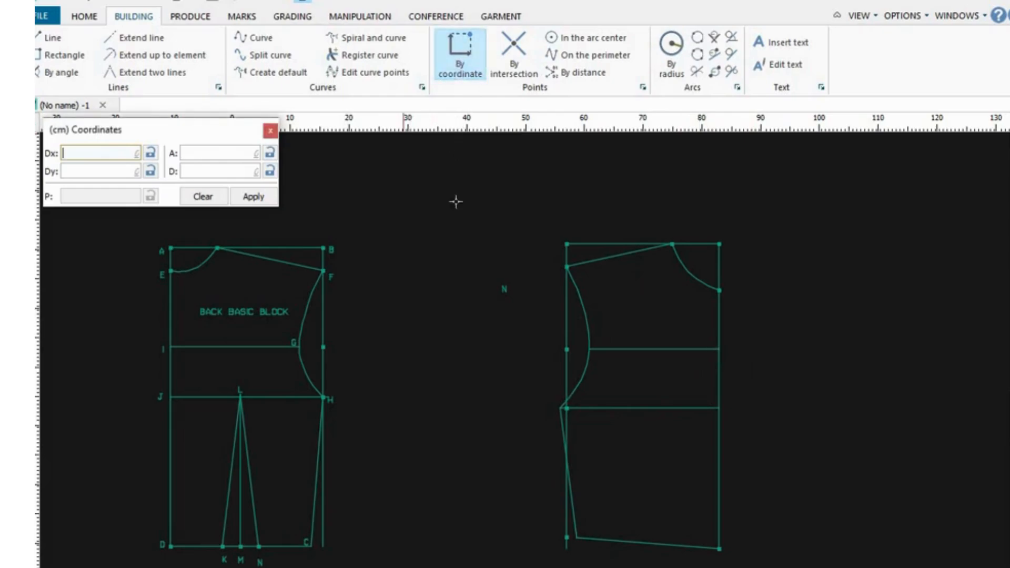
click(94, 152)
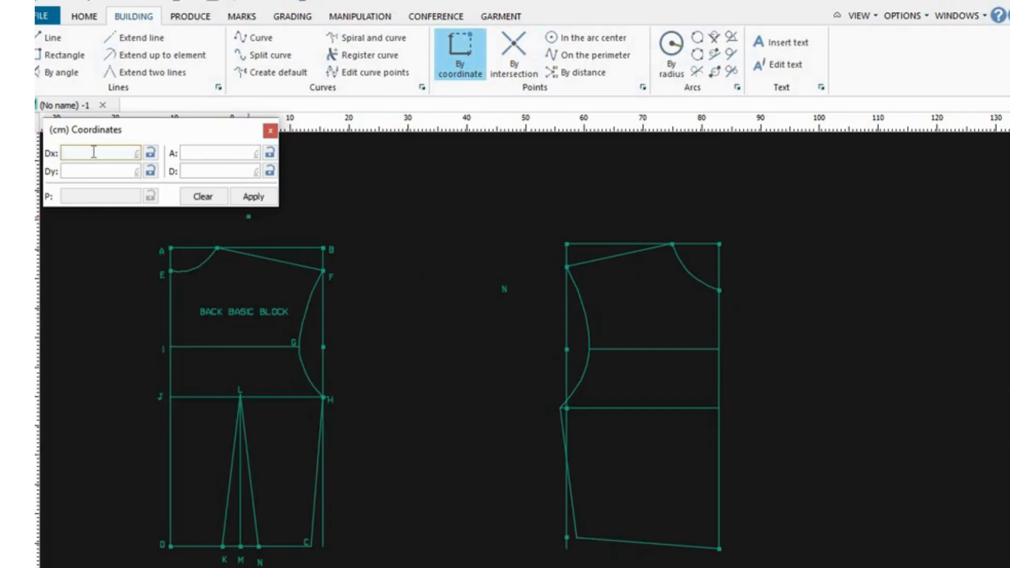
text(10.2)
click(720, 408)
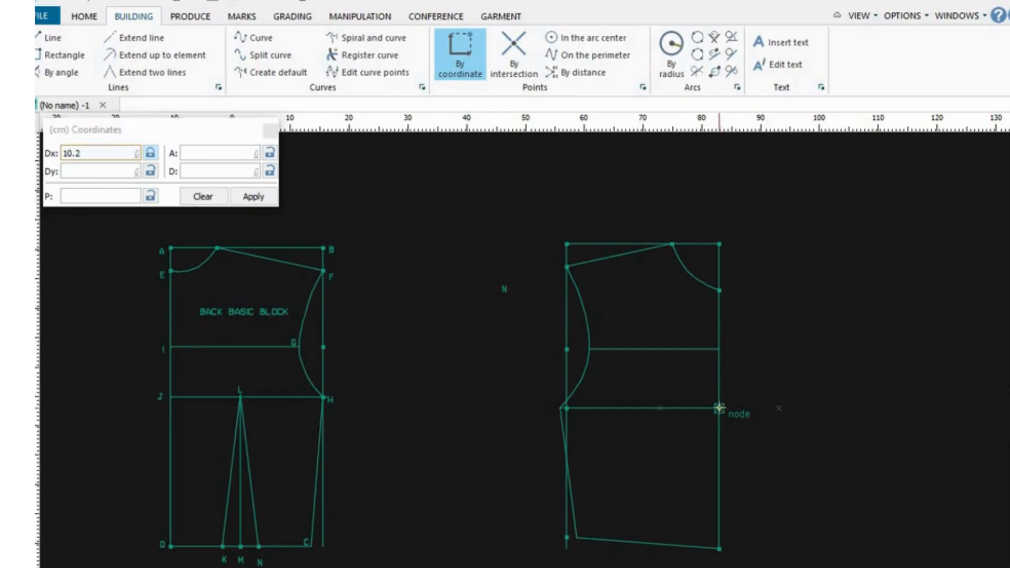
click(660, 408)
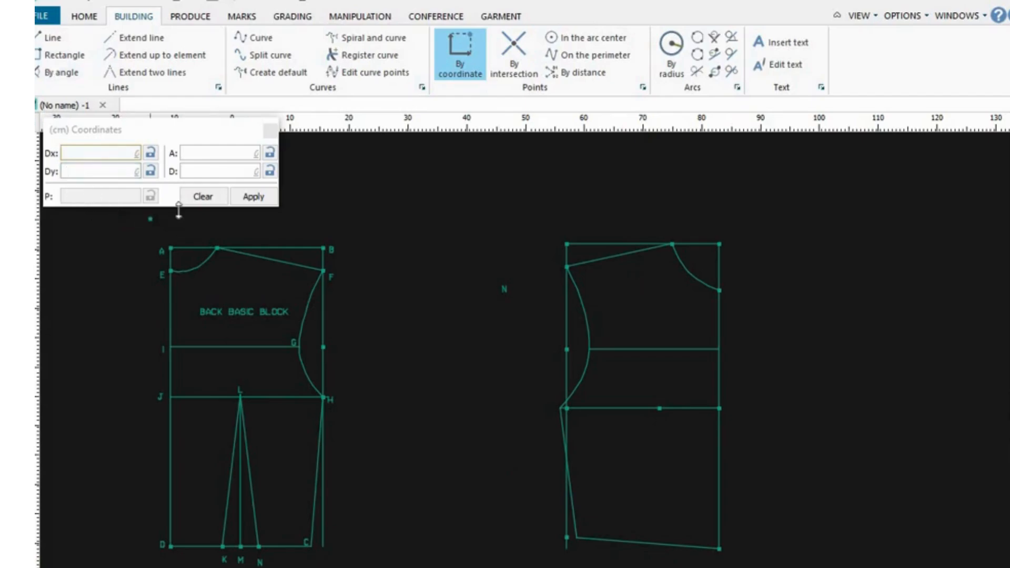
Draw a line from the neckline's shoulder point down to the 10.2 cm point on the lower horizontal line
click(52, 38)
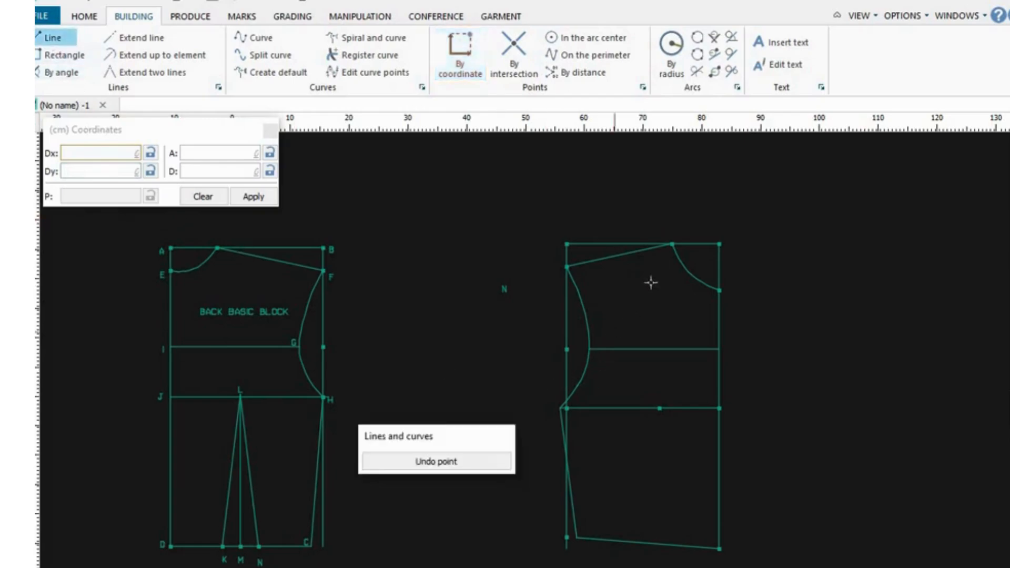
click(673, 245)
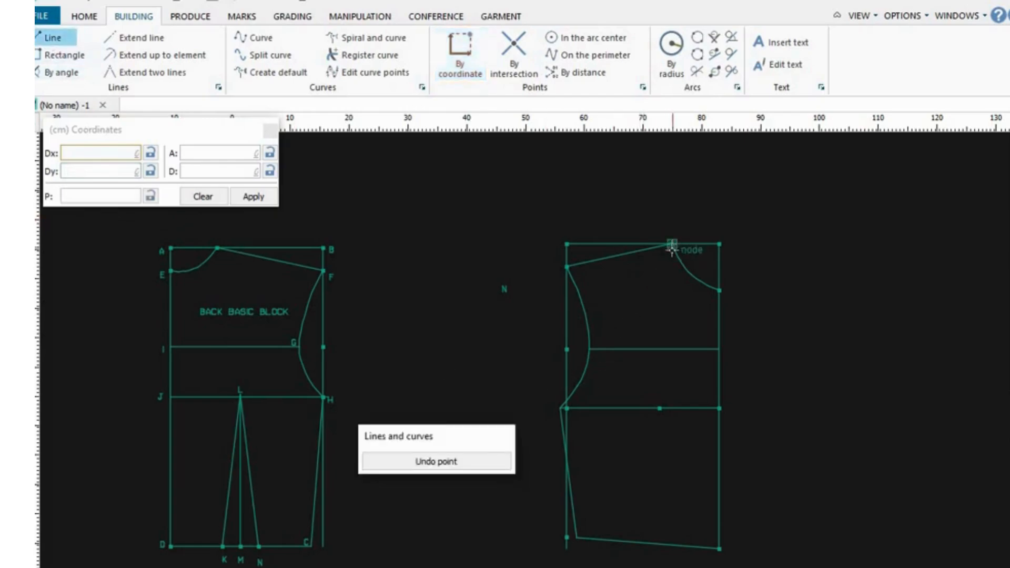
click(659, 408)
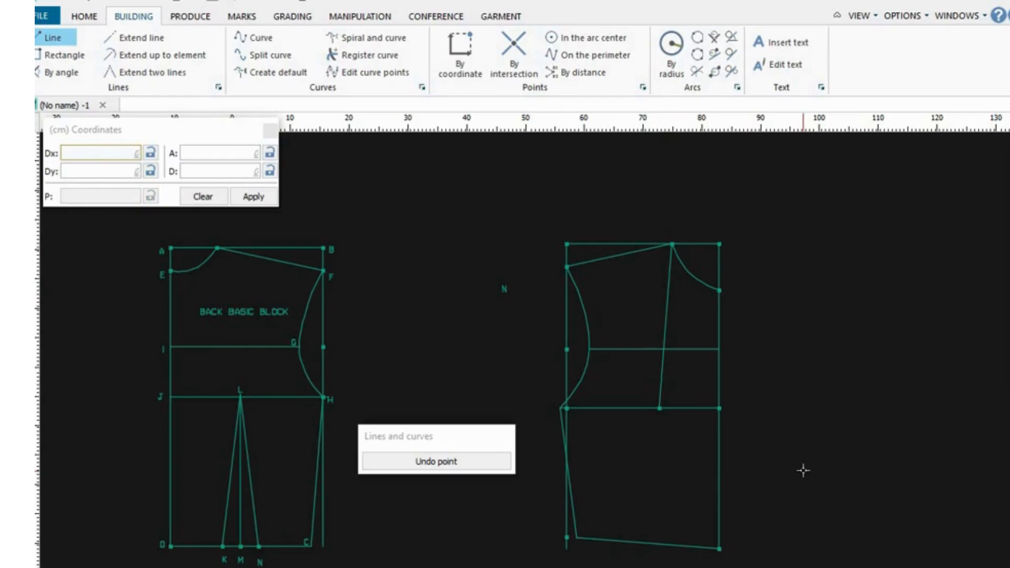
Place a point at waist level, 8.9 cm horizontally inward from the front block's lower-right corner
click(454, 61)
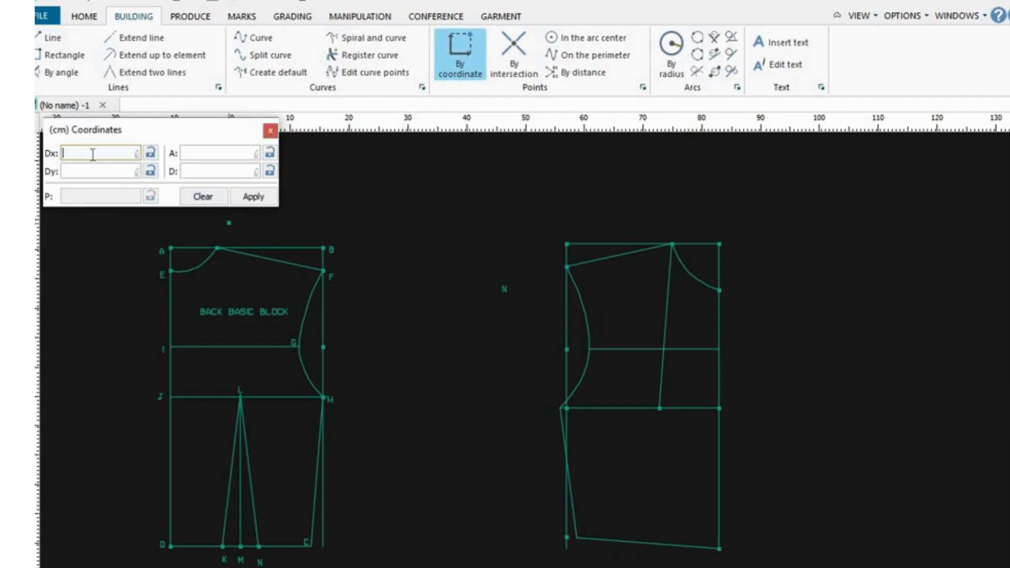
text(8.9)
click(719, 551)
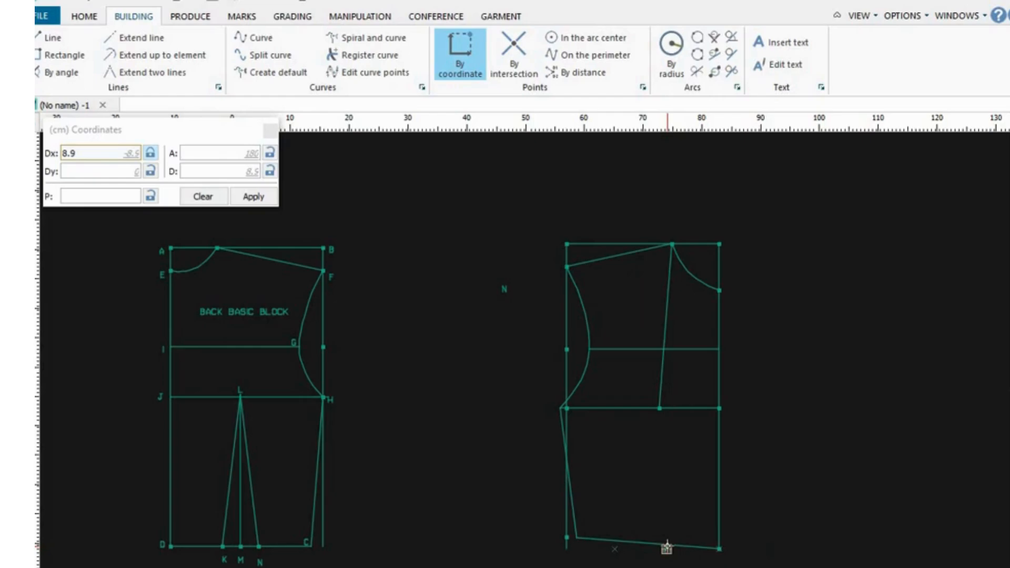
key(Return)
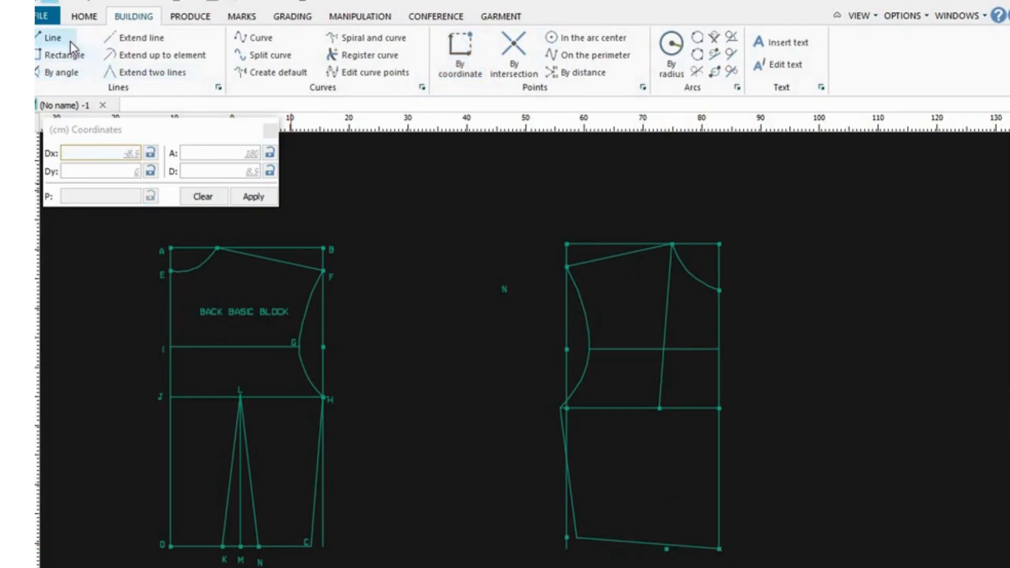
Draw the dart line from the 10.2 cm point on the lower horizontal line to the 8.9 cm waist point
click(51, 38)
click(659, 409)
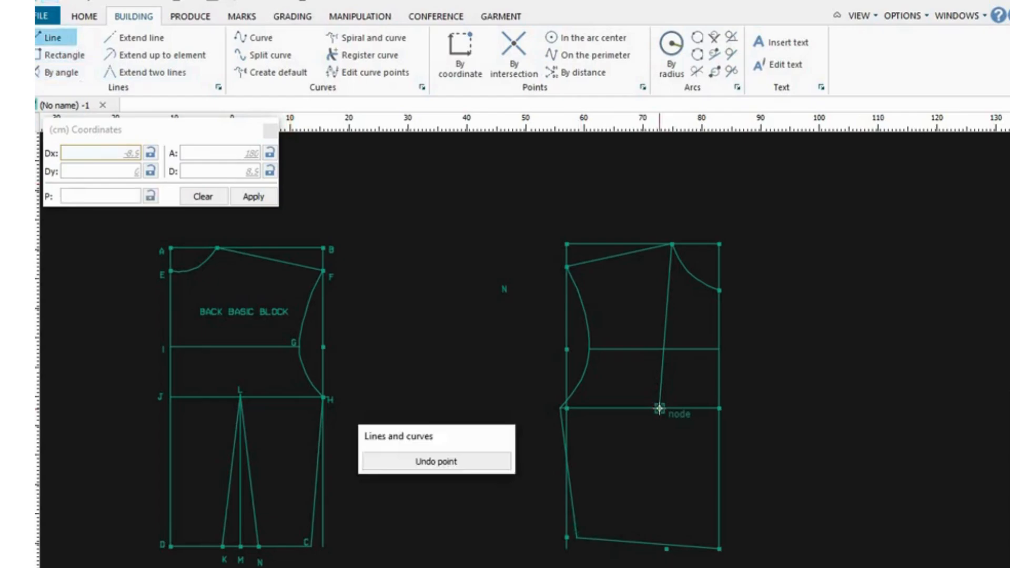
click(667, 547)
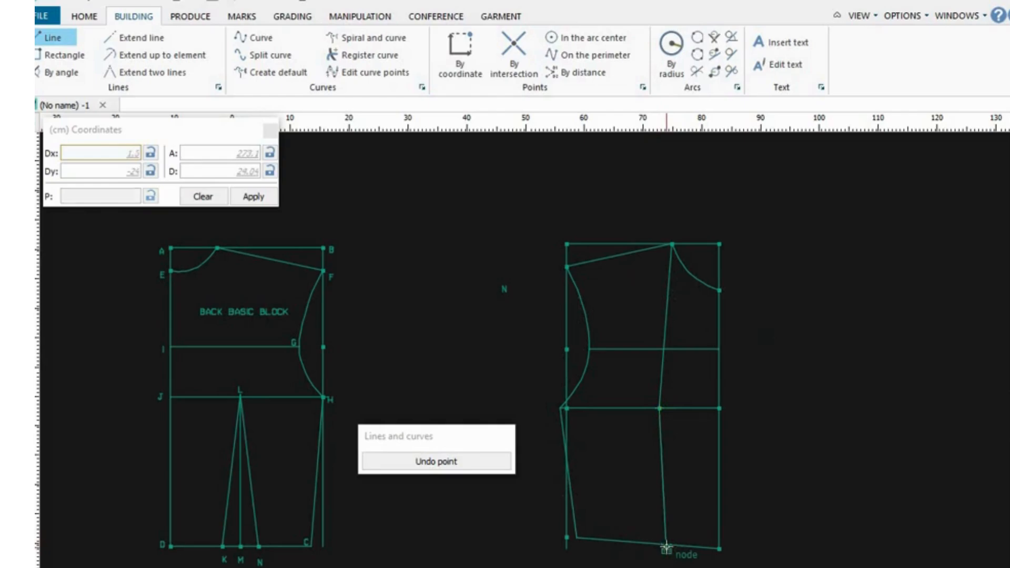
key(Escape)
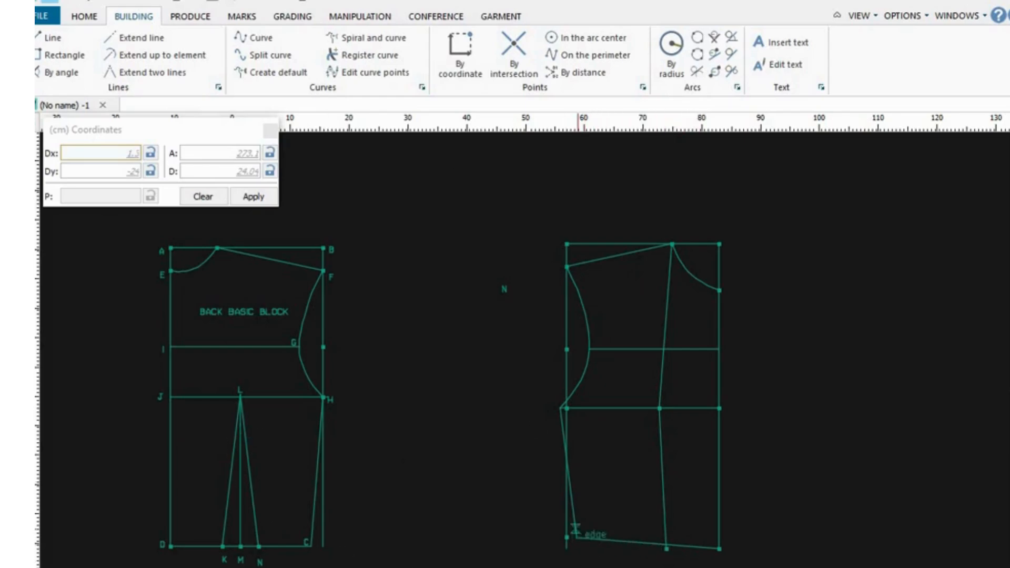
Measure the distances from the front dart's waist point to the side seam's lower end and to the block's centre-front corner
click(429, 18)
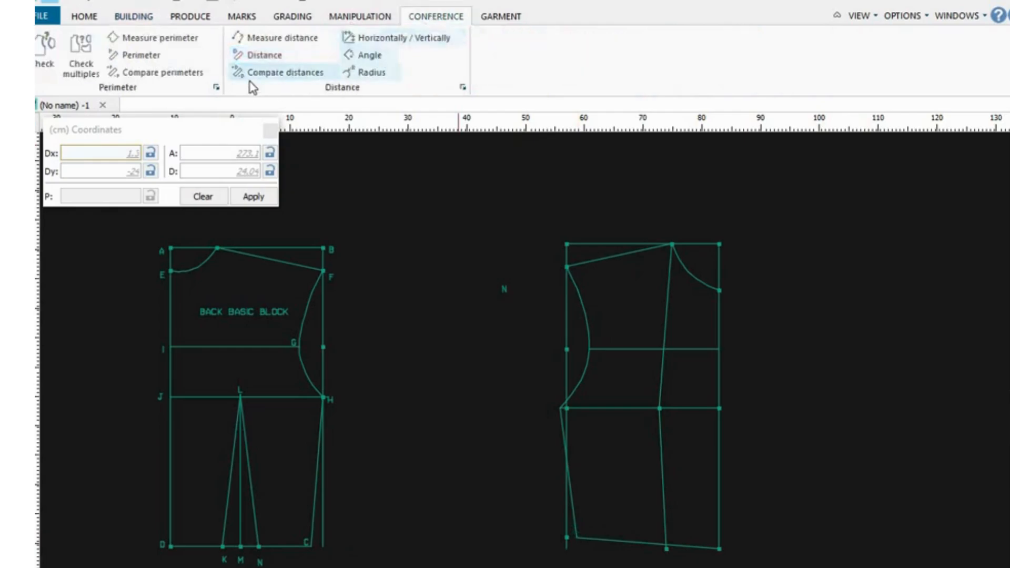
click(265, 55)
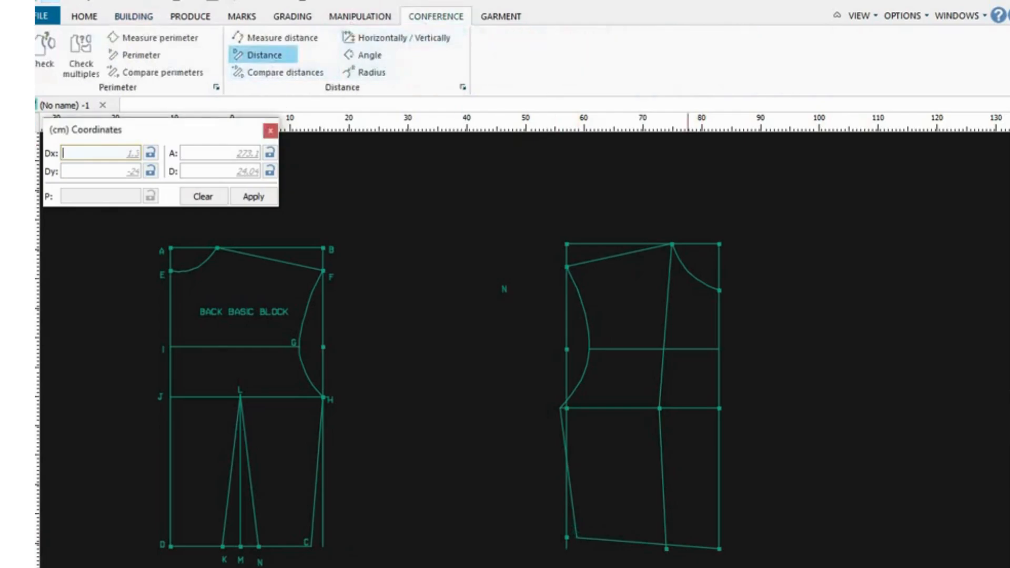
click(667, 549)
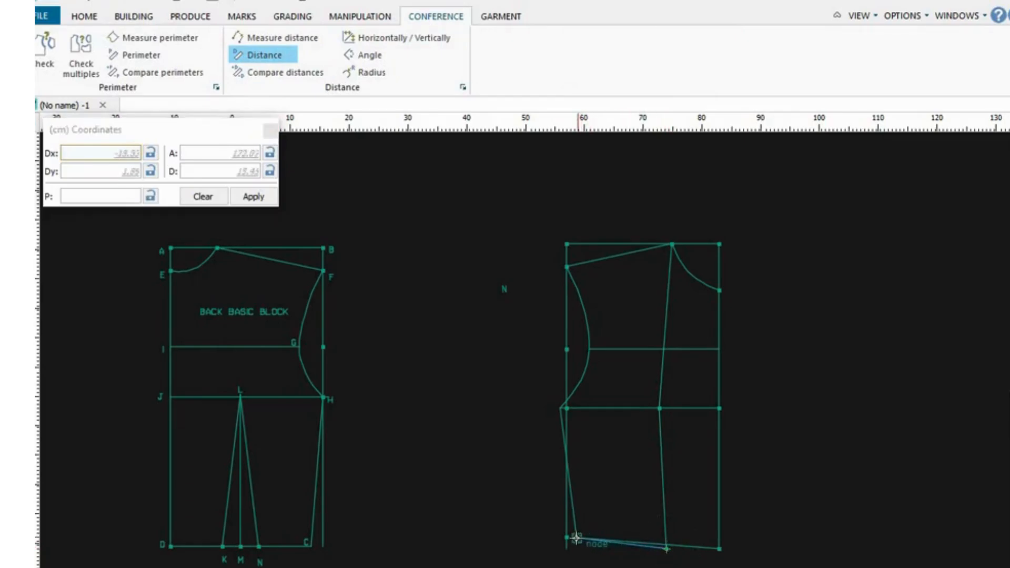
click(576, 539)
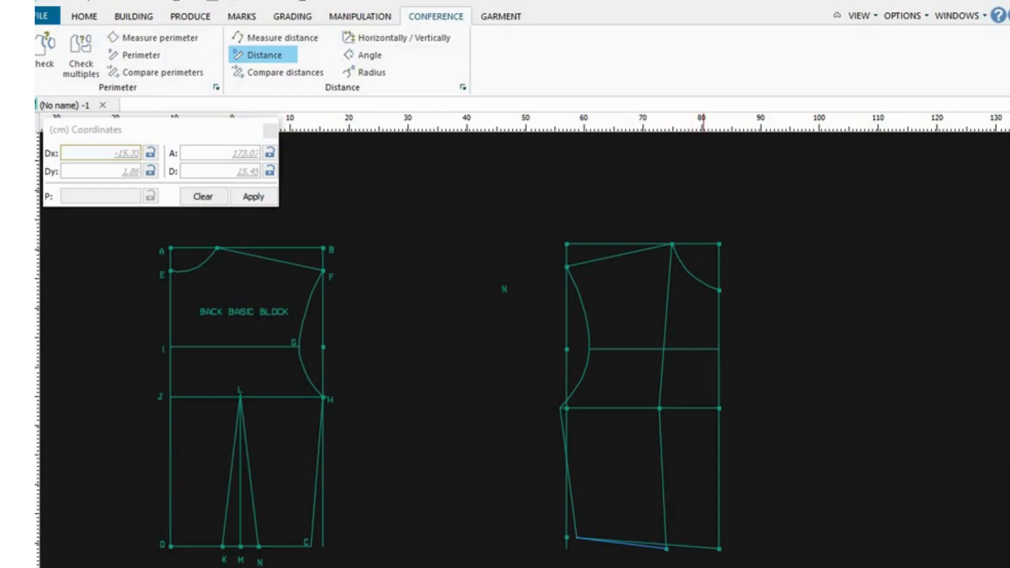
click(668, 548)
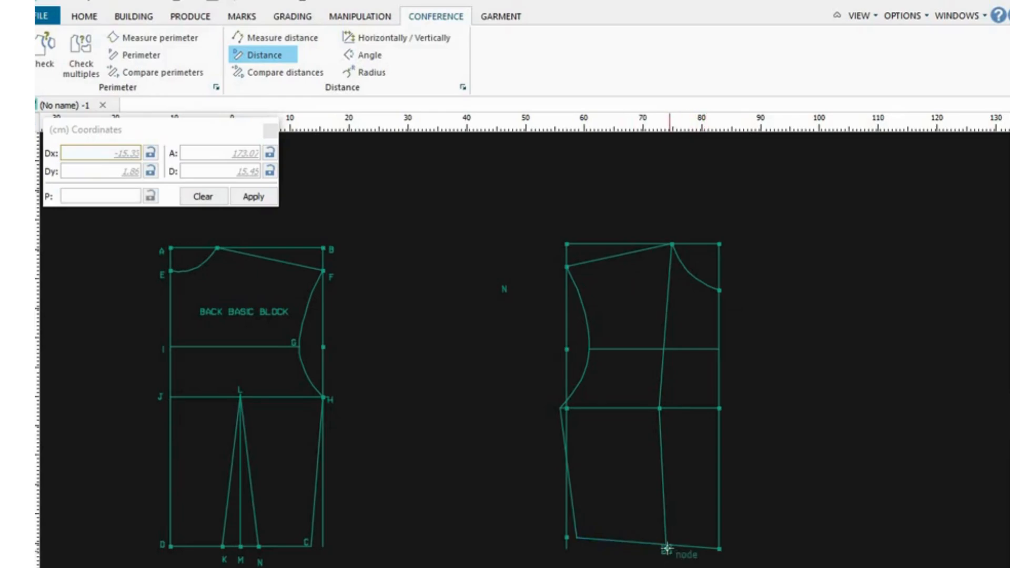
click(720, 552)
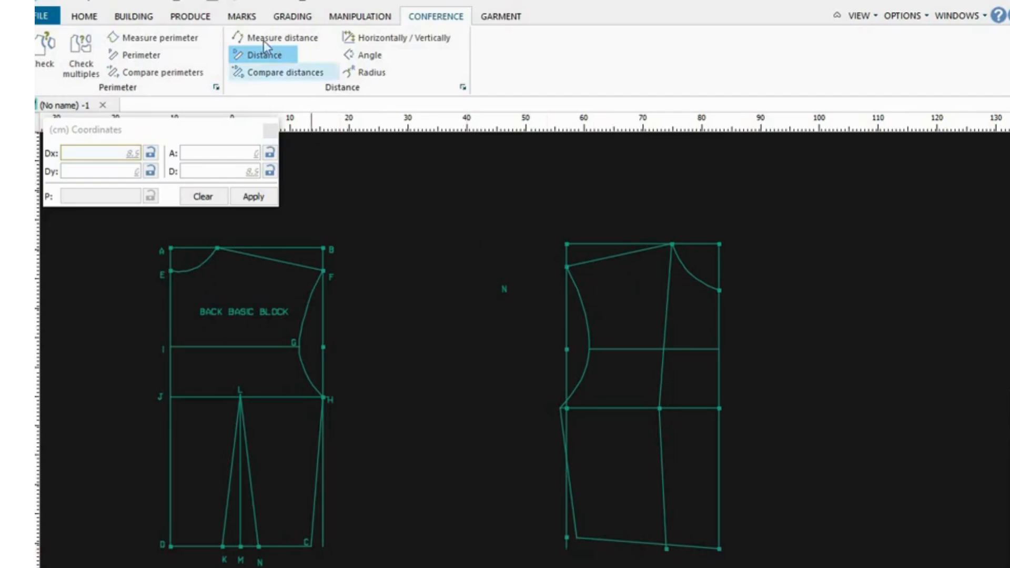
Place a point at waist level, 6.6 cm horizontally inward from the lower end of the front side seam
click(151, 19)
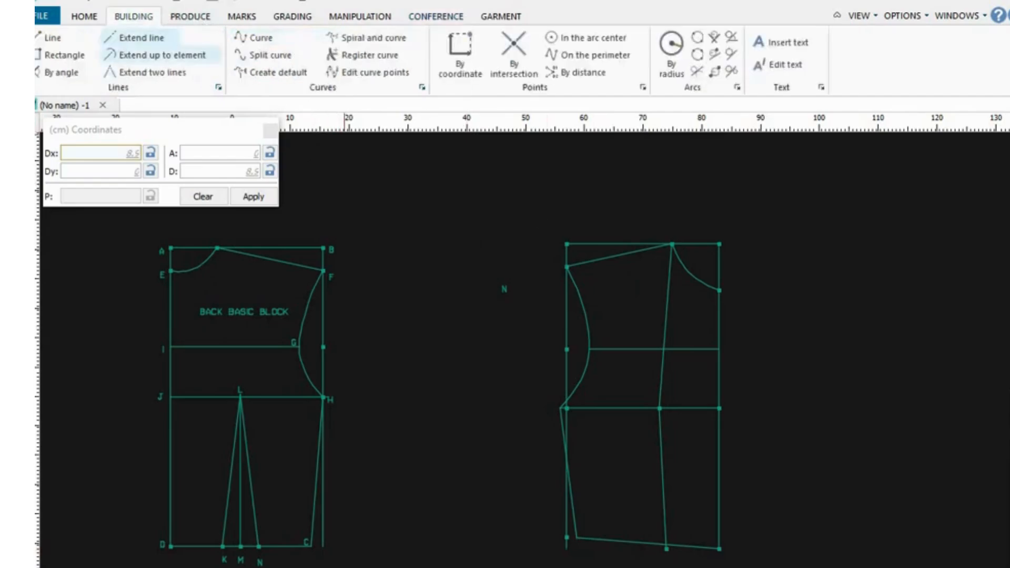
click(462, 52)
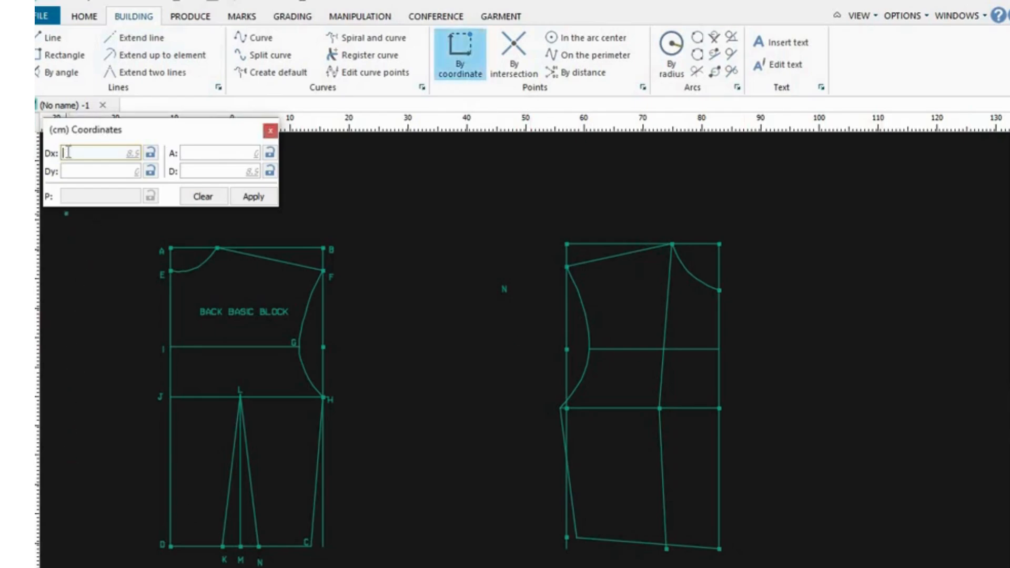
text(6.6)
click(577, 539)
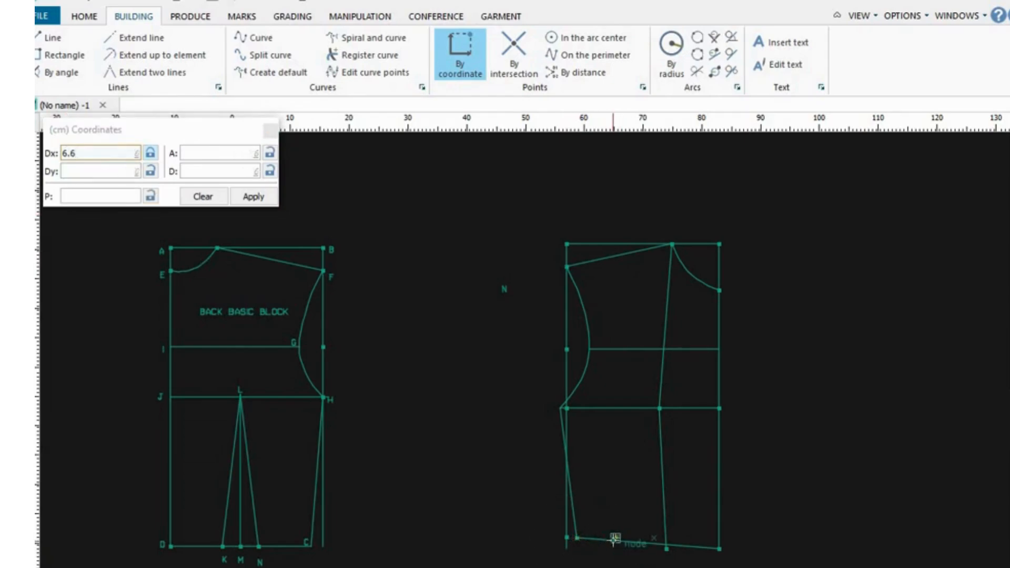
key(Escape)
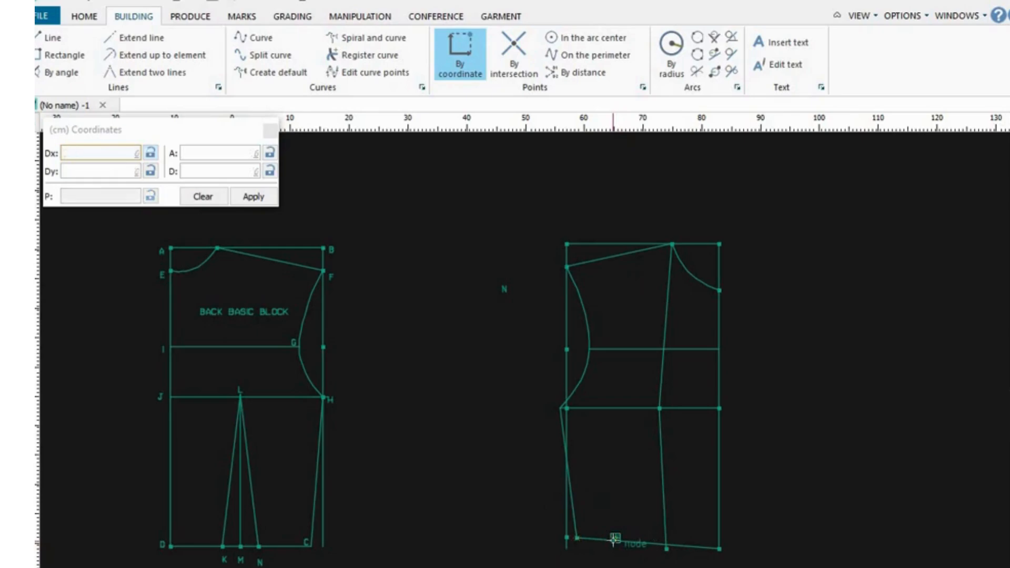
click(614, 539)
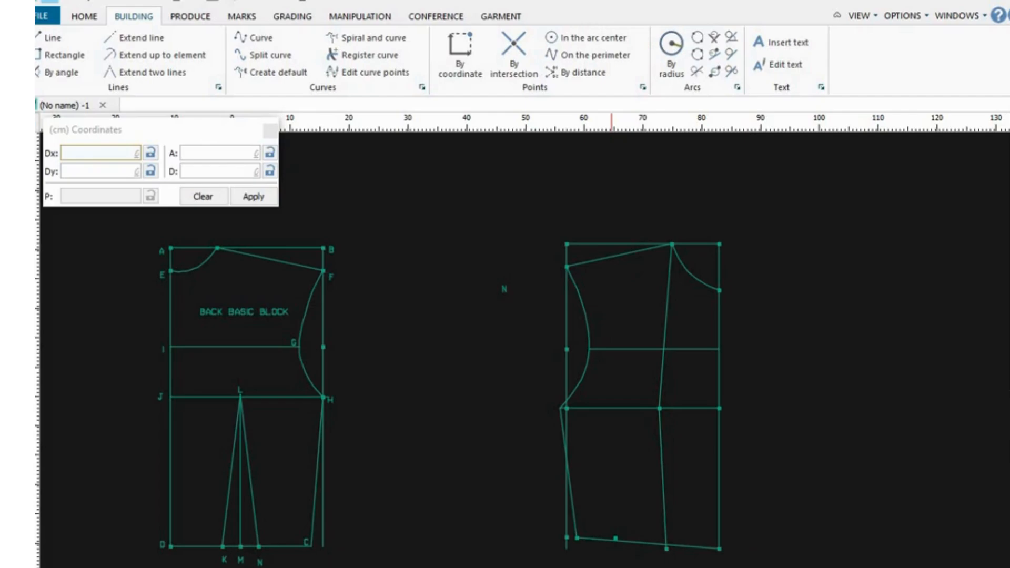
Draw a dart line from the 6.6 cm waist point up to the dart apex on the lower horizontal line
click(53, 38)
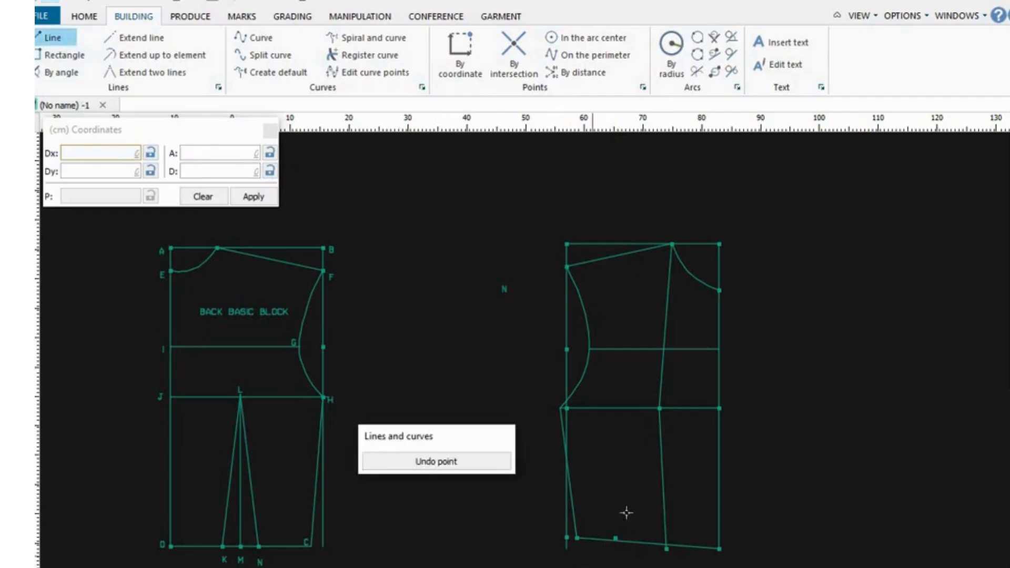
click(617, 537)
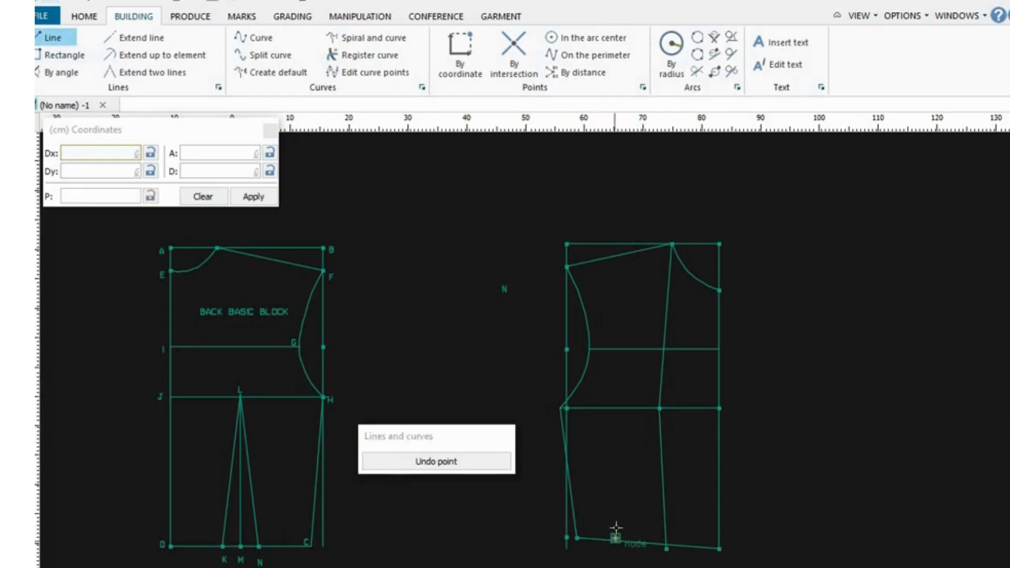
click(659, 409)
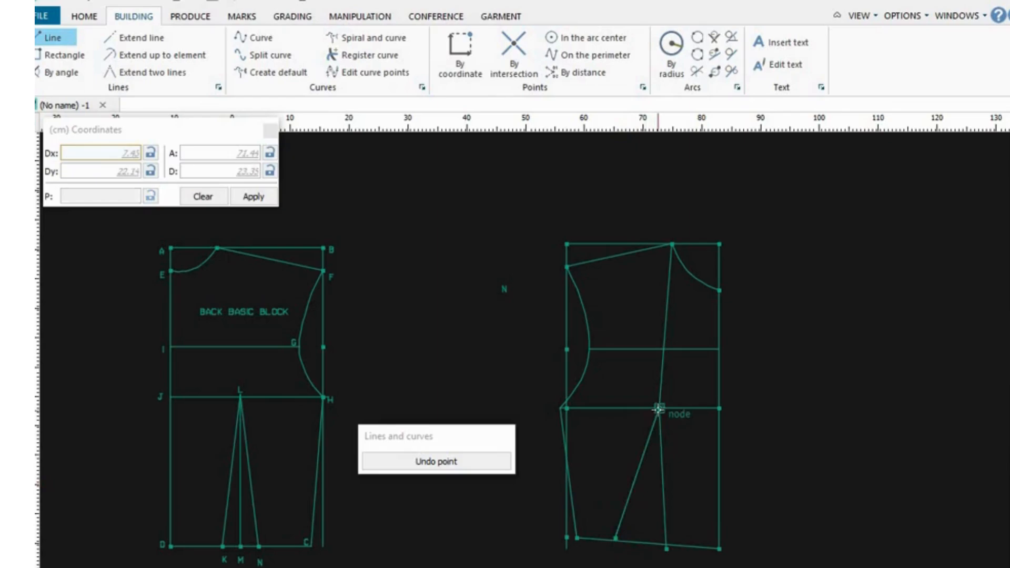
right_click(659, 409)
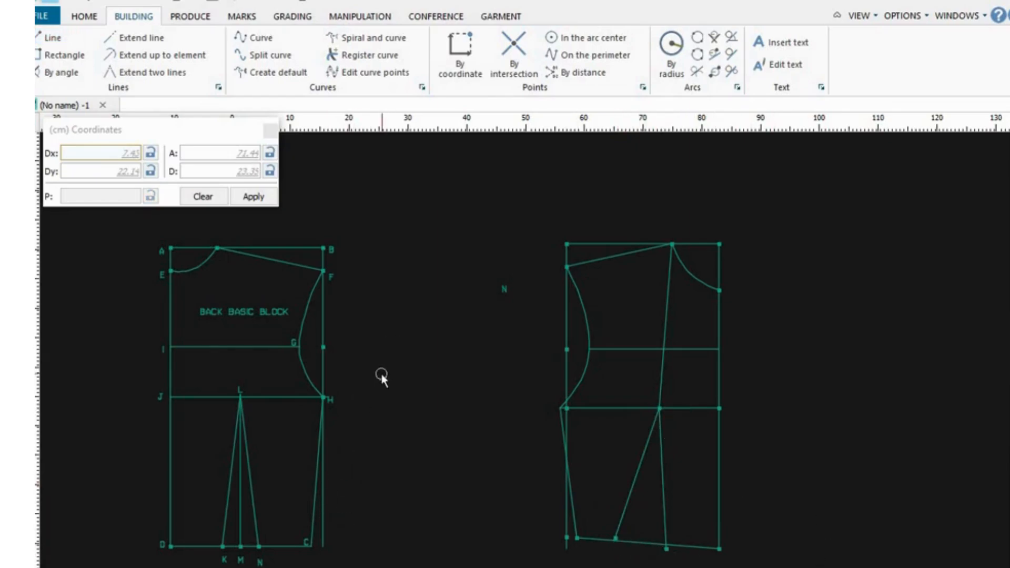
Measure the distance between the 6.6 cm waist point and the lower end of the dart line nearest centre front
click(184, 76)
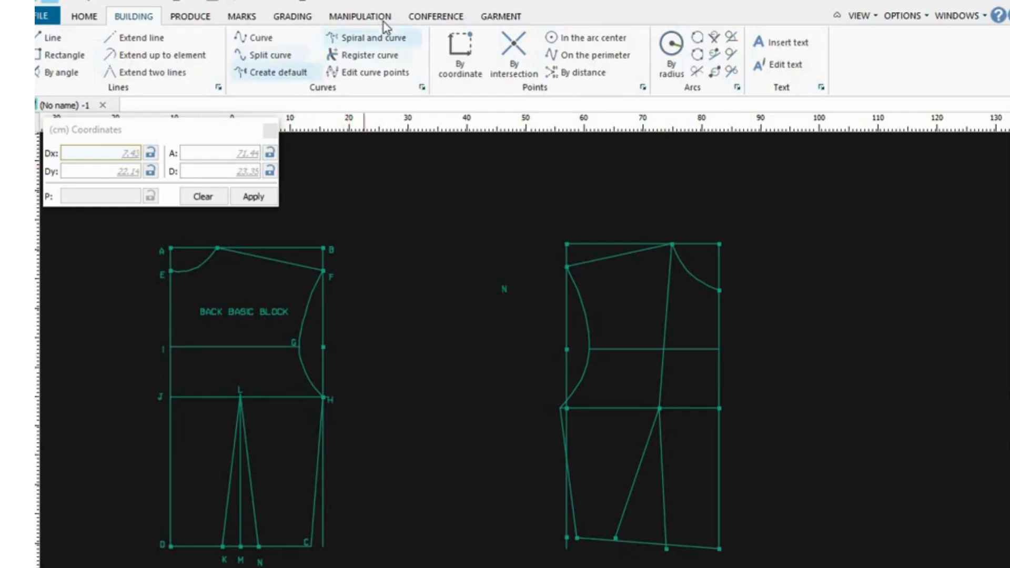
click(417, 17)
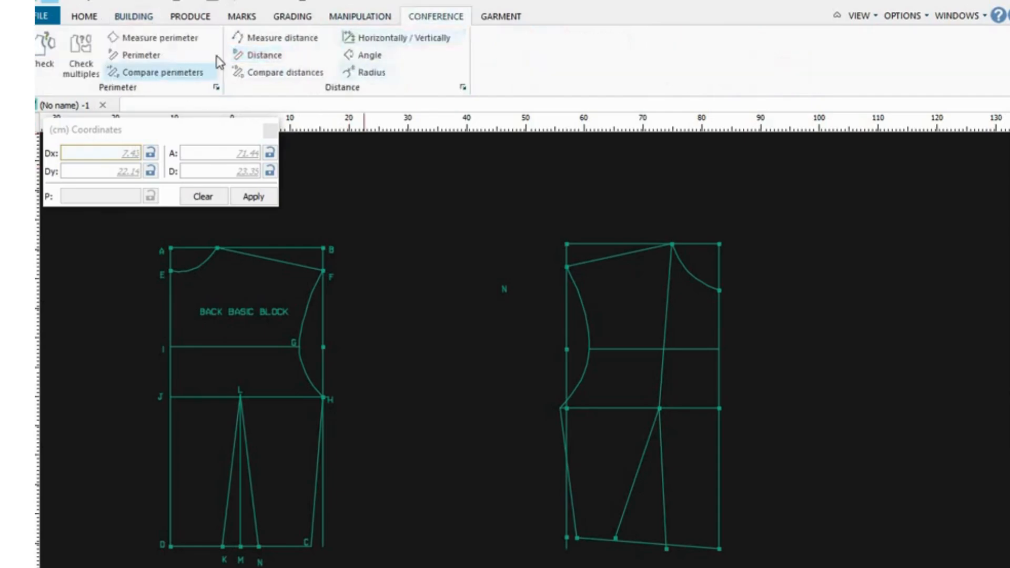
click(261, 55)
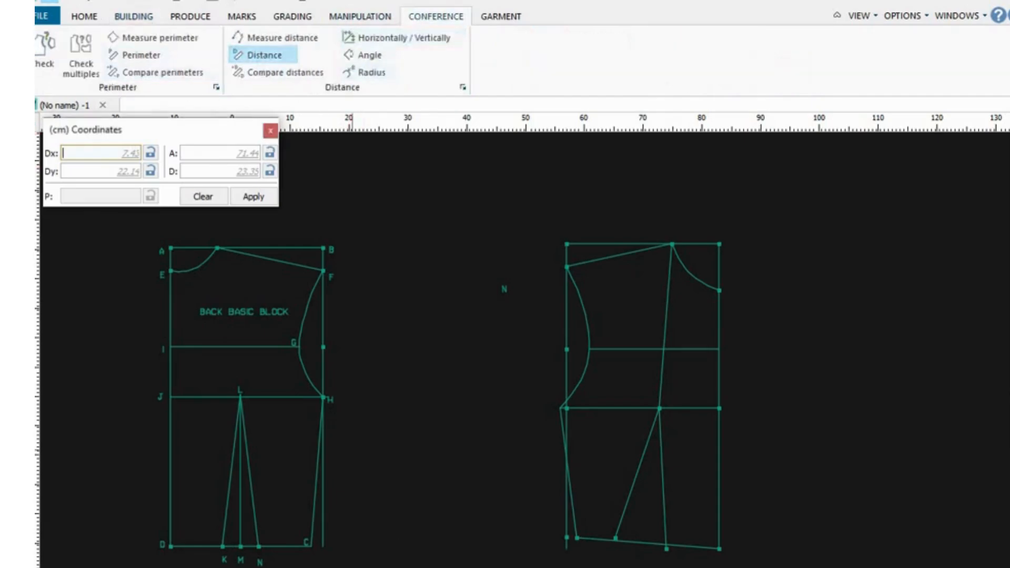
click(615, 538)
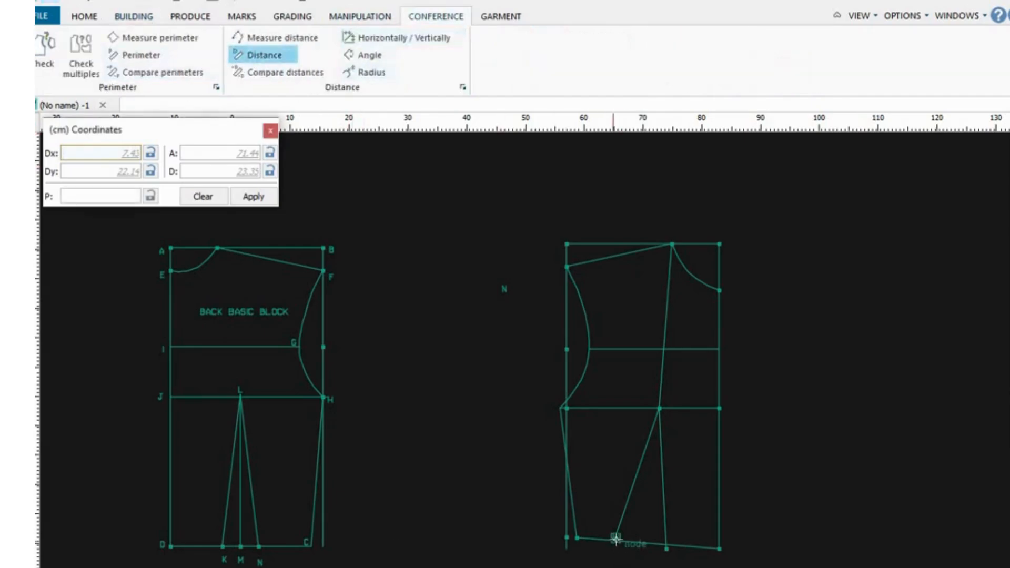
click(665, 550)
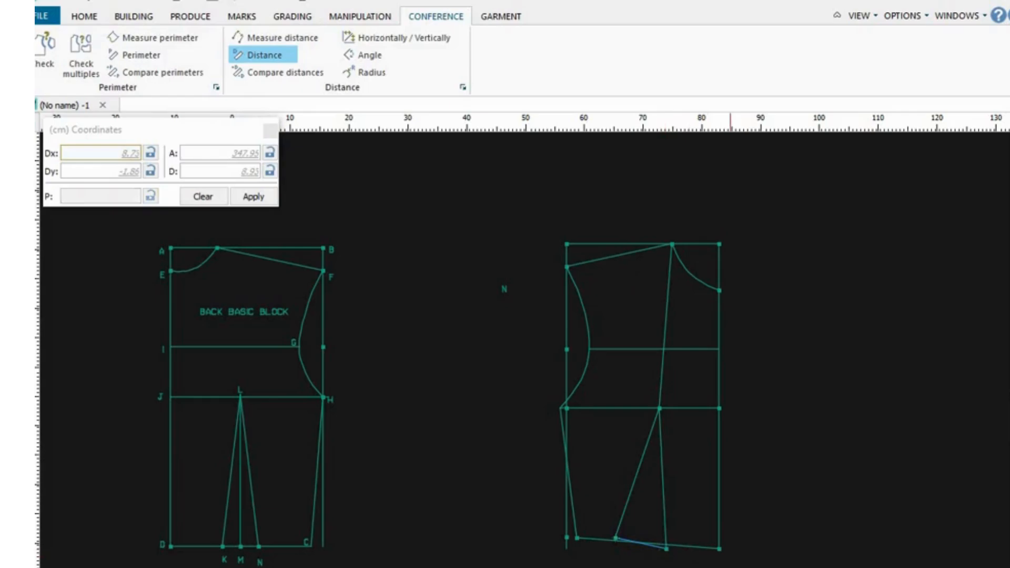
key(Escape)
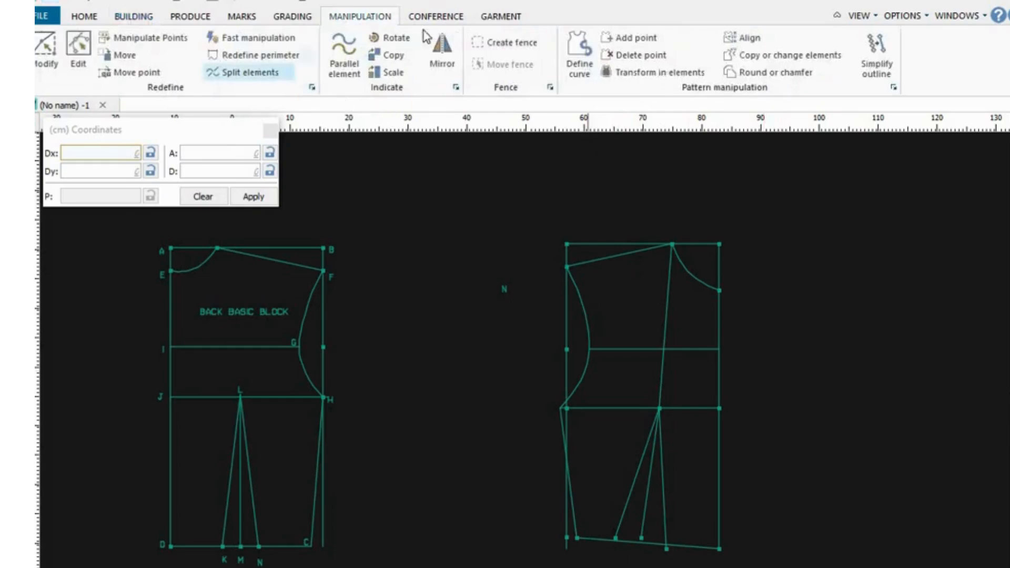
Measure the length of the front block's dart line nearest centre front
click(442, 18)
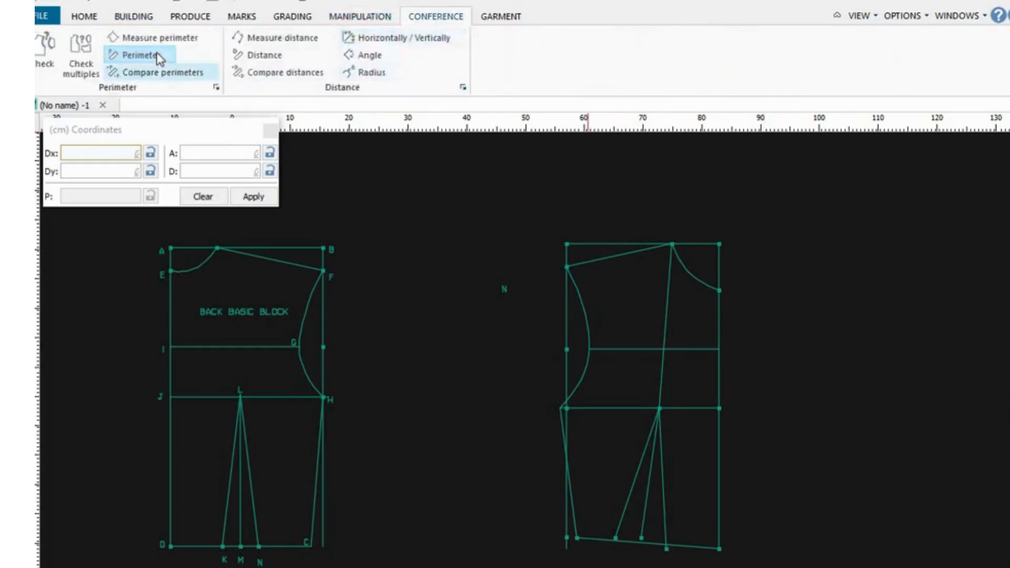
click(128, 55)
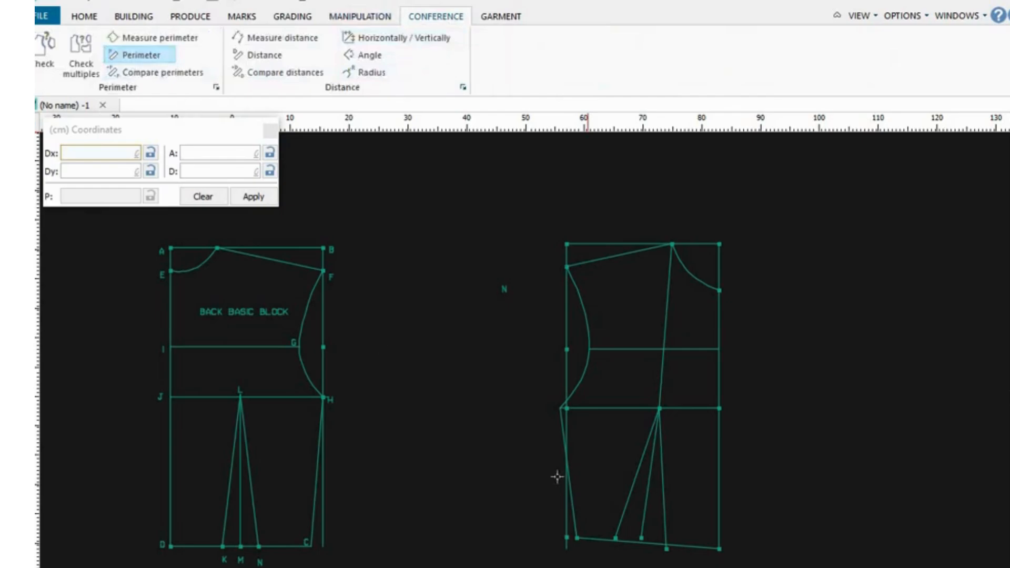
click(664, 507)
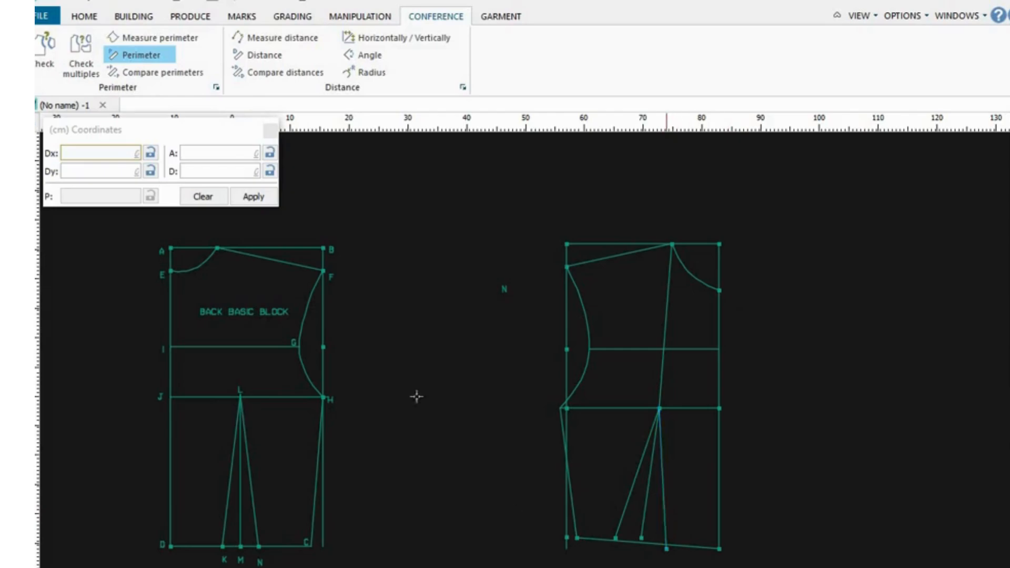
Redefine the middle dart line's length to 24.04 cm in Uni-directional mode, extending it at the waist end
click(342, 17)
click(267, 57)
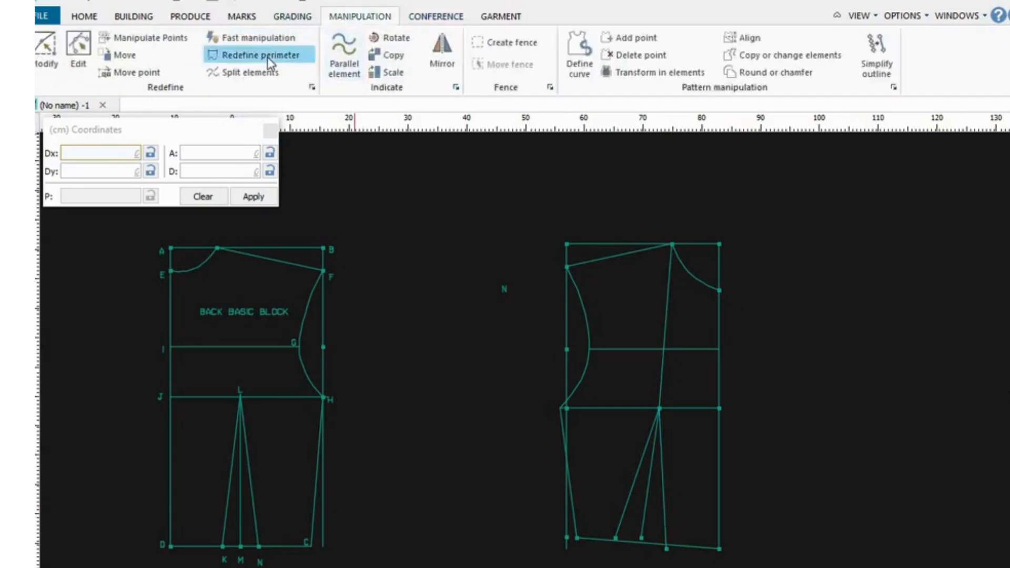
click(420, 493)
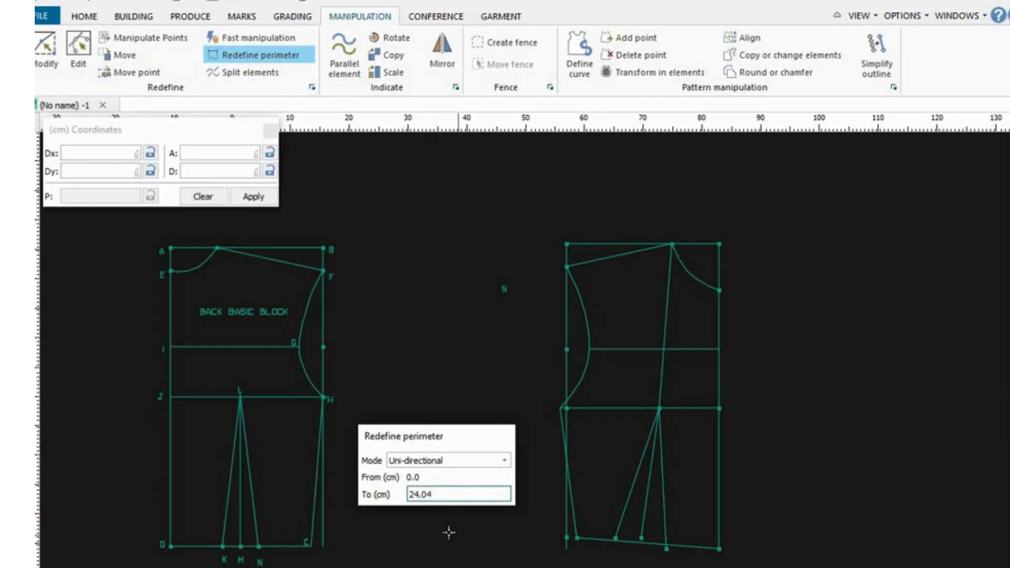
click(647, 506)
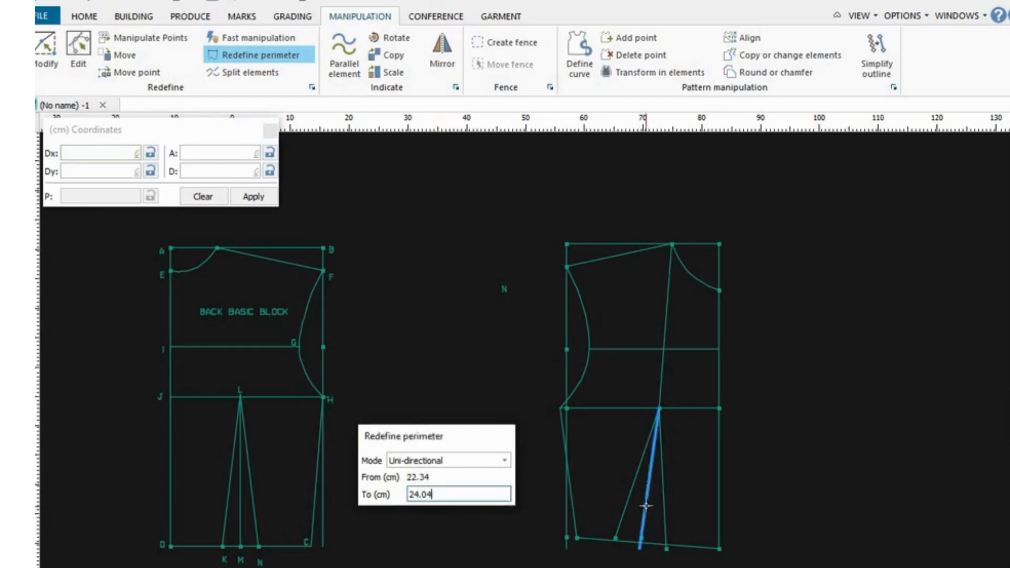
key(Return)
key(Escape)
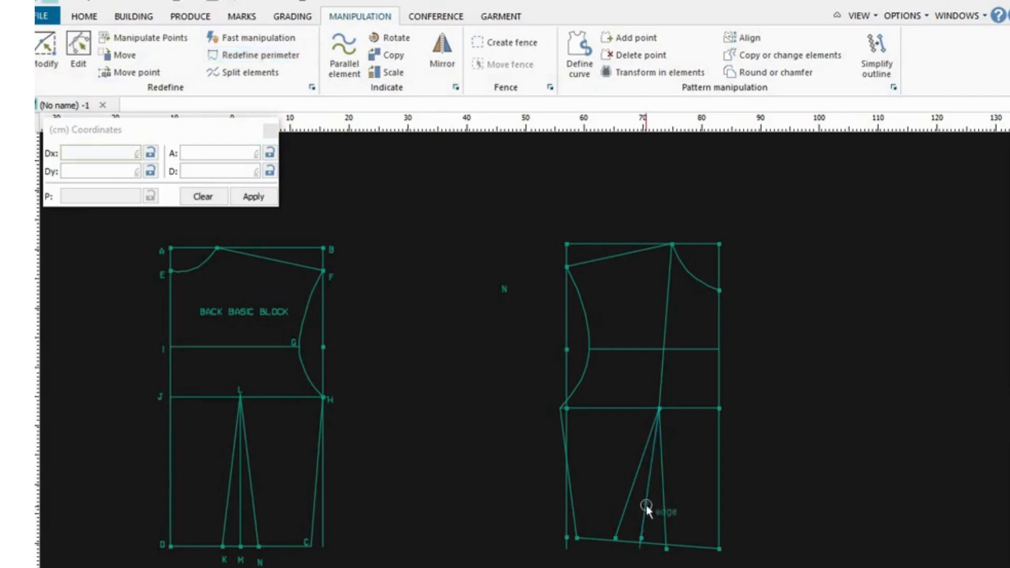
Extend the dart line nearest the side seam to 24.04 cm at its waist end, using Uni-directional mode
click(260, 54)
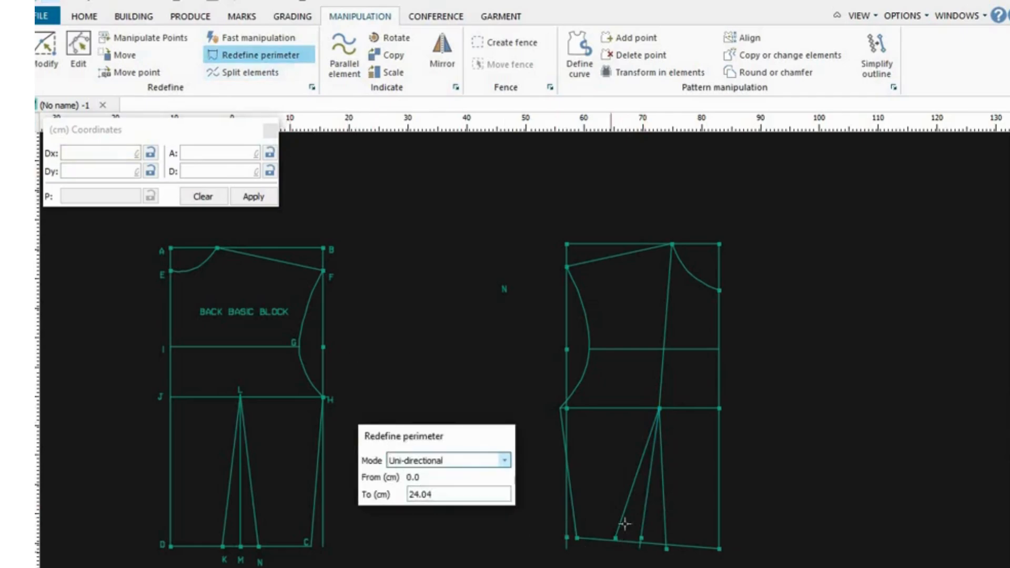
click(629, 501)
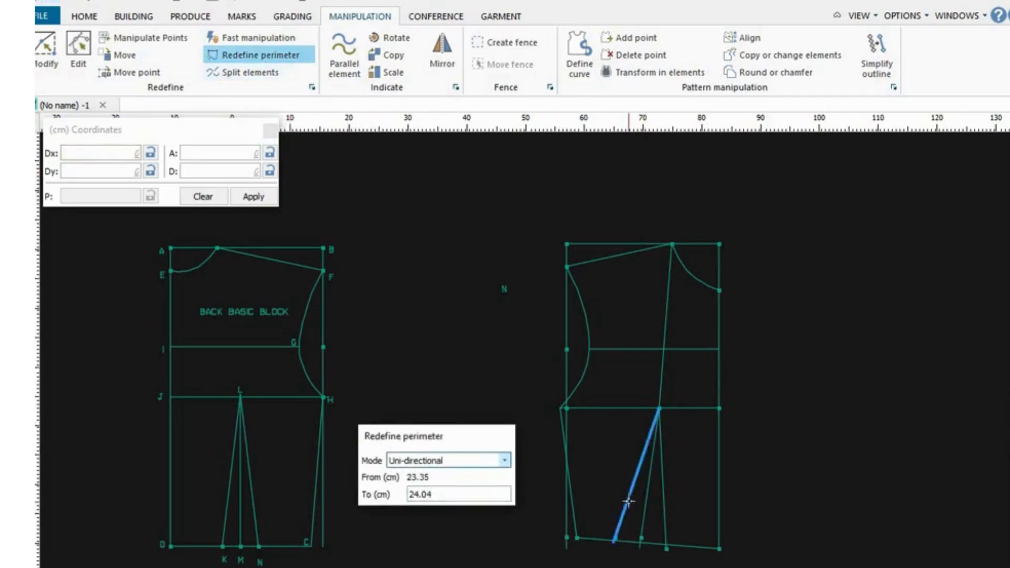
click(628, 502)
right_click(629, 500)
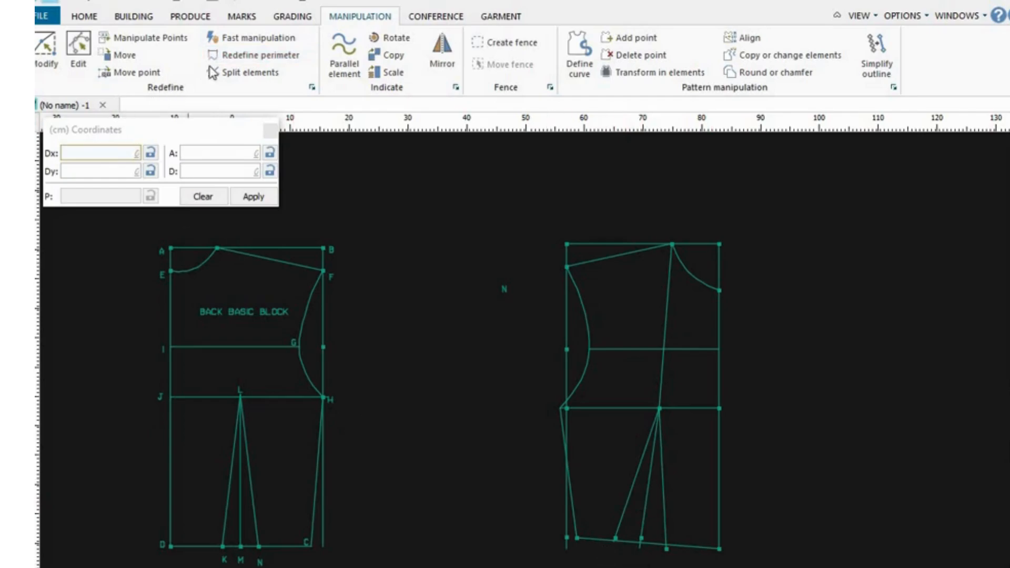
Draw the front block's waistline as connected lines from the side waist point through the three dart line ends to centre front
click(132, 15)
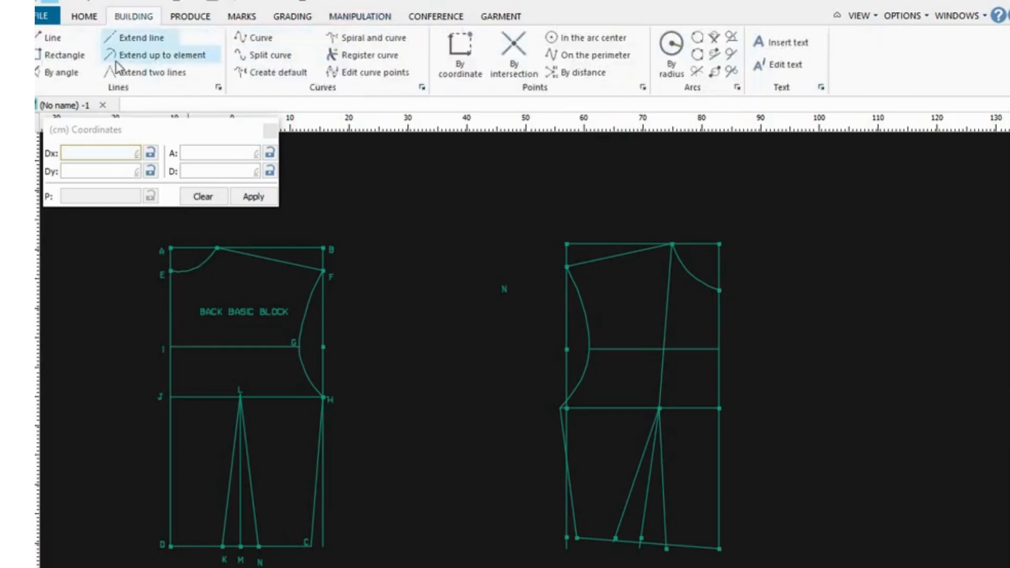
click(54, 37)
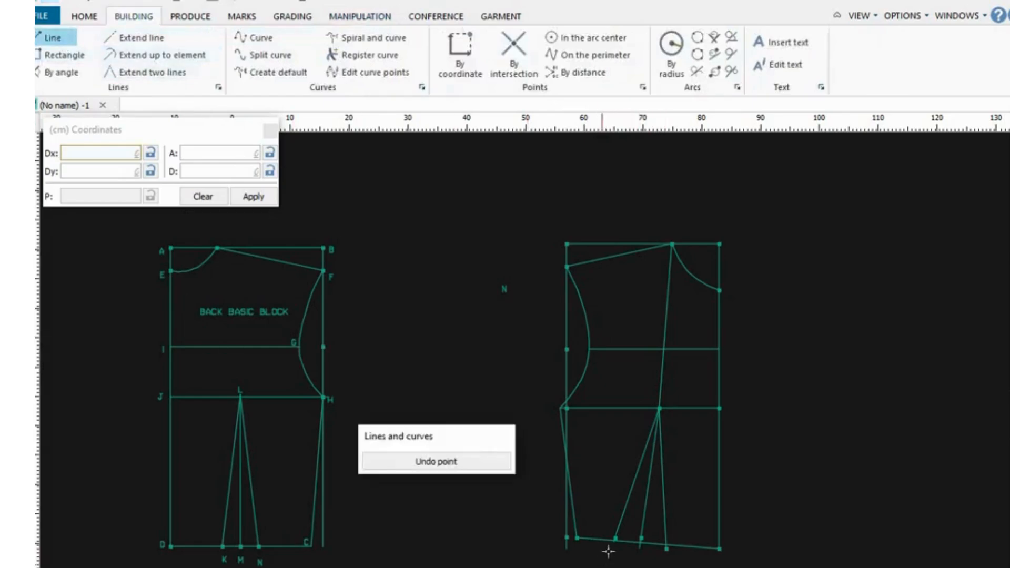
click(579, 538)
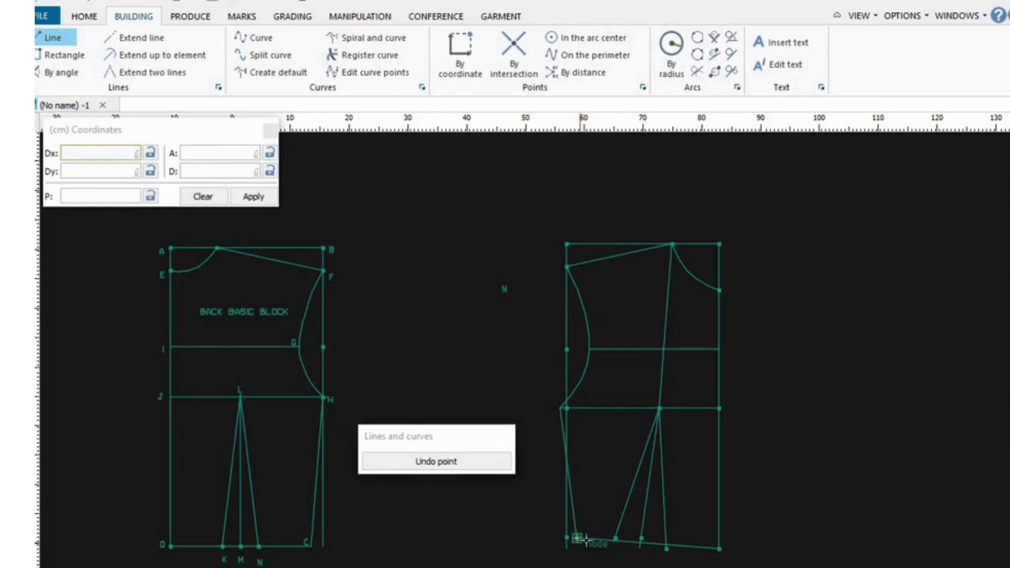
click(616, 539)
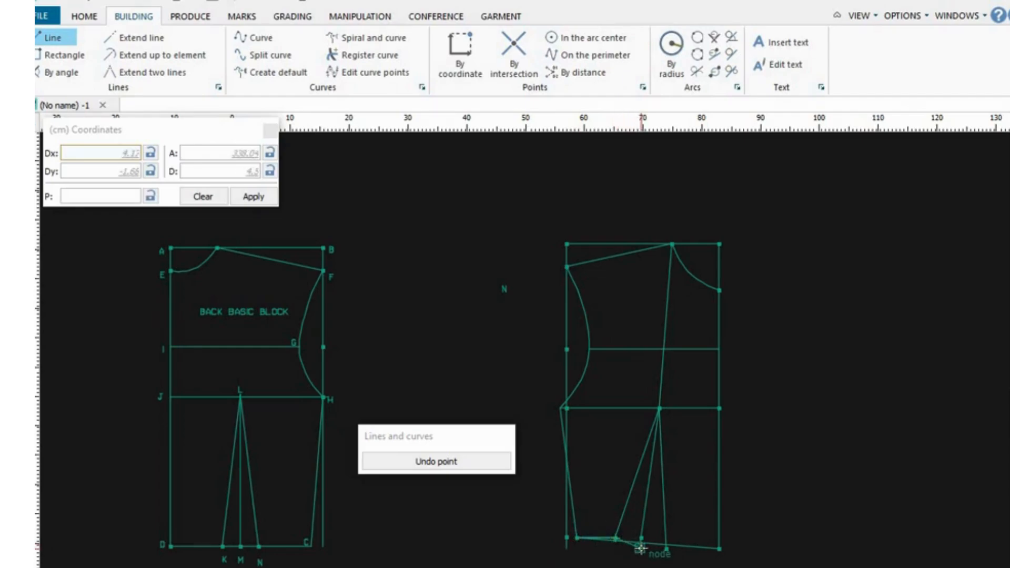
click(641, 549)
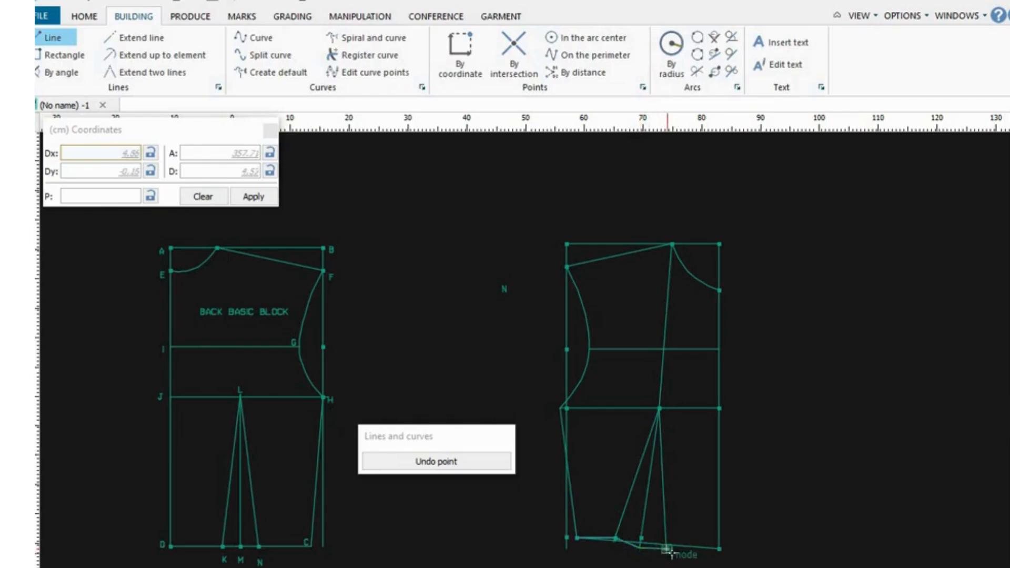
click(667, 550)
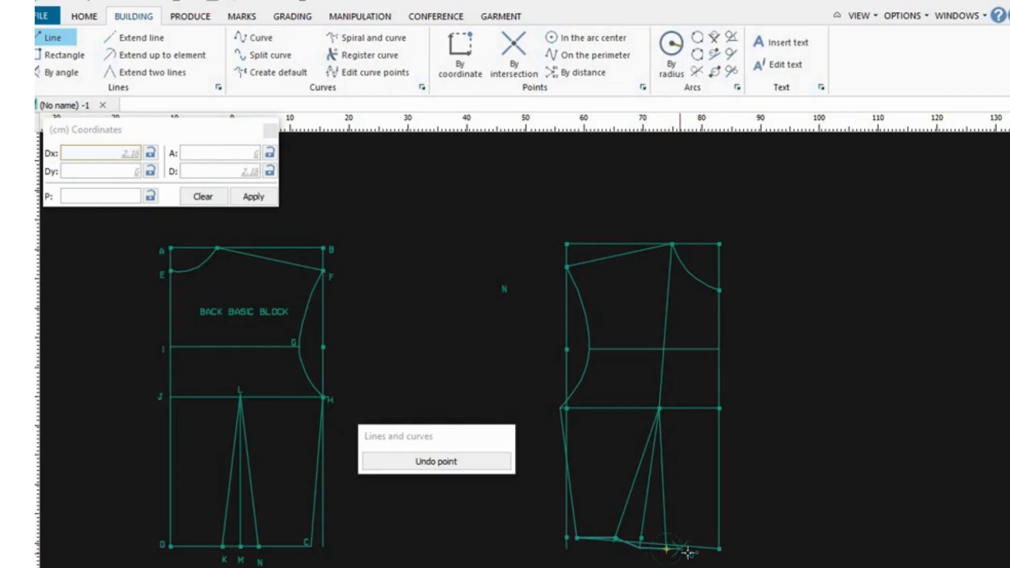
click(720, 551)
right_click(720, 551)
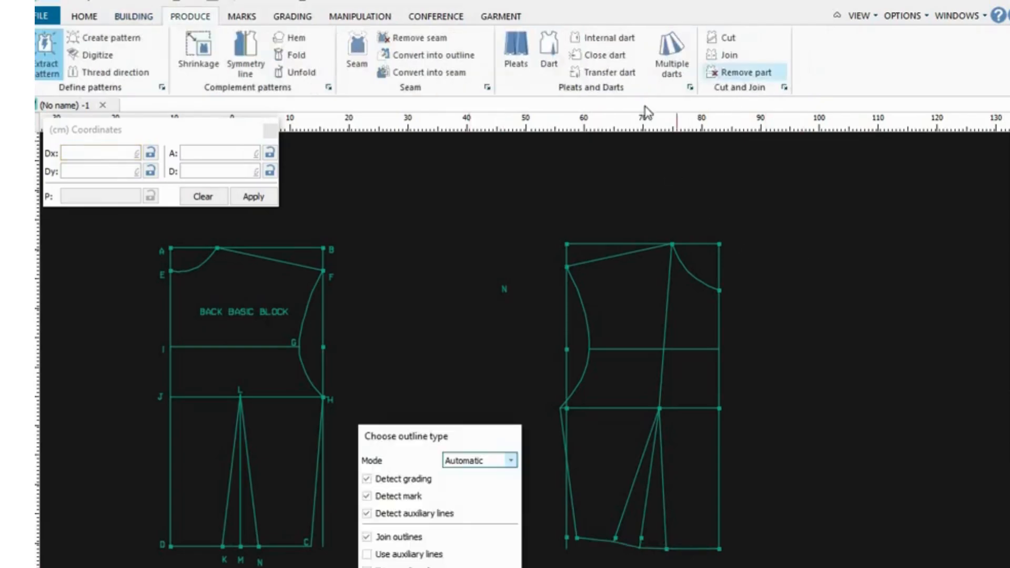
Insert text labels on the front block: A and B at the upper corners, C at the outer shoulder point and D at the neck-shoulder point
click(131, 19)
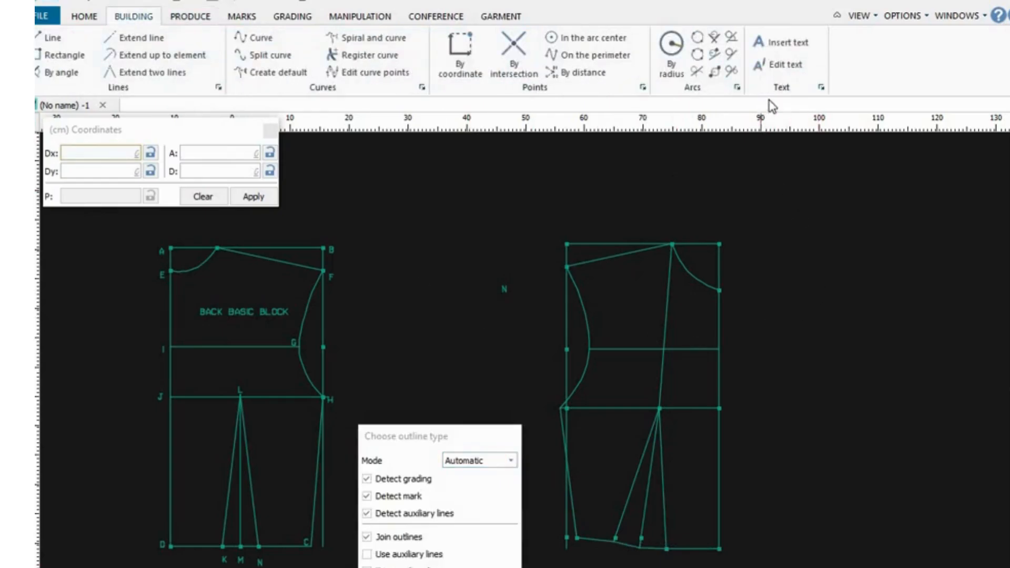
click(784, 45)
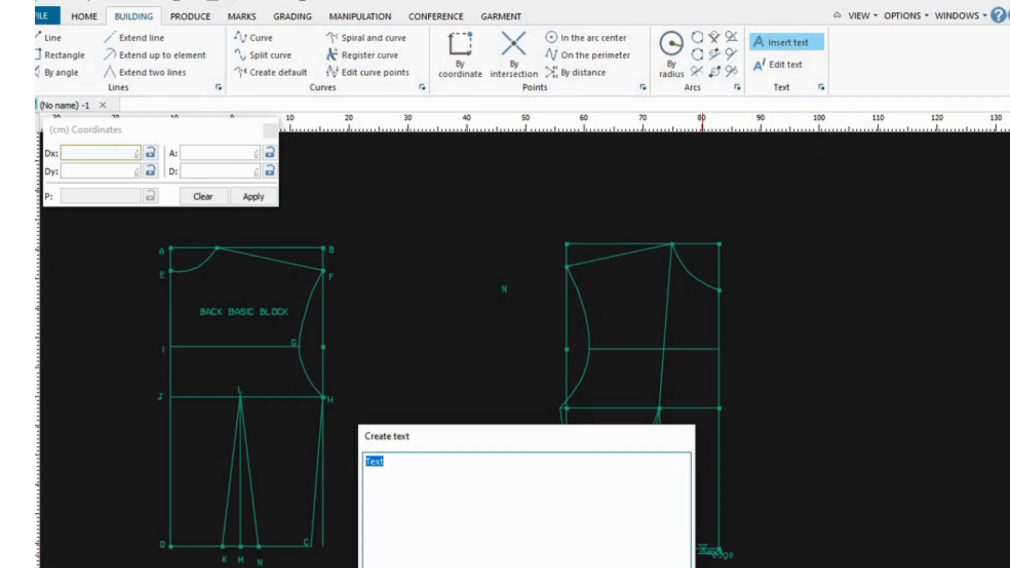
key(BackSpace)
text(a)
click(558, 265)
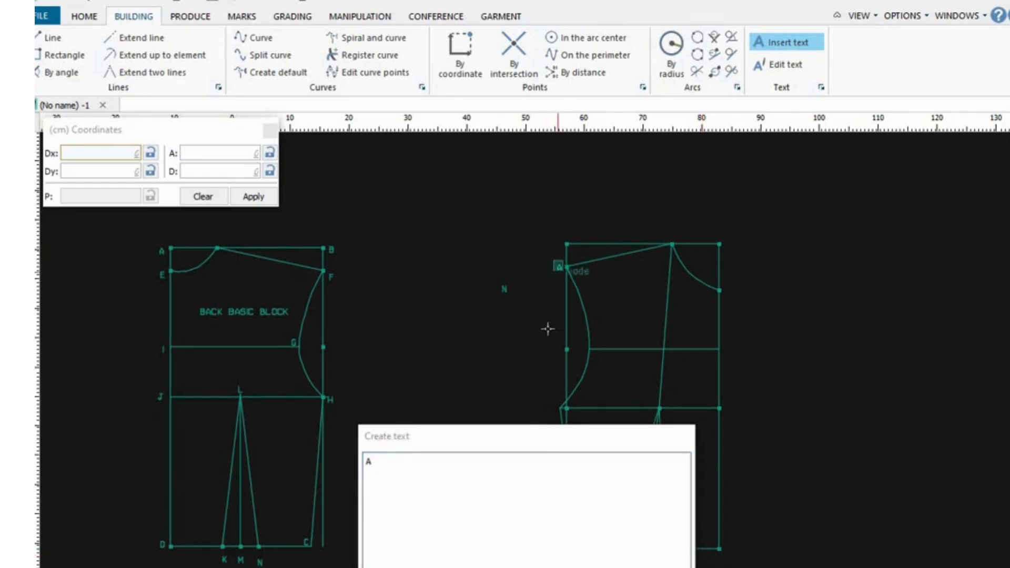
click(377, 465)
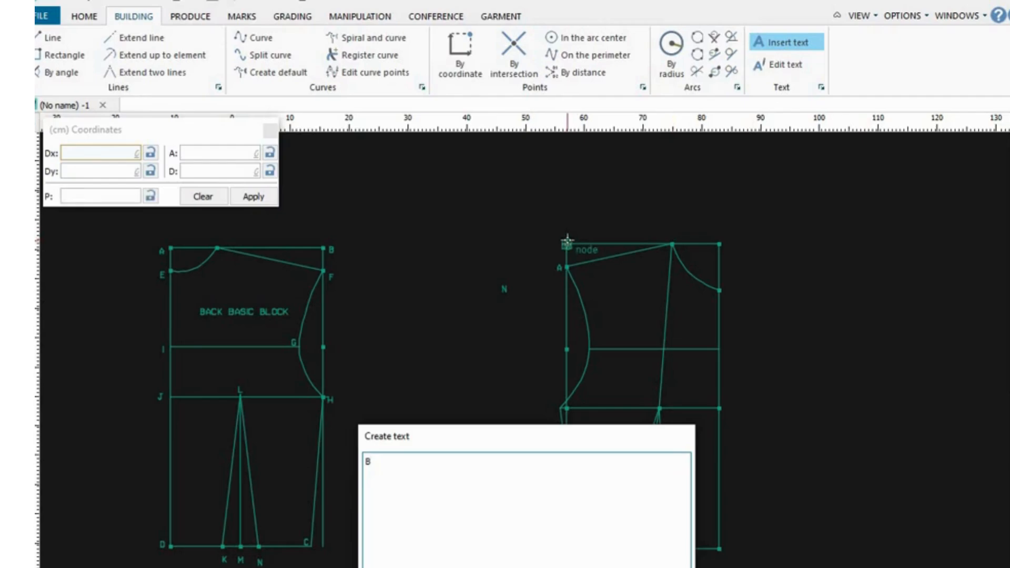
click(568, 242)
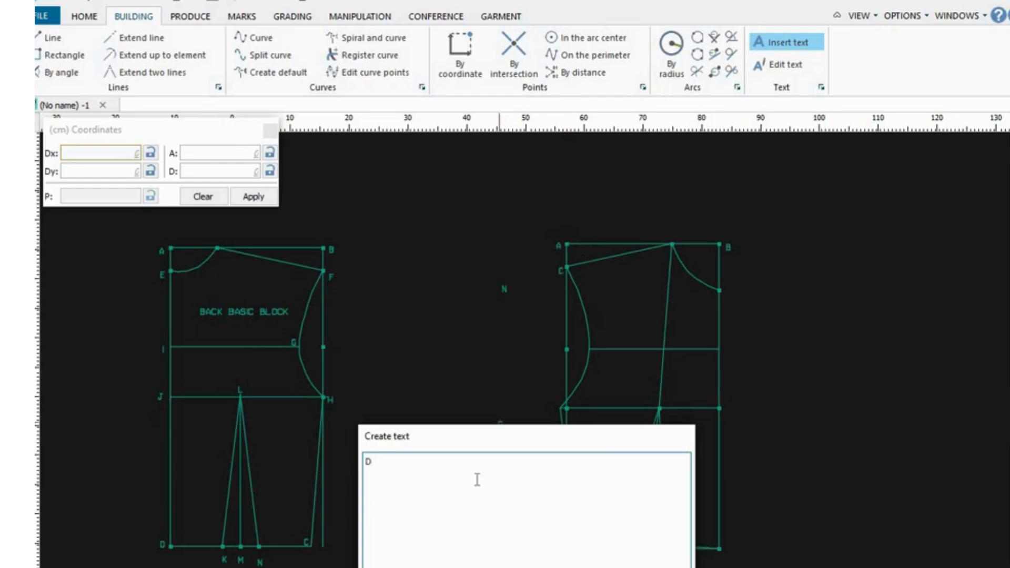
click(662, 255)
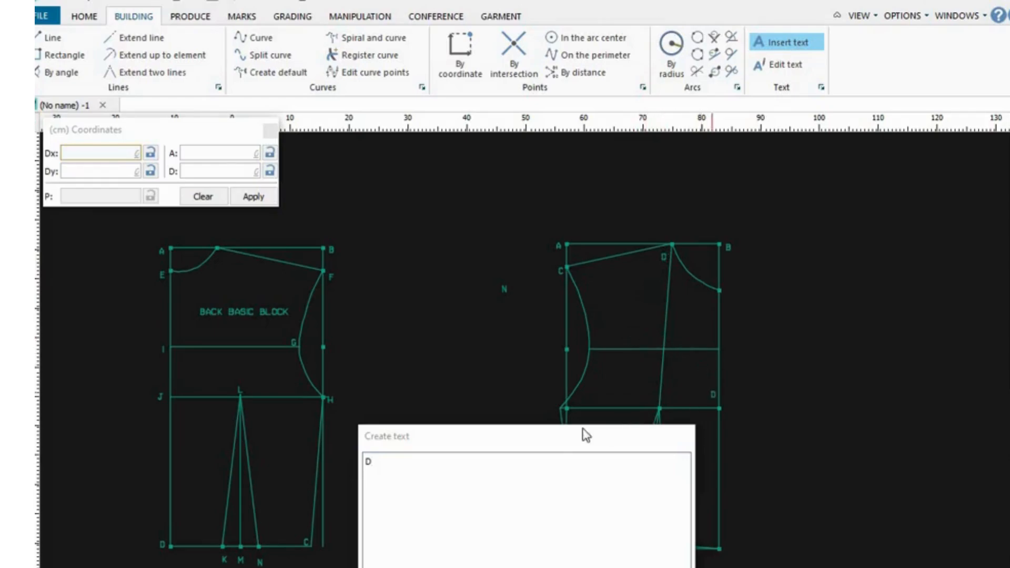
drag(539, 434, 380, 541)
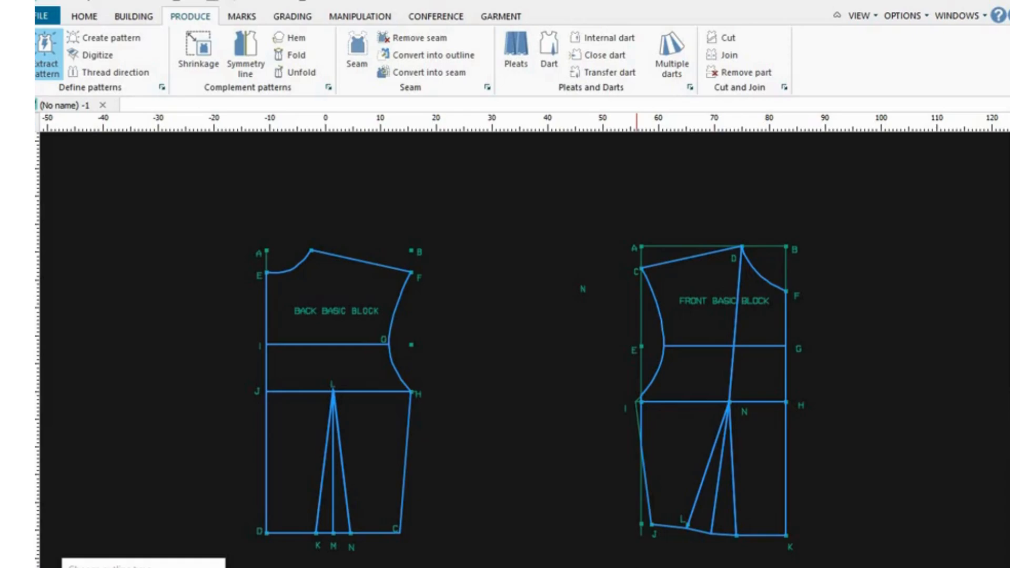
right_click(446, 567)
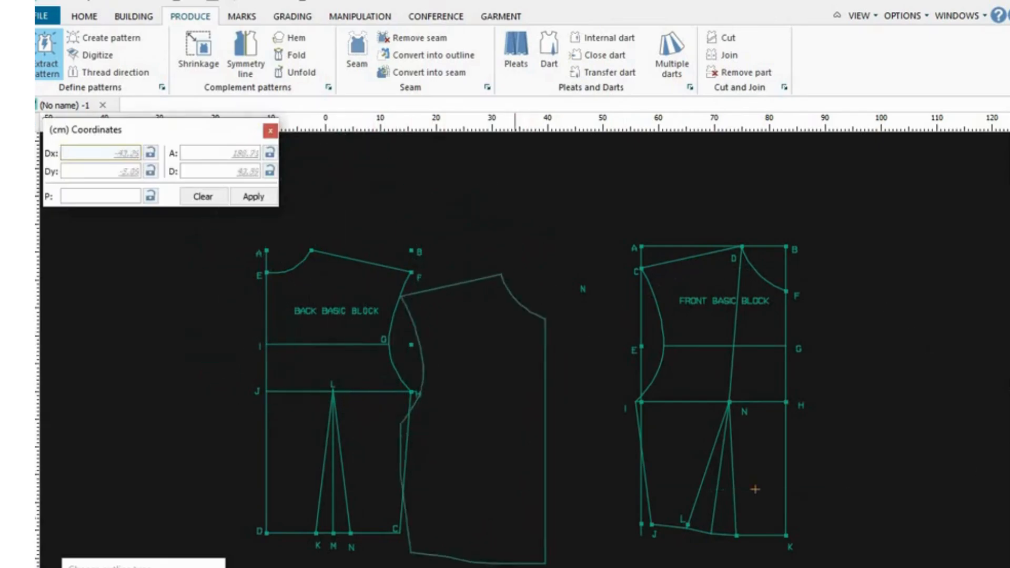
click(549, 503)
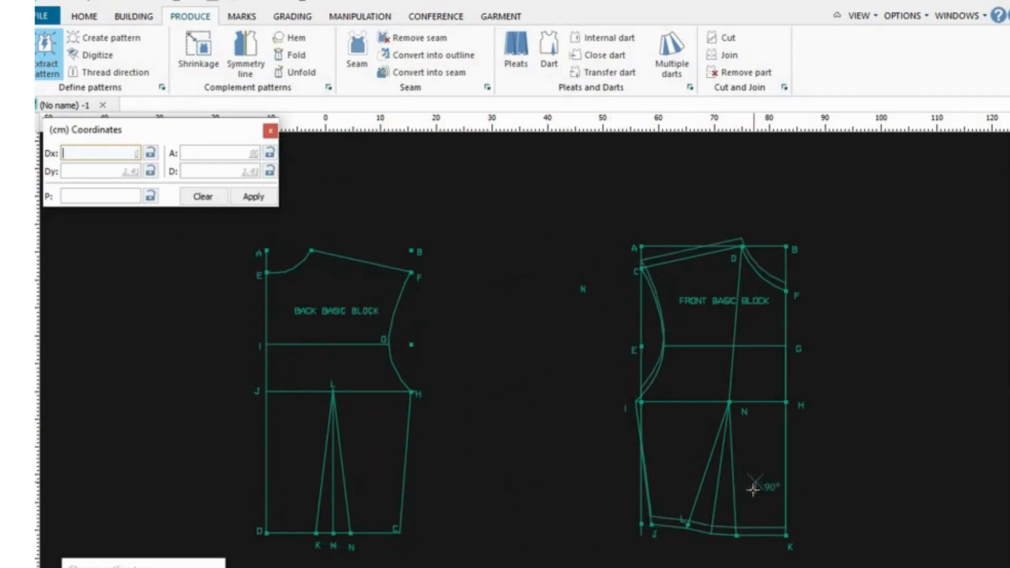
key(Escape)
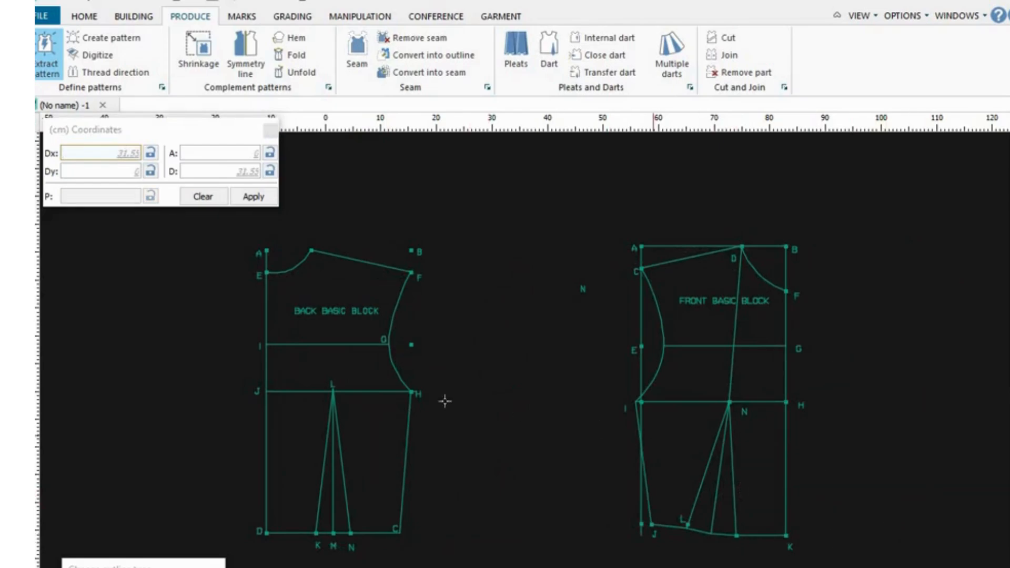
Close the Coordinates window and select every enclosed area of the back block, including both dart halves, for pattern extraction
click(270, 131)
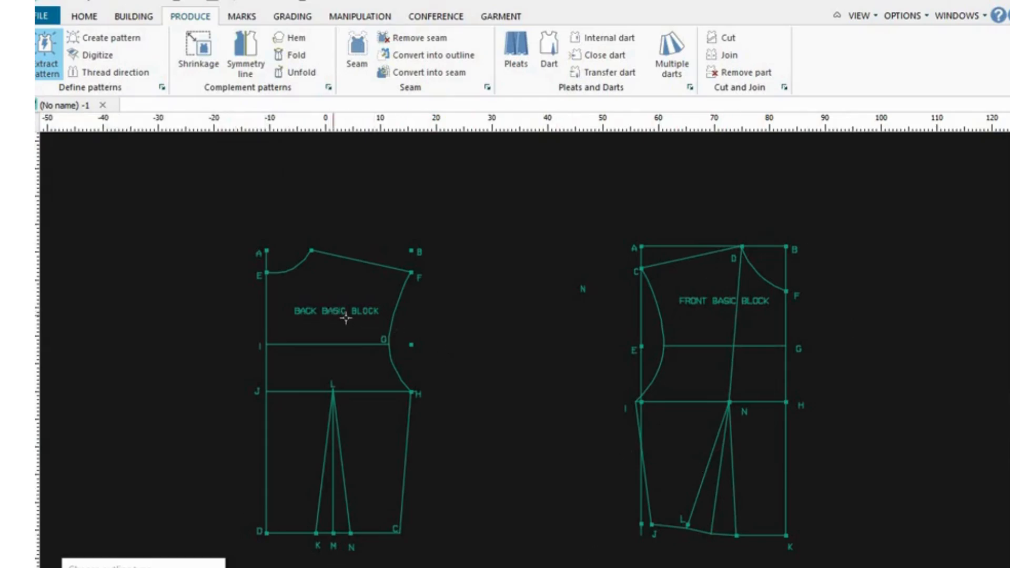
click(339, 298)
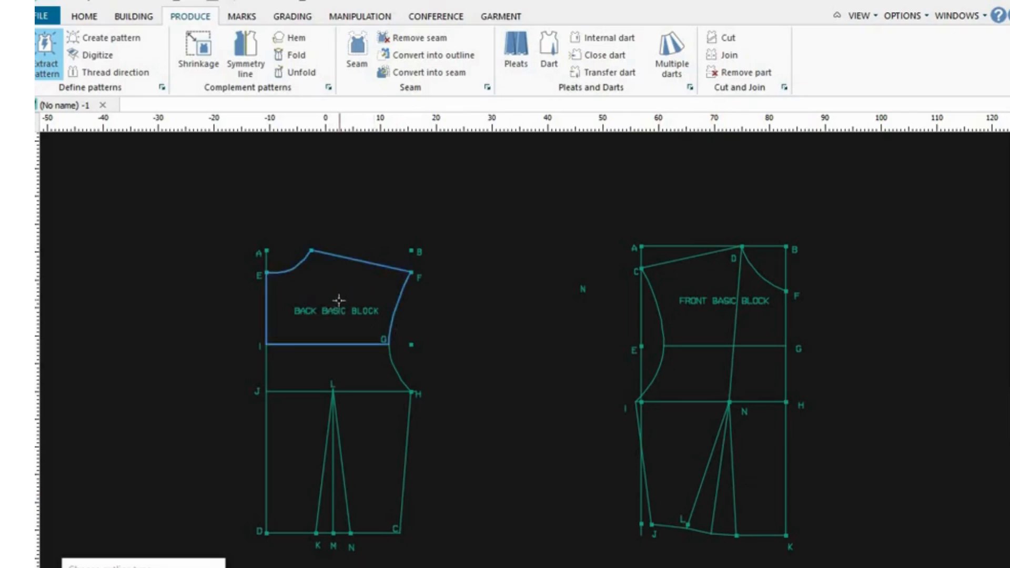
click(342, 373)
click(294, 440)
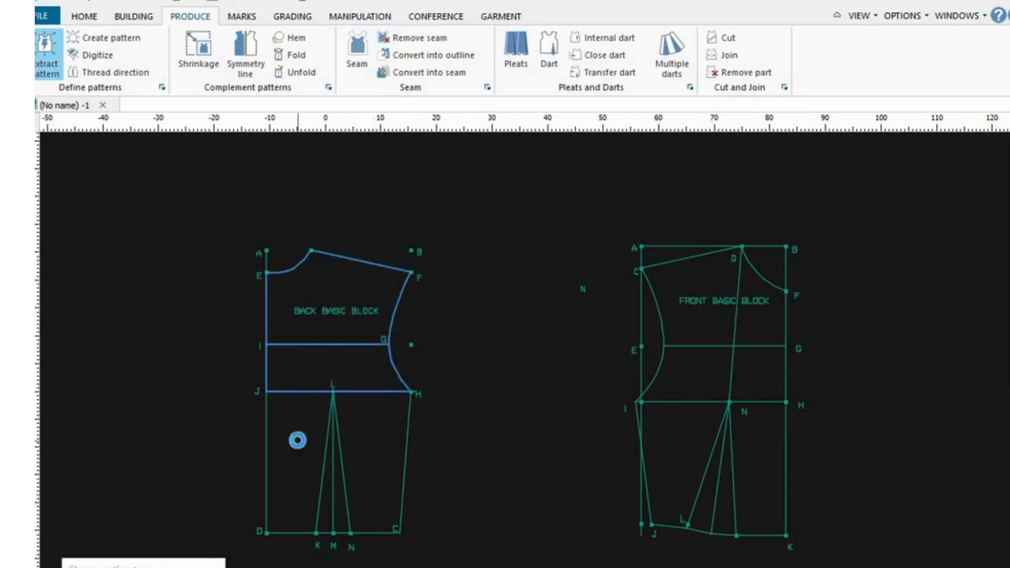
click(327, 467)
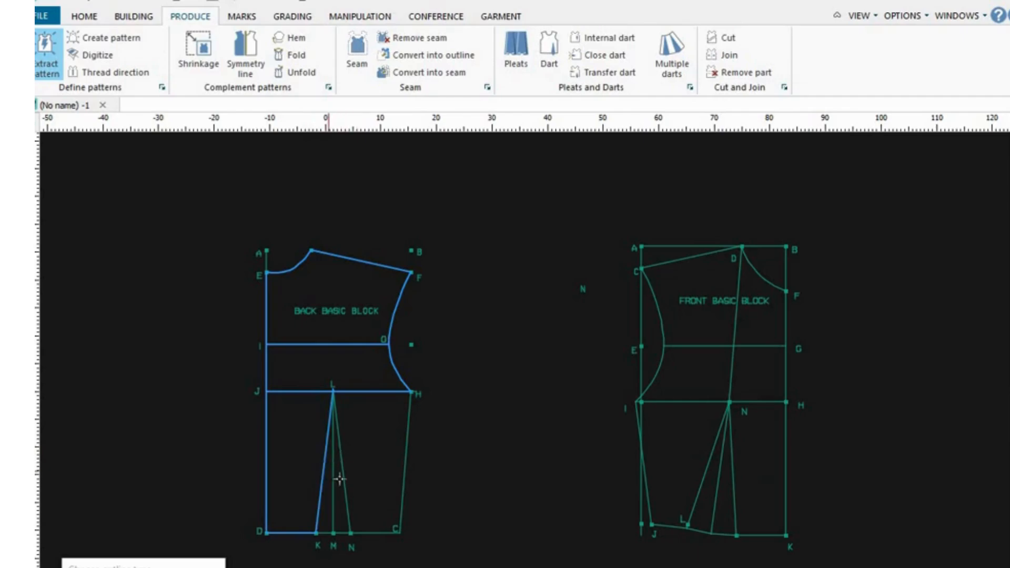
click(339, 477)
click(368, 456)
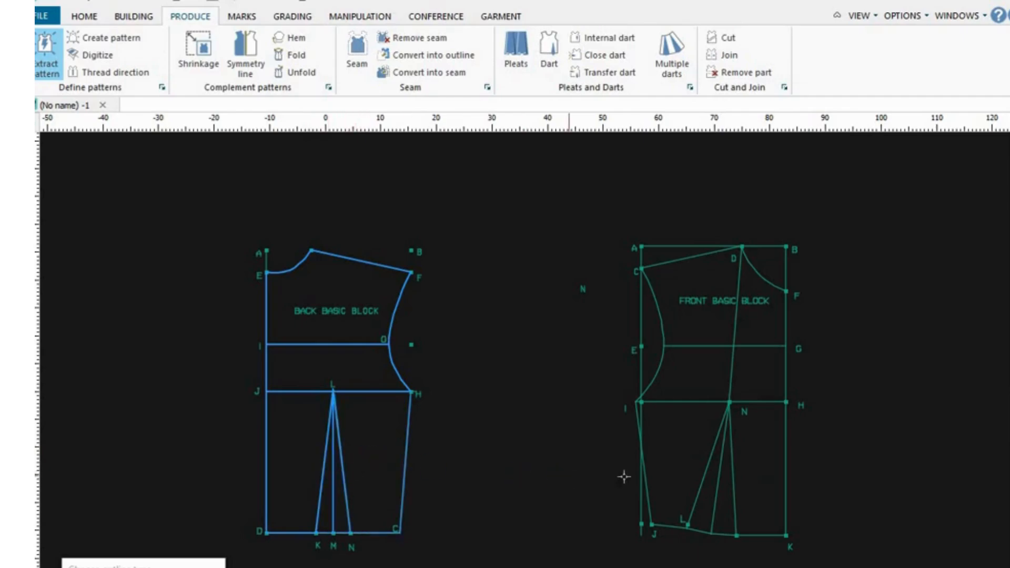
Add the front block's waist, dart, chest and shoulder areas to the pattern extraction selection
click(695, 455)
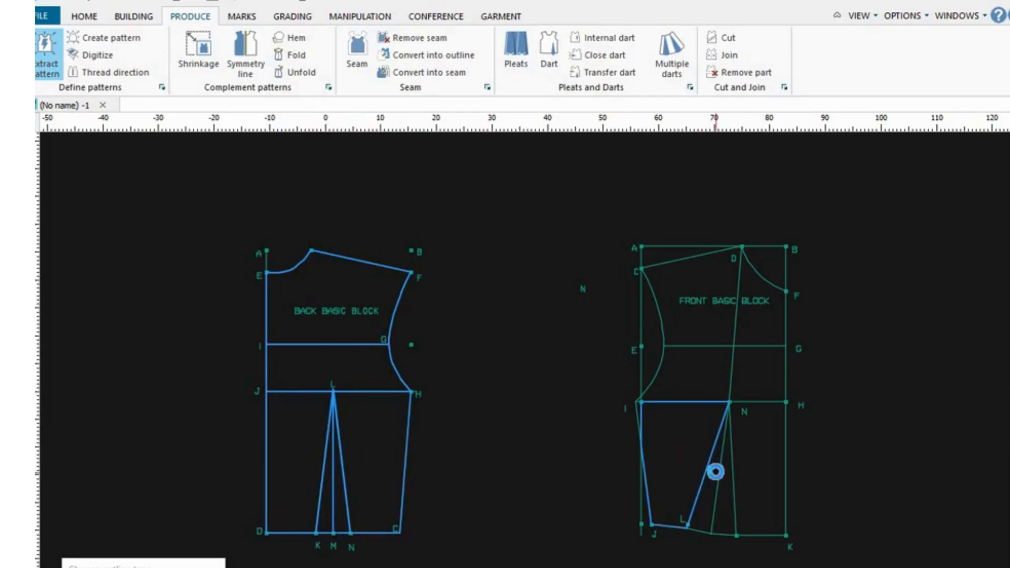
click(723, 485)
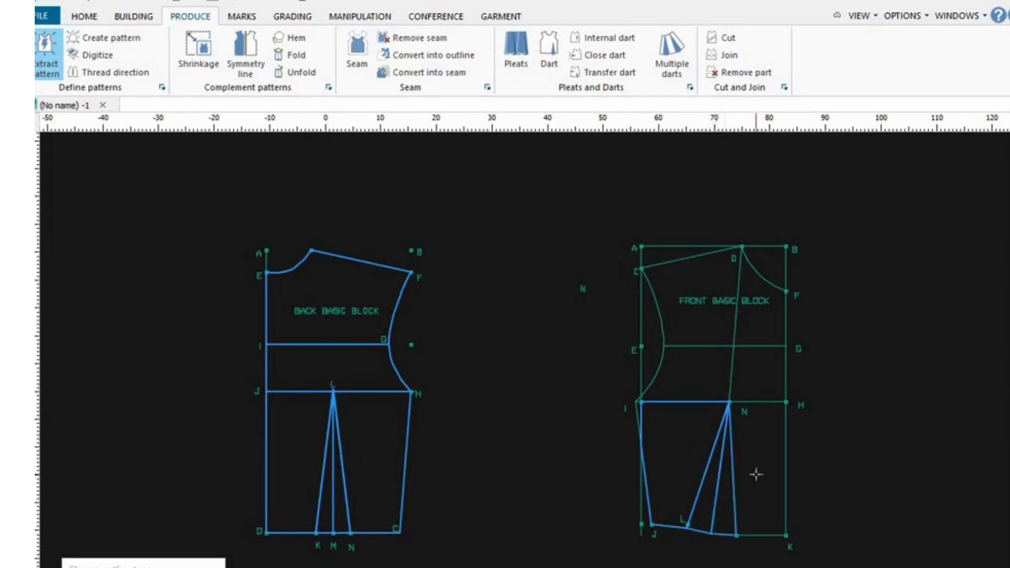
click(762, 384)
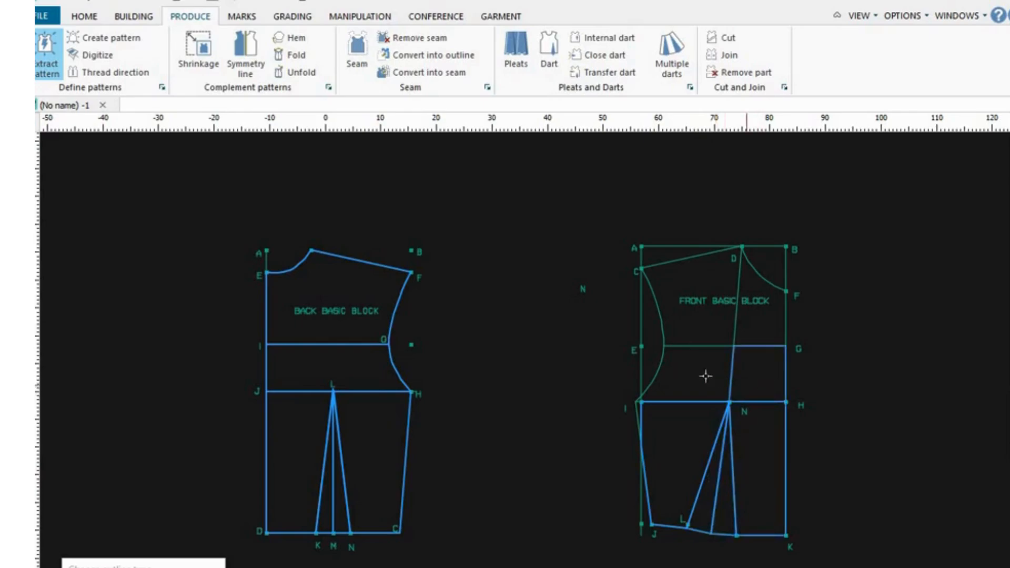
click(732, 331)
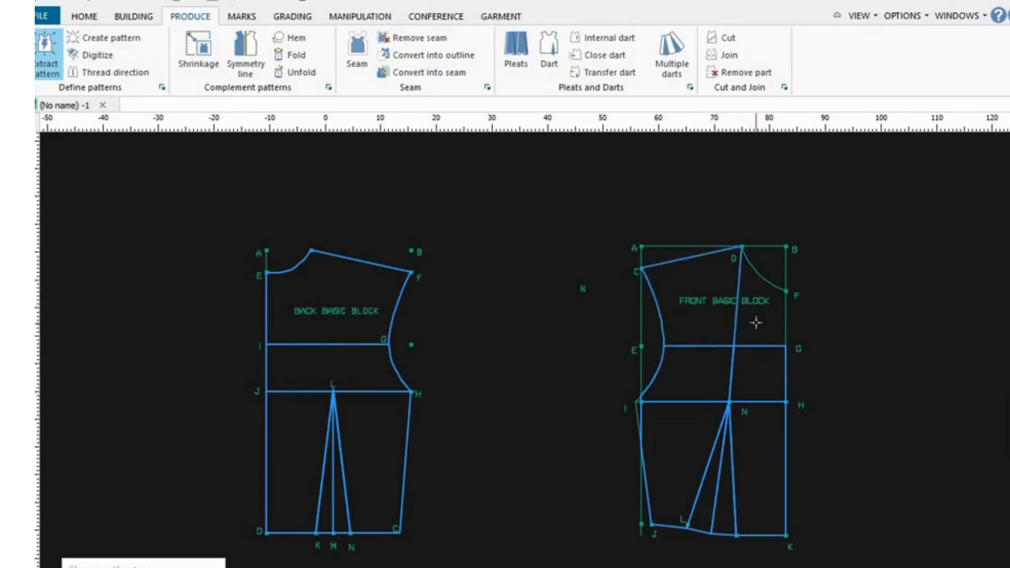